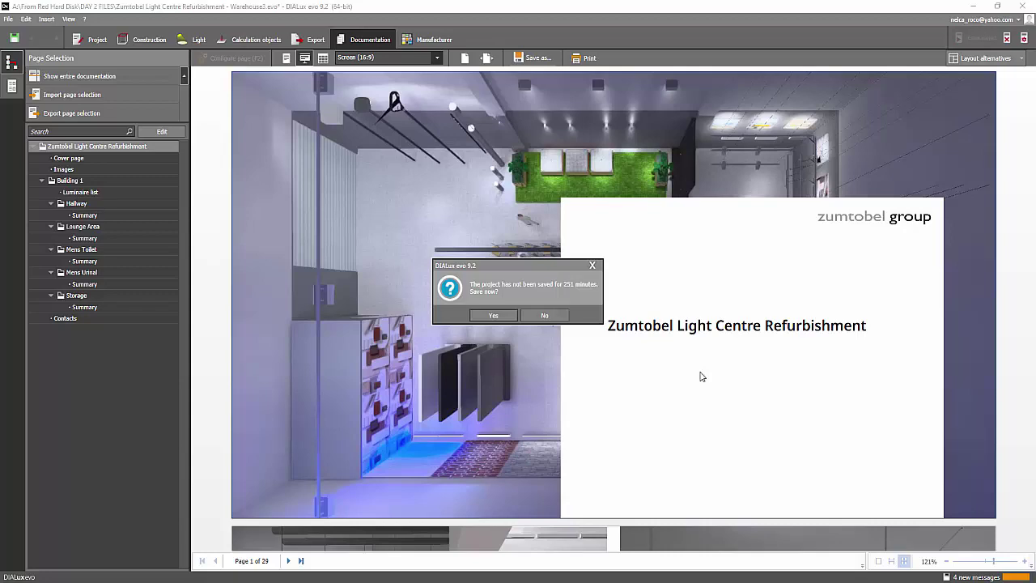
# - Dismiss the save reminder, switch the documentation to the table format and look through its luminaire list
pyautogui.click(592, 266)
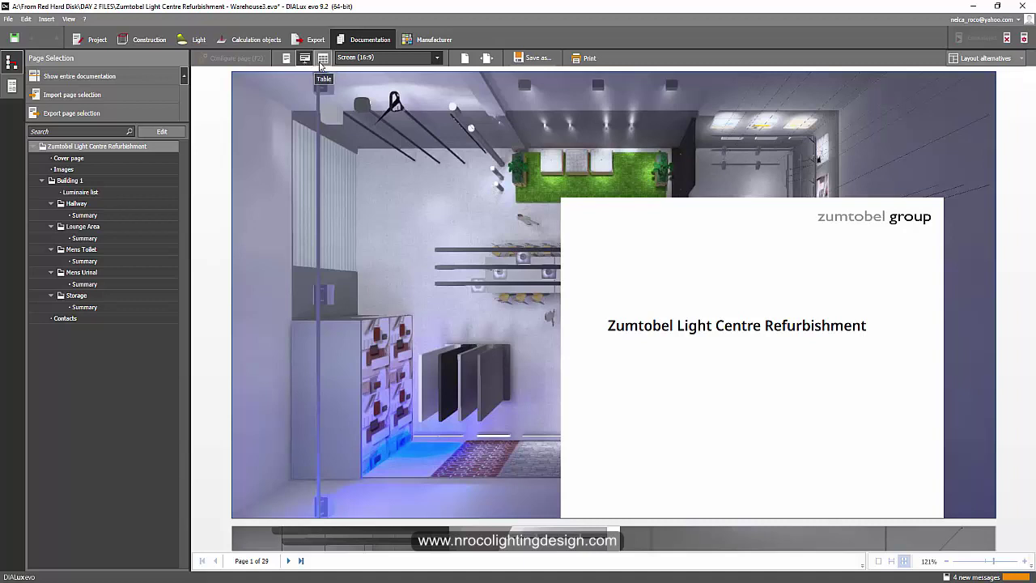
pyautogui.click(323, 58)
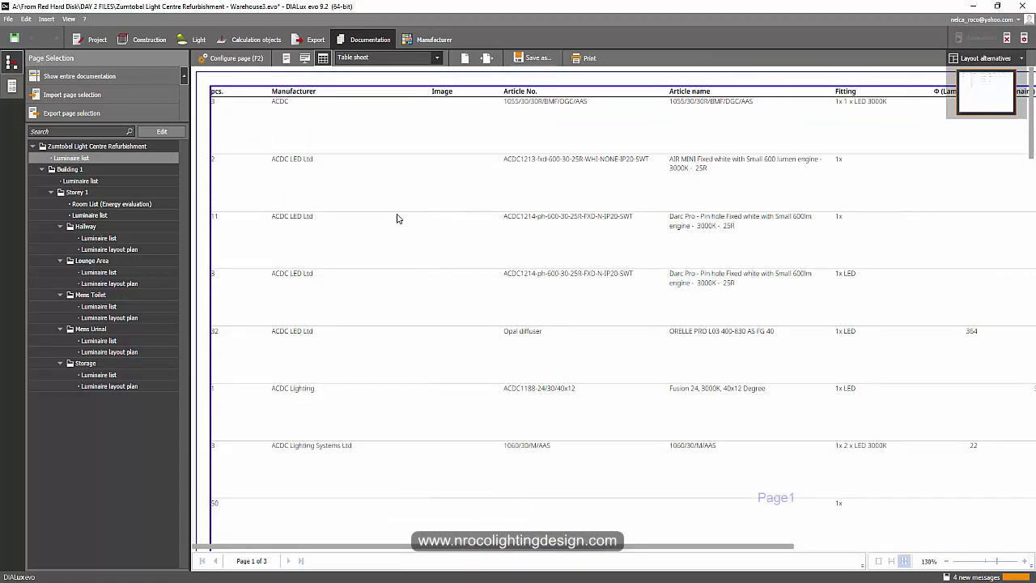
pyautogui.scroll(-10, 445, 231)
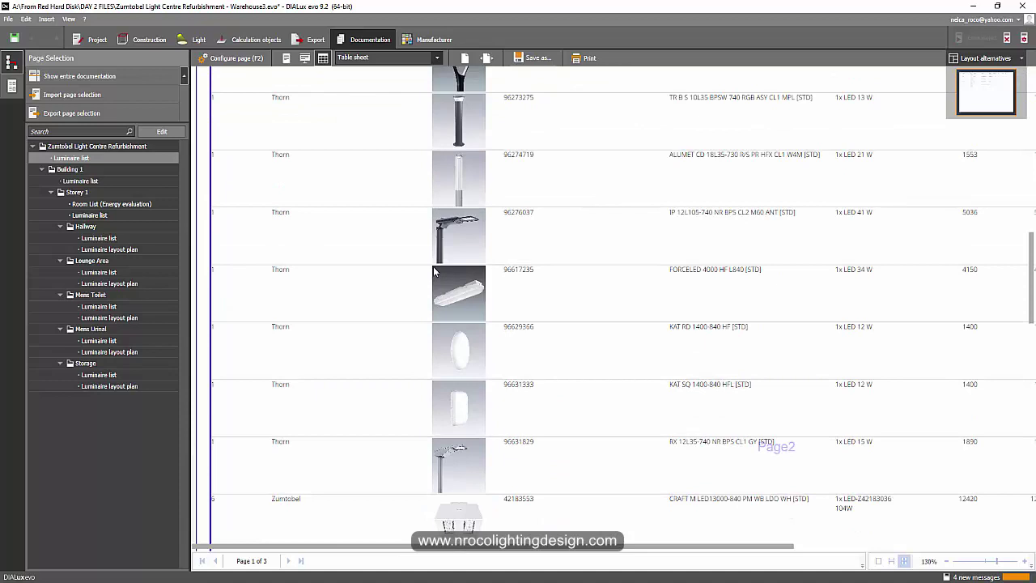
pyautogui.scroll(-10, 434, 270)
pyautogui.scroll(8, 433, 279)
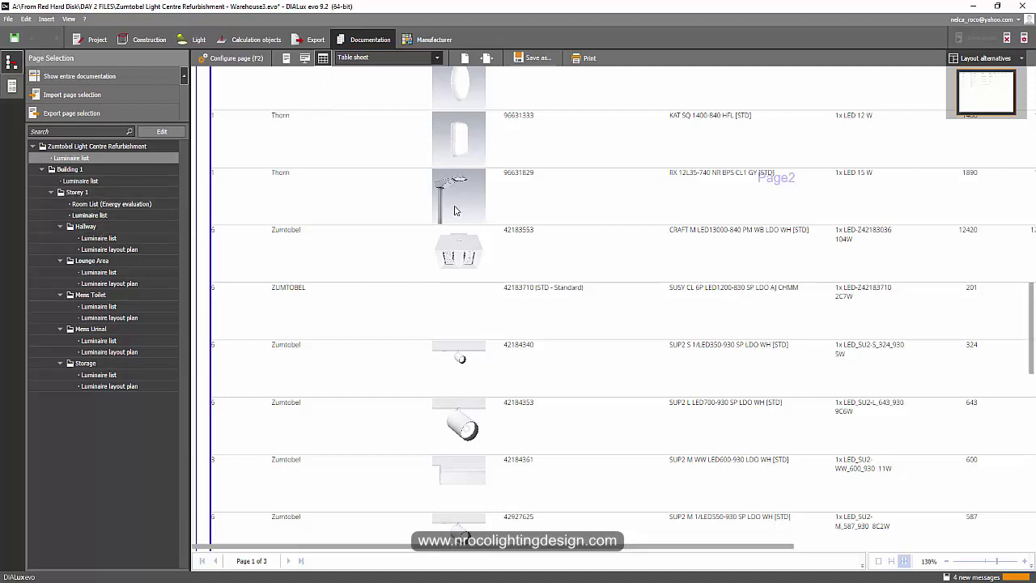
pyautogui.scroll(15, 466, 231)
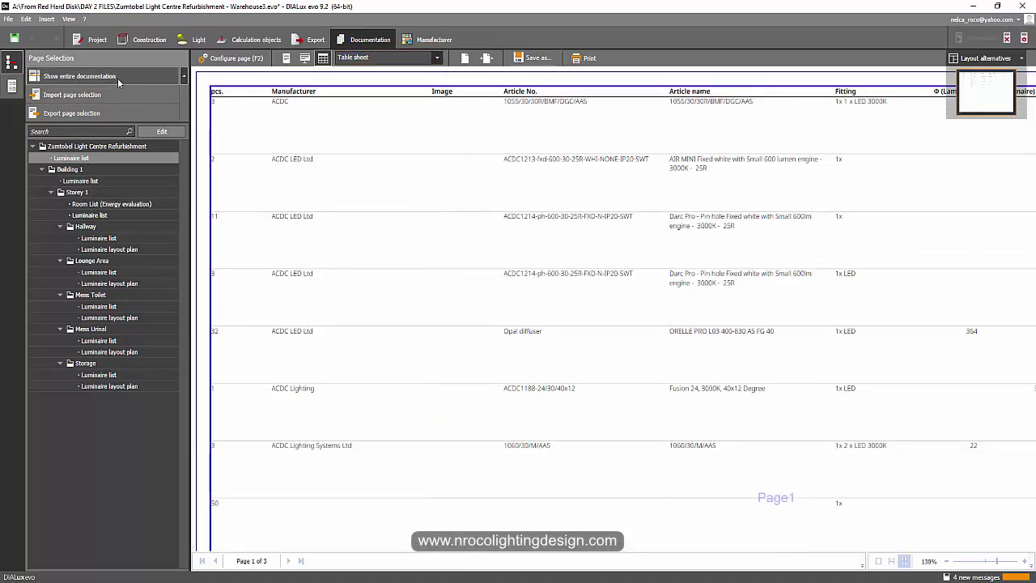
# - Export all pages of the table as an Excel spreadsheet named Zumtobel Light Centre Refurbishment_Table to the Desktop
pyautogui.click(527, 59)
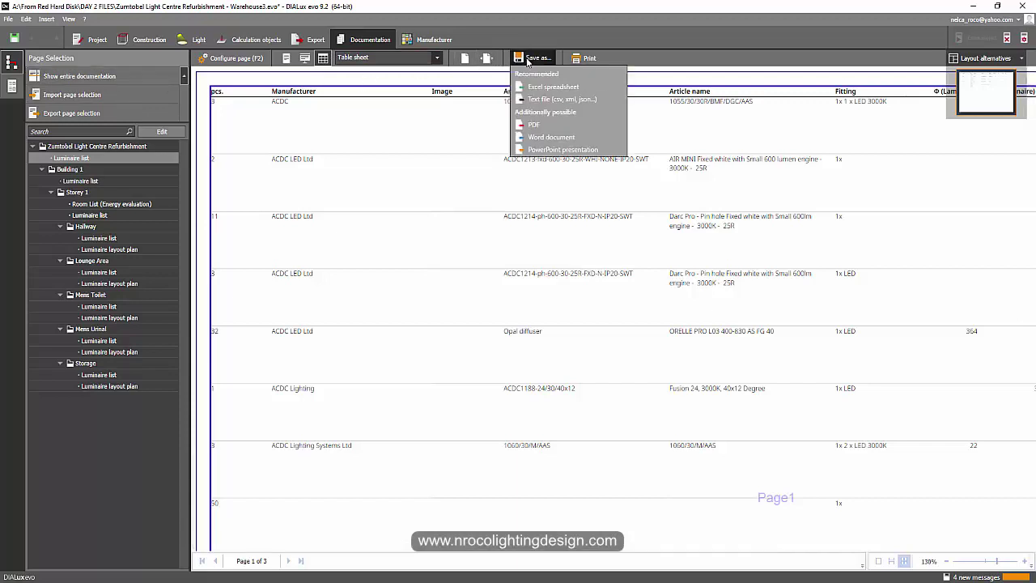
pyautogui.click(556, 89)
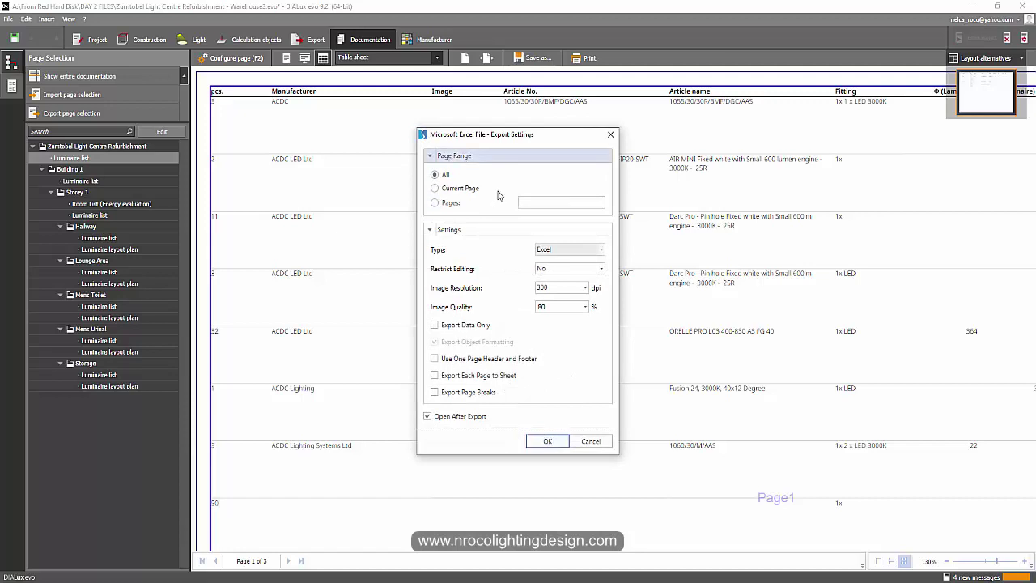
pyautogui.click(547, 441)
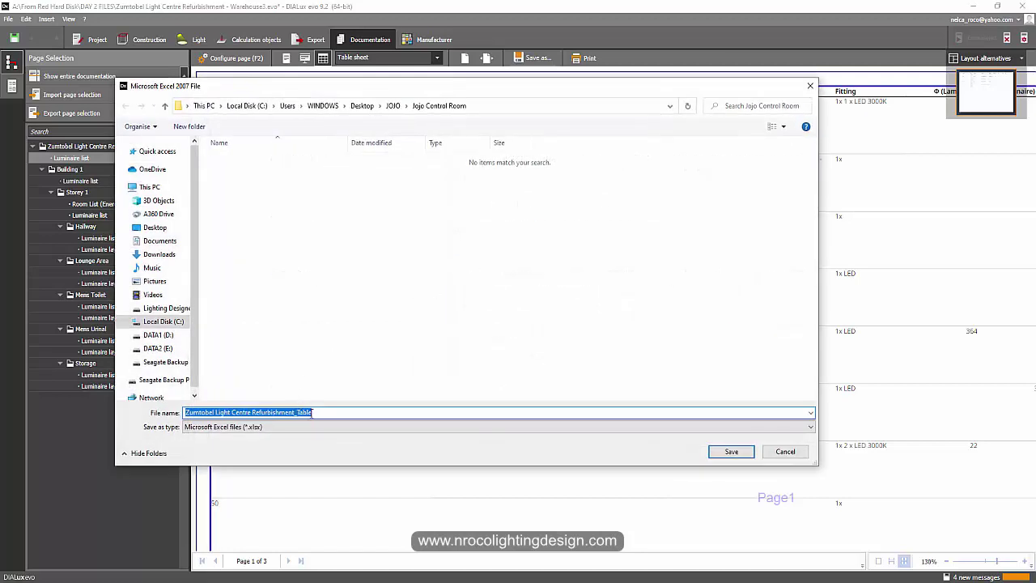
pyautogui.click(155, 227)
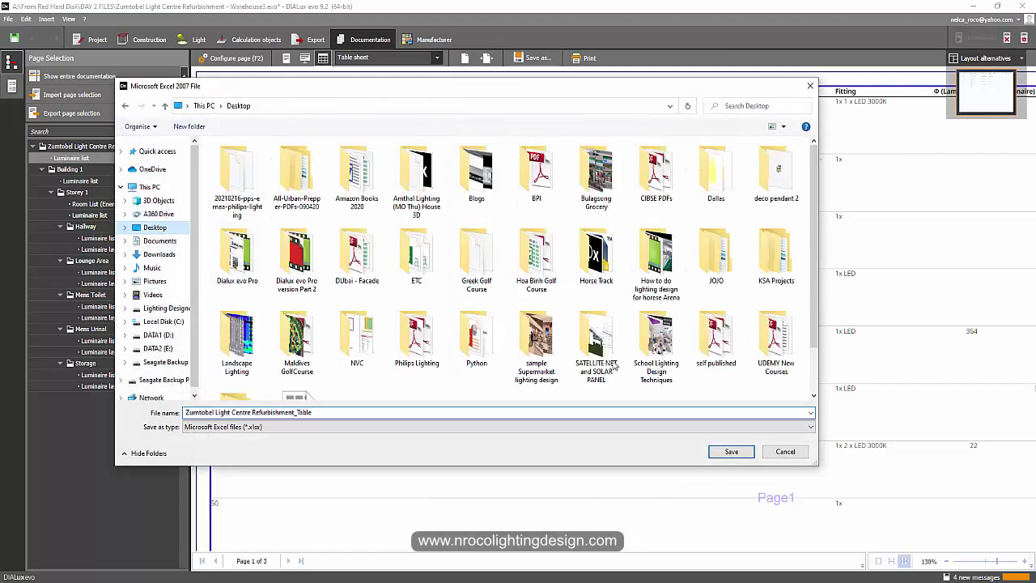
pyautogui.click(733, 454)
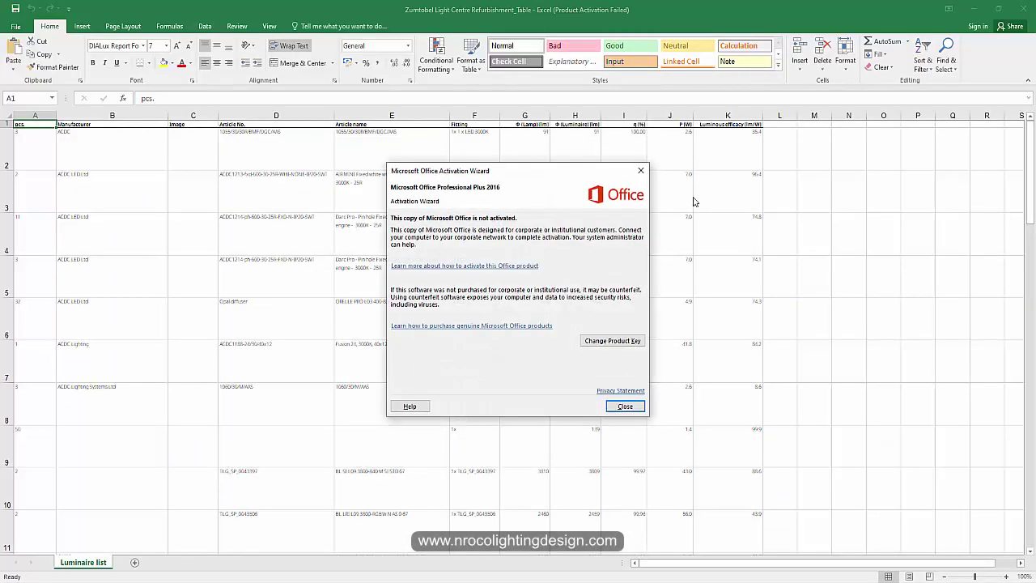
# - Dismiss the Office activation notice and look through the exported luminaire list down to its last rows
pyautogui.click(640, 170)
pyautogui.scroll(-1, 683, 328)
pyautogui.scroll(-4, 683, 327)
pyautogui.click(530, 306)
pyautogui.click(466, 312)
pyautogui.scroll(-7, 398, 315)
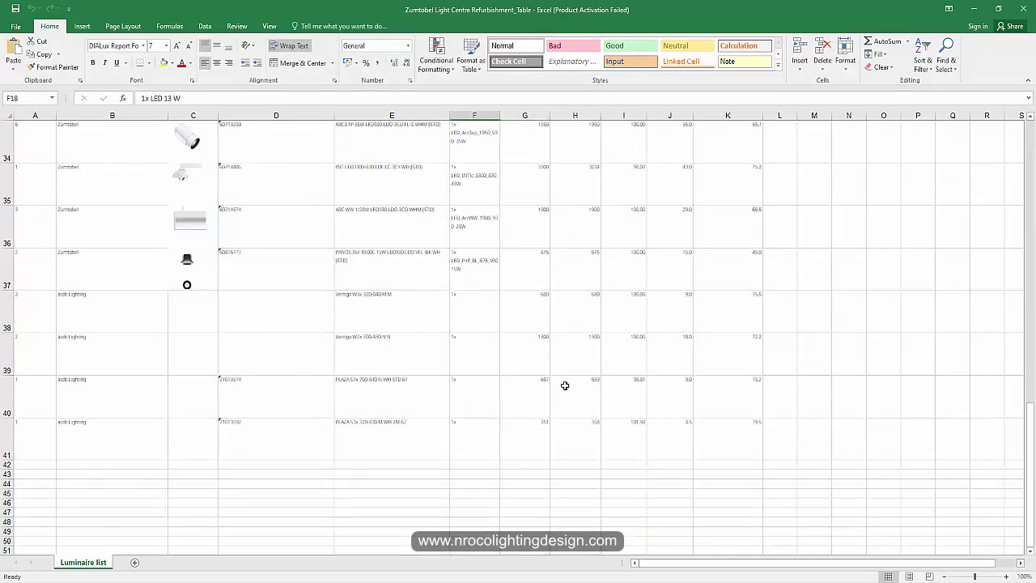
# - Set the font size of the whole luminaire table to 10, from the header row to the last row
pyautogui.moveTo(749, 436); pyautogui.dragTo(4, 8)
pyautogui.click(166, 46)
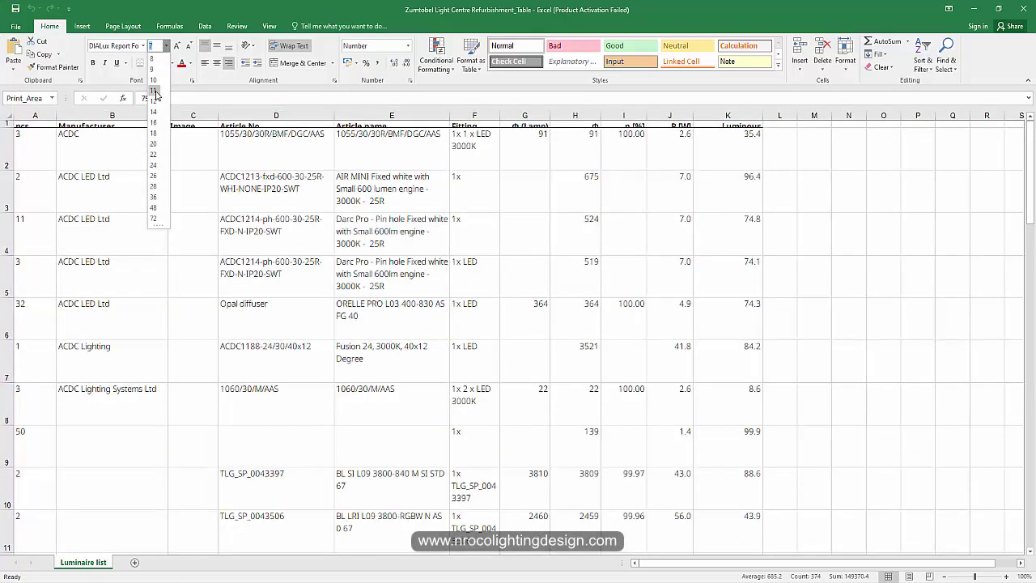
pyautogui.click(154, 80)
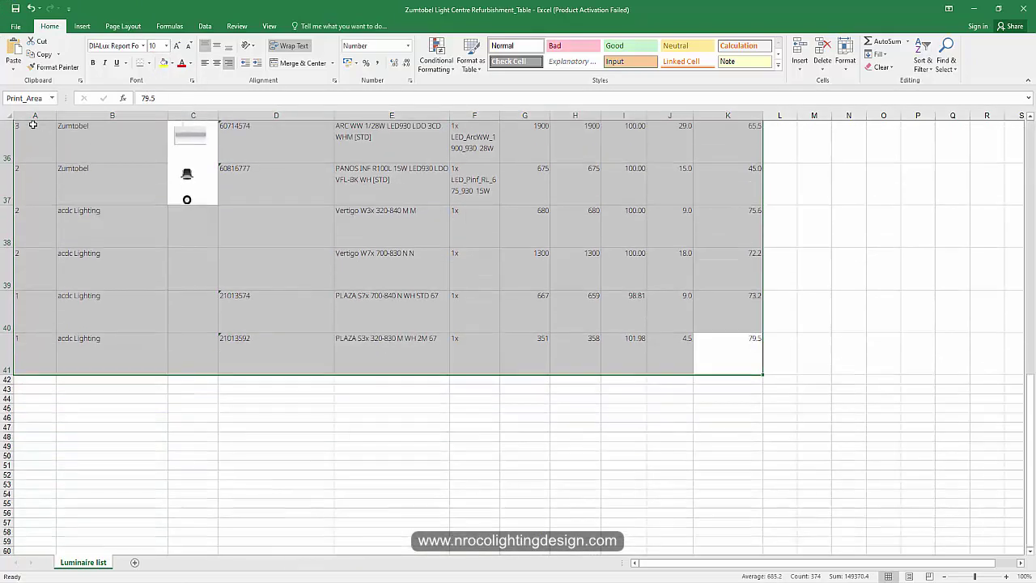
# - Increase the height of header row 1 so the column headings are readable
pyautogui.scroll(15, 48, 190)
pyautogui.click(35, 185)
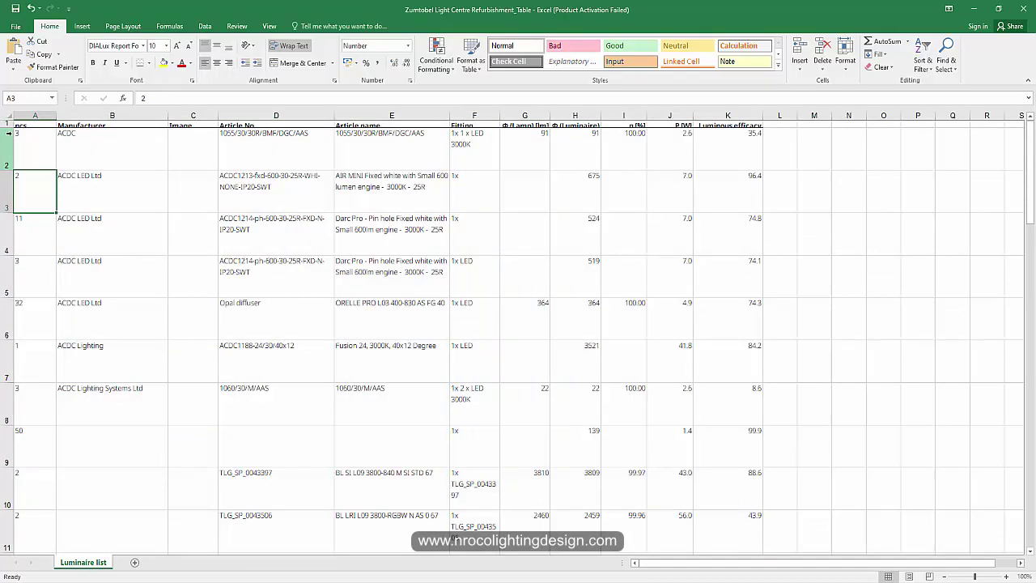
pyautogui.moveTo(8, 126); pyautogui.dragTo(8, 139)
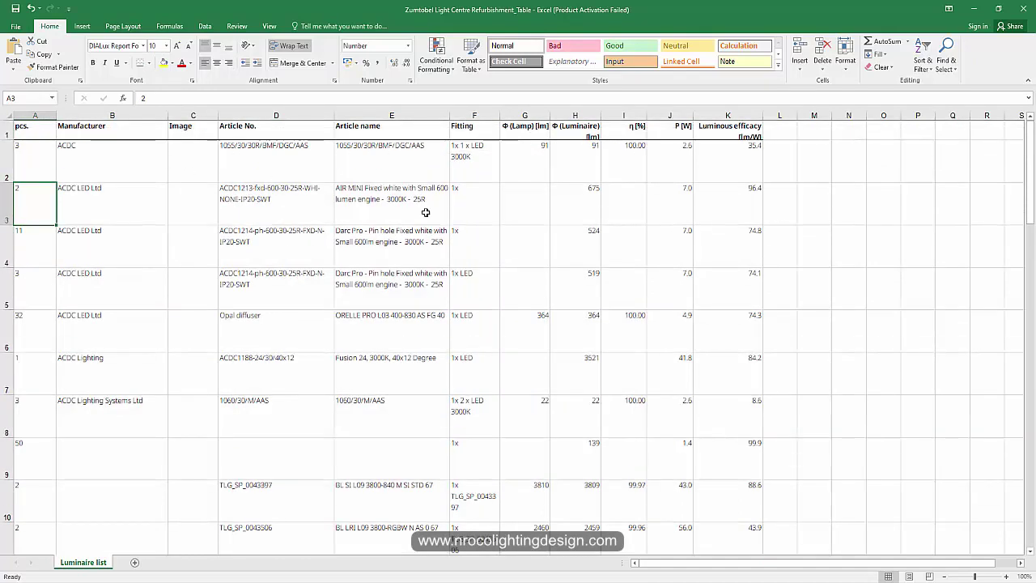
# - Examine the piece counts, manufacturers and luminaire images listed in the exported table
pyautogui.click(45, 115)
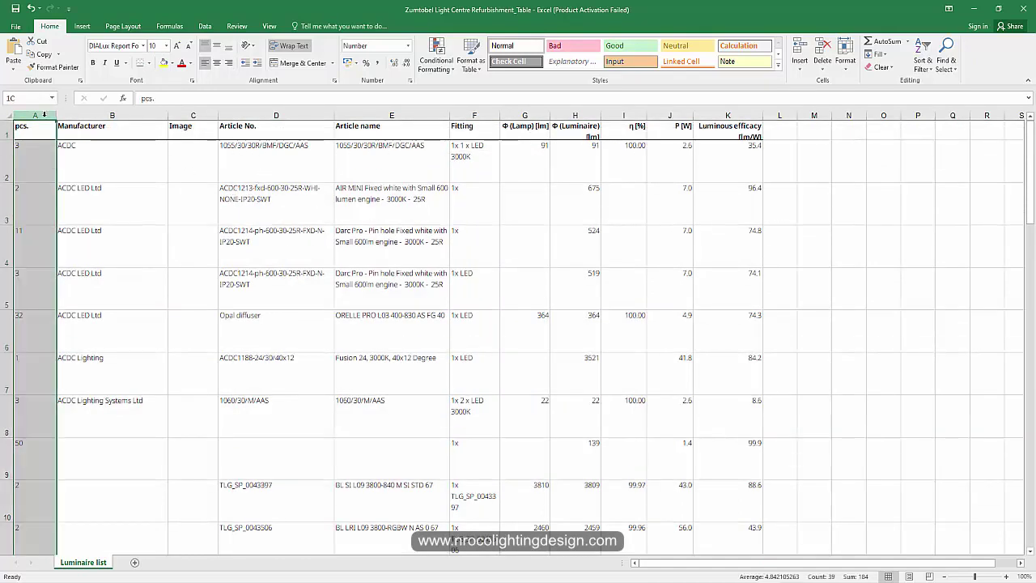
pyautogui.scroll(-3, 541, 291)
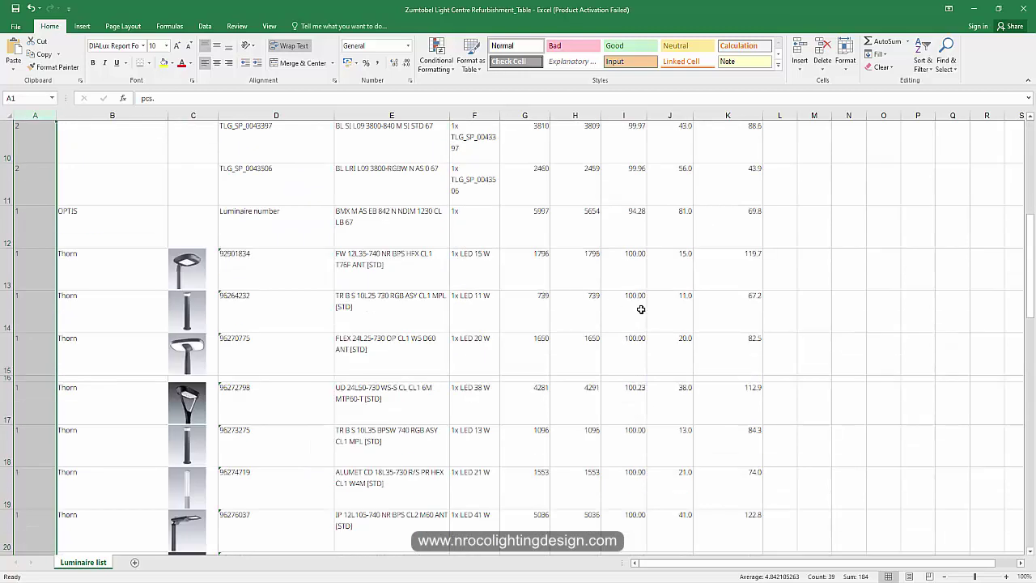
pyautogui.scroll(3, 636, 314)
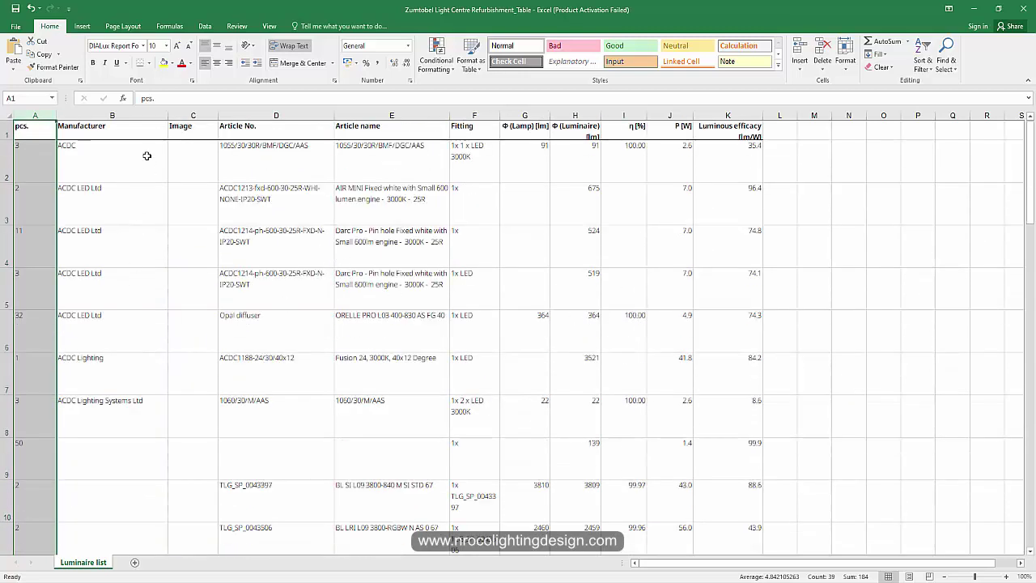
pyautogui.scroll(-5, 121, 284)
pyautogui.click(105, 233)
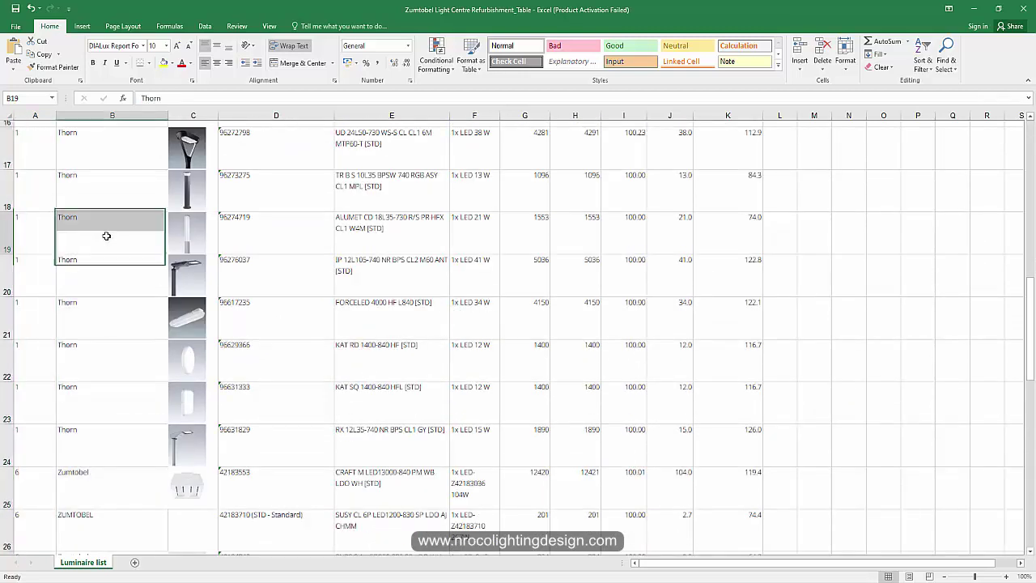
pyautogui.scroll(-3, 429, 327)
pyautogui.scroll(-1, 566, 340)
pyautogui.scroll(9, 687, 377)
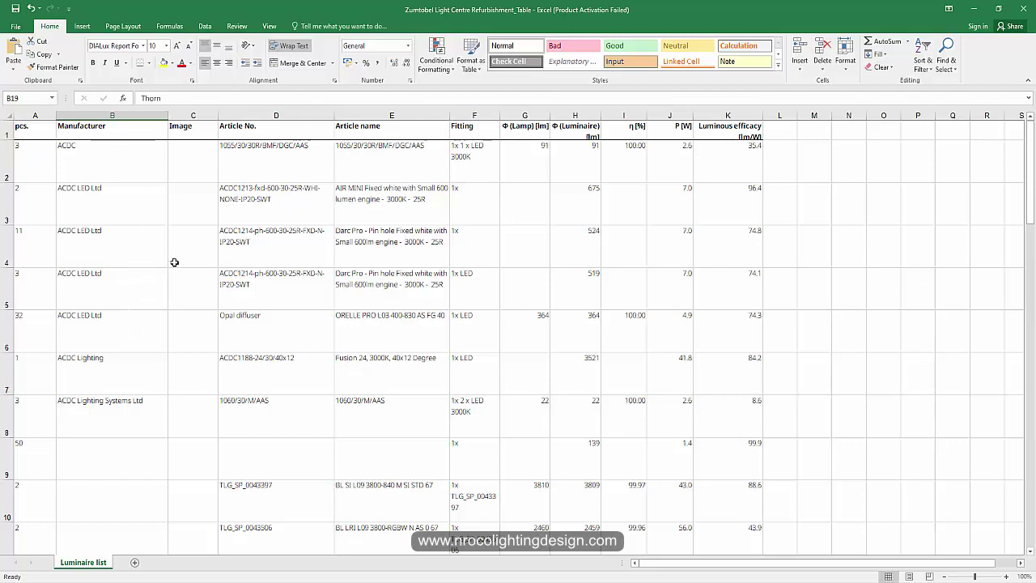
pyautogui.scroll(-6, 207, 183)
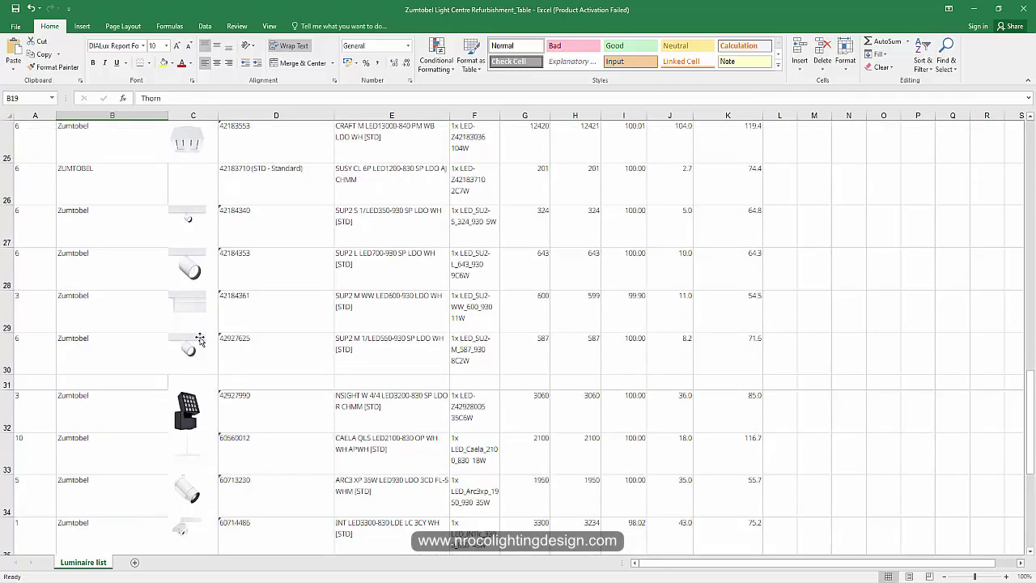
# - Narrow the Image column slightly and check how the luminaire pictures fit in it
pyautogui.scroll(6, 203, 325)
pyautogui.moveTo(217, 115); pyautogui.dragTo(209, 115)
pyautogui.scroll(-4, 223, 247)
pyautogui.scroll(2, 226, 252)
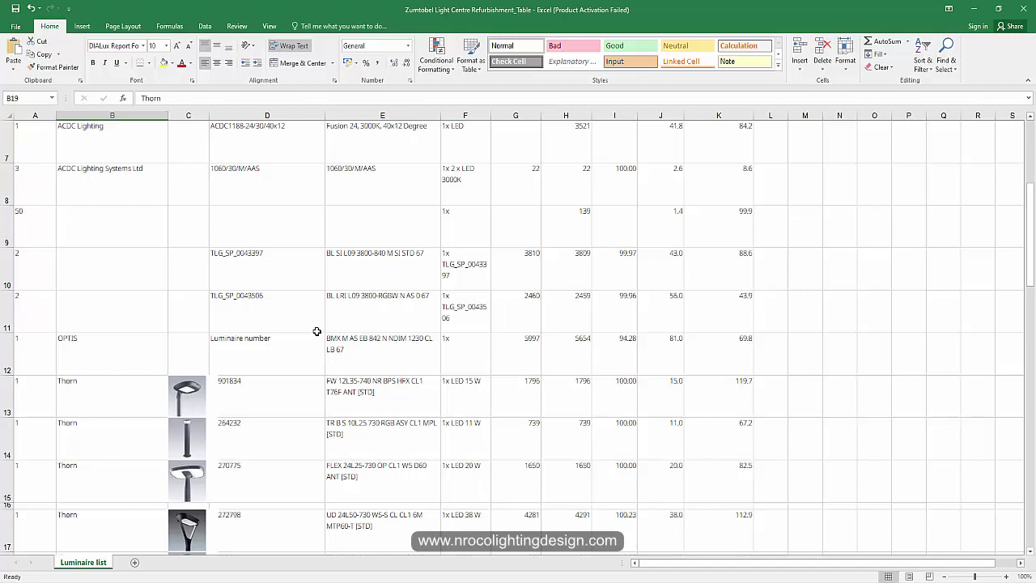
pyautogui.scroll(-3, 290, 464)
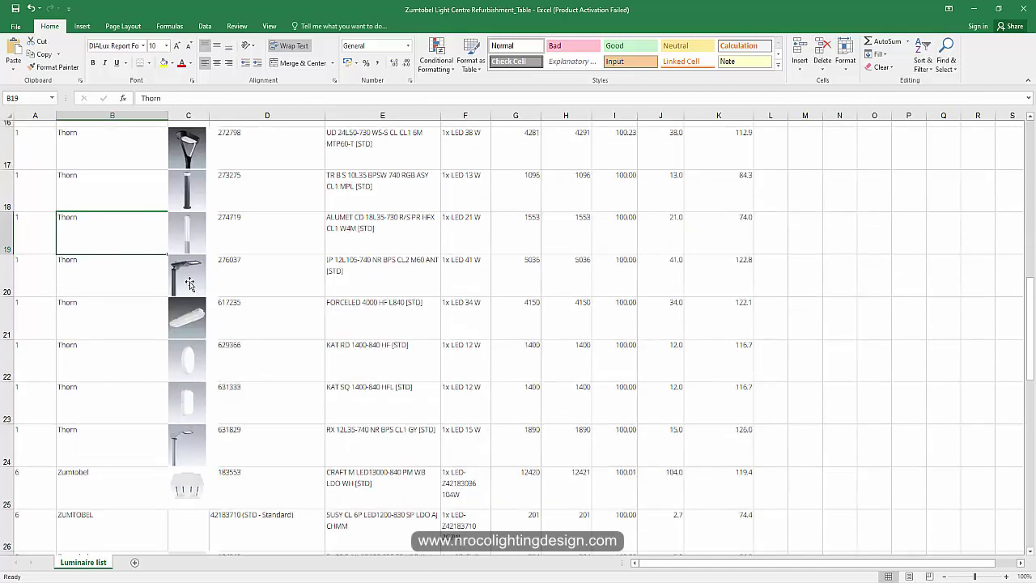
# - Widen the Image column so its pictures no longer cover the article numbers
pyautogui.click(190, 283)
pyautogui.moveTo(208, 115); pyautogui.dragTo(216, 115)
pyautogui.click(571, 279)
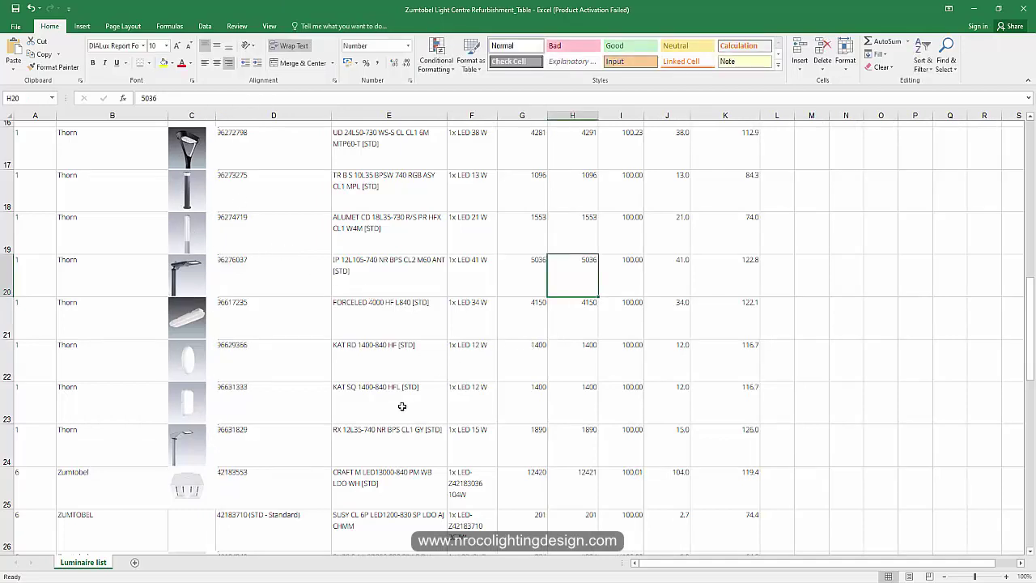
# - Examine the luminous flux, wattage and luminous efficacy data across the rows of the luminaire list
pyautogui.scroll(-5, 387, 437)
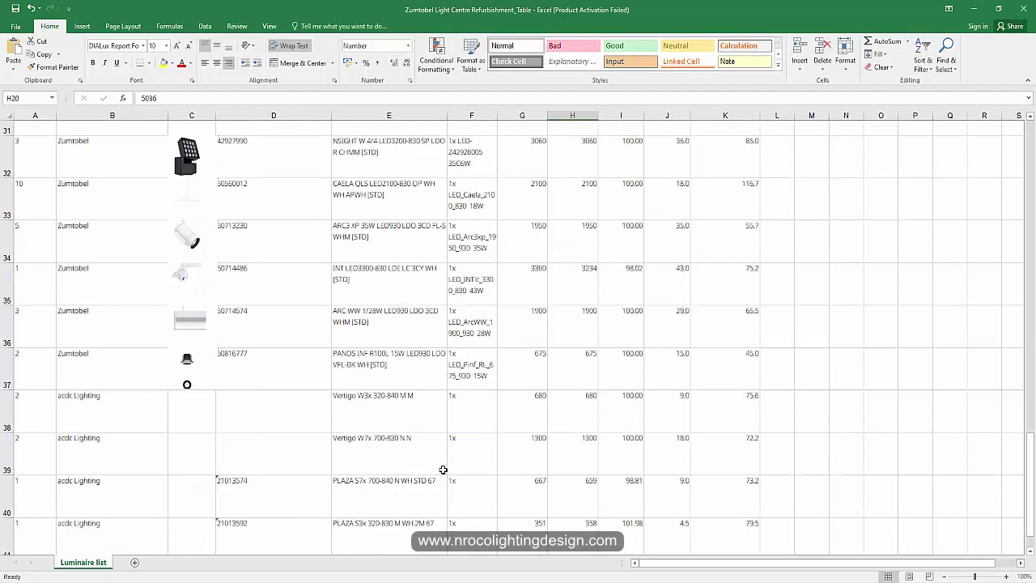
pyautogui.scroll(-2, 526, 454)
pyautogui.scroll(1, 520, 435)
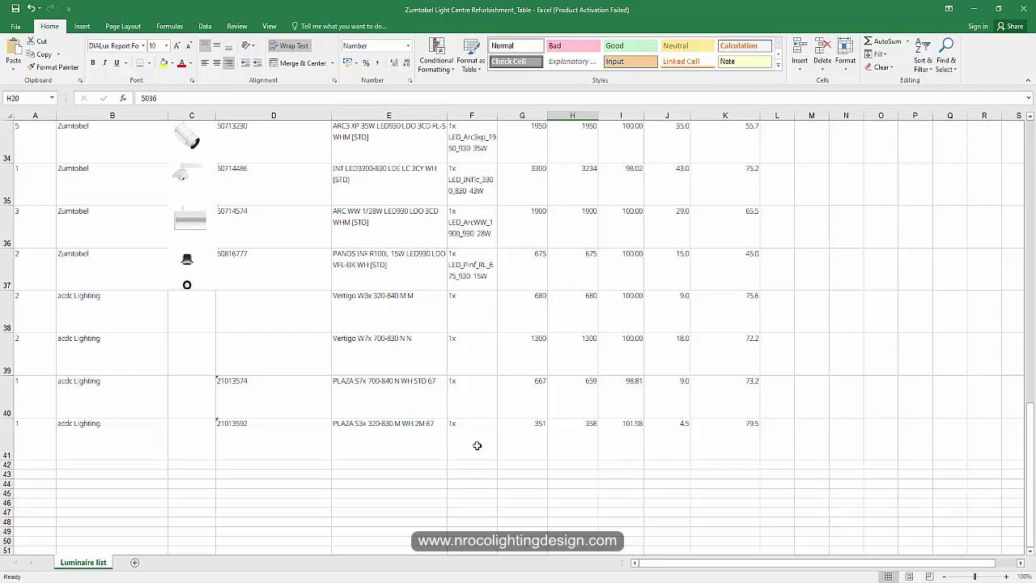
pyautogui.scroll(11, 474, 443)
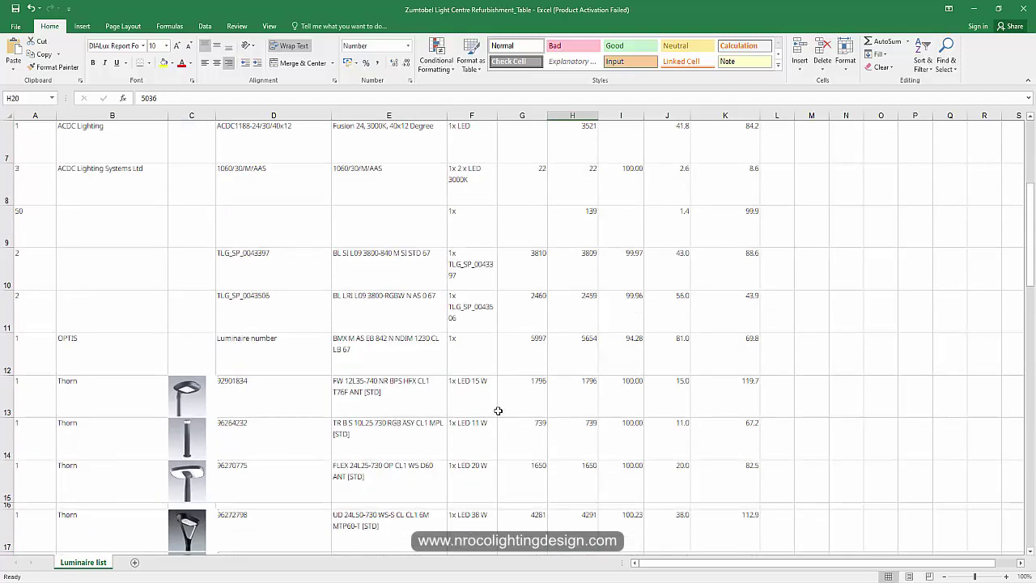
pyautogui.click(576, 287)
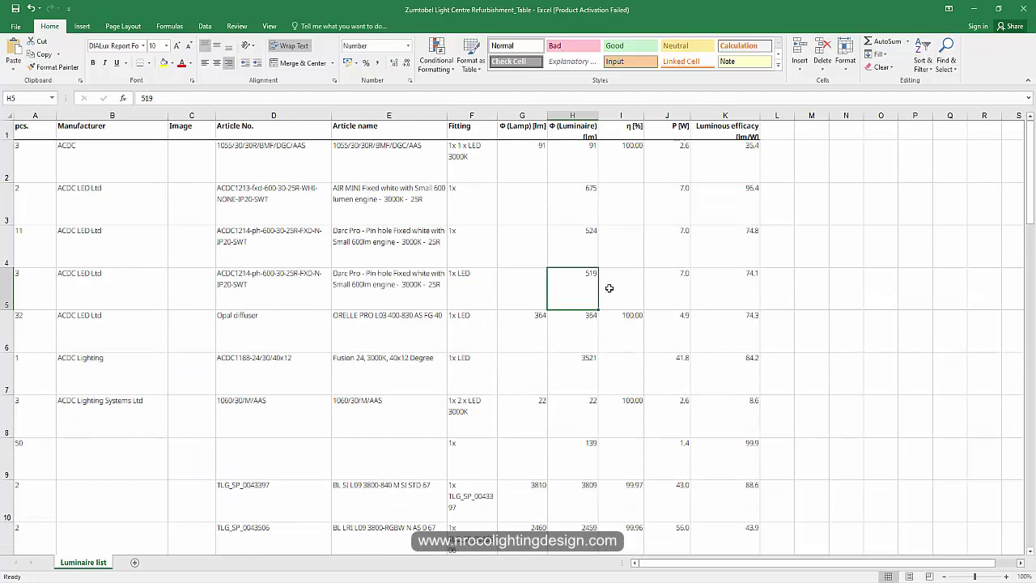
pyautogui.scroll(-6, 480, 351)
pyautogui.scroll(6, 308, 370)
pyautogui.scroll(-6, 353, 340)
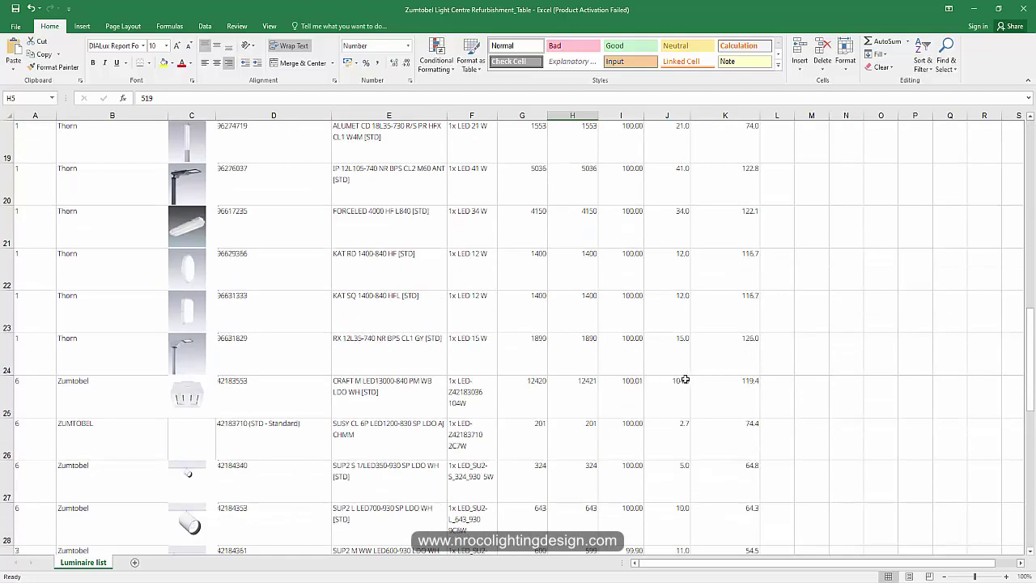
pyautogui.scroll(6, 702, 337)
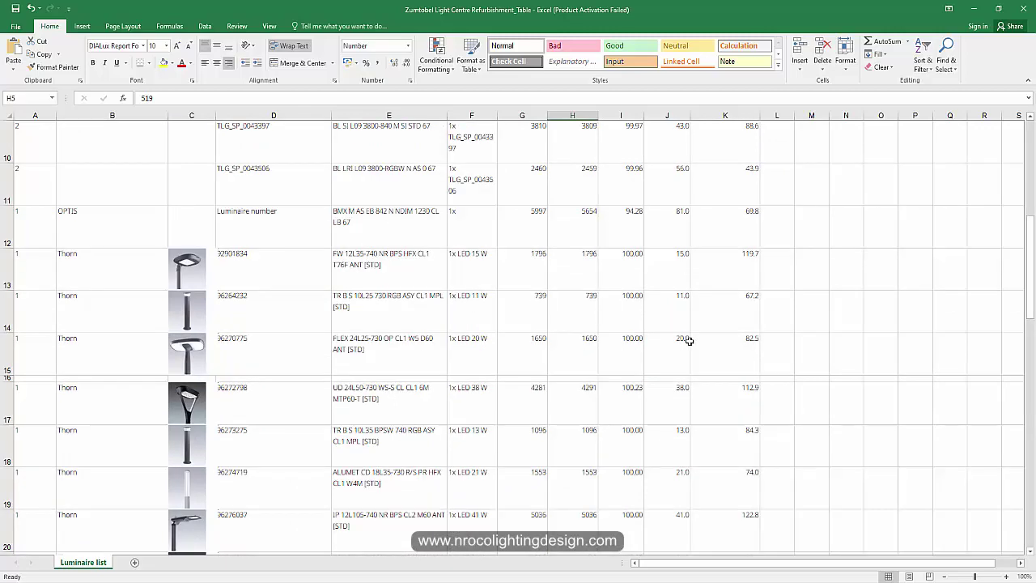
pyautogui.scroll(-5, 684, 351)
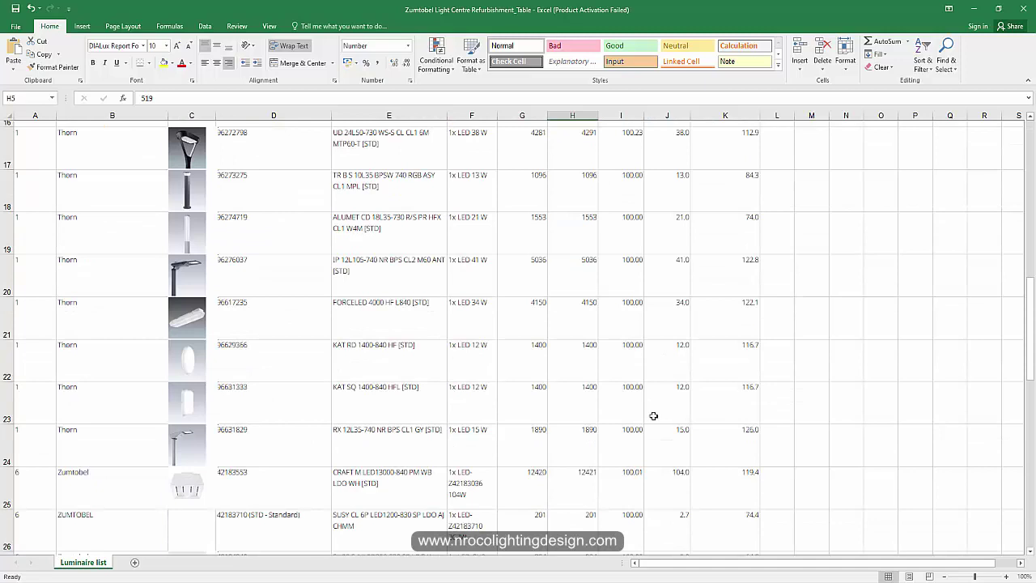
# - Widen the Article name column so the luminaire names wrap less, and check the rows below
pyautogui.scroll(3, 520, 390)
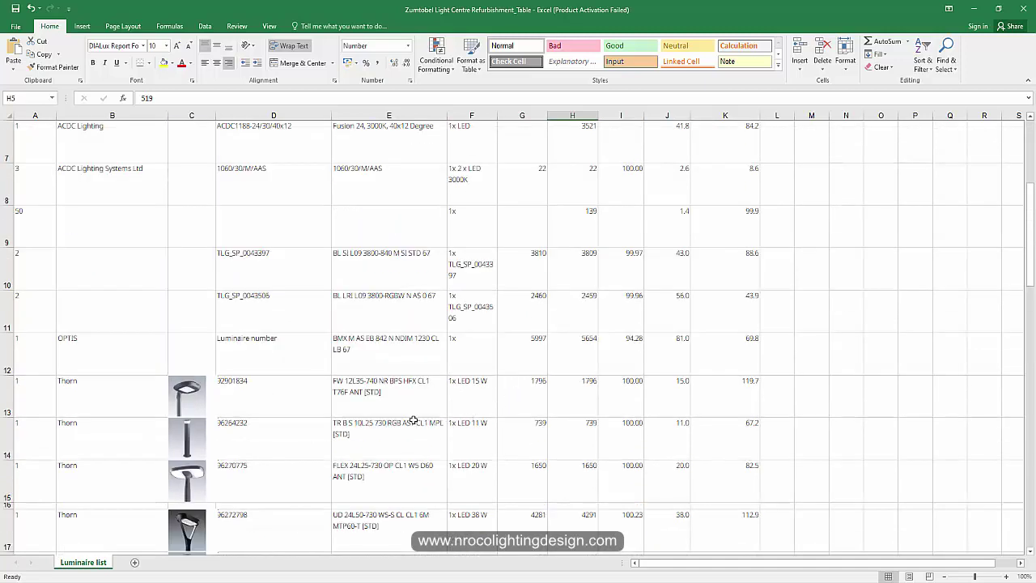
pyautogui.scroll(2, 426, 425)
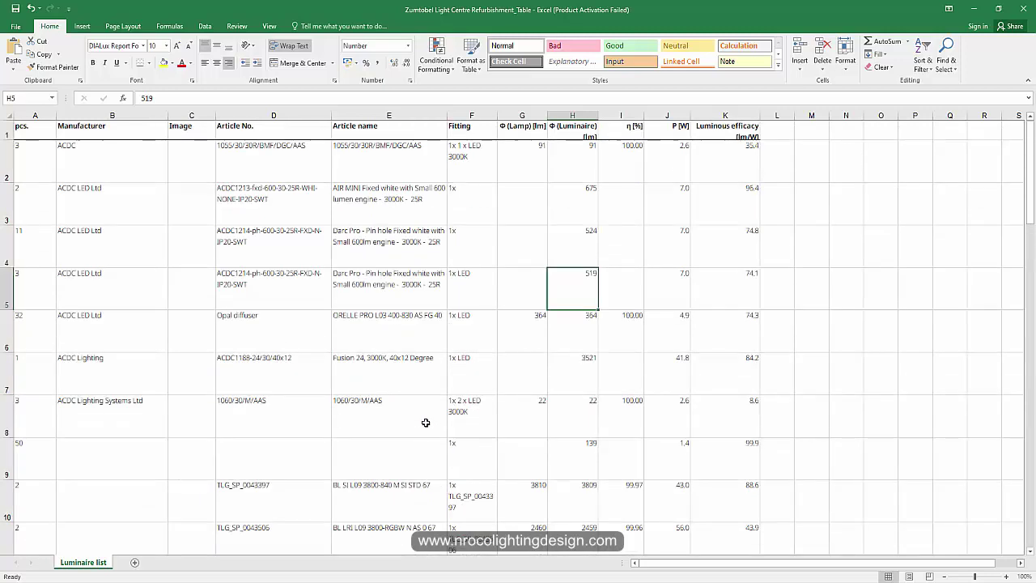
pyautogui.moveTo(447, 121); pyautogui.dragTo(486, 121)
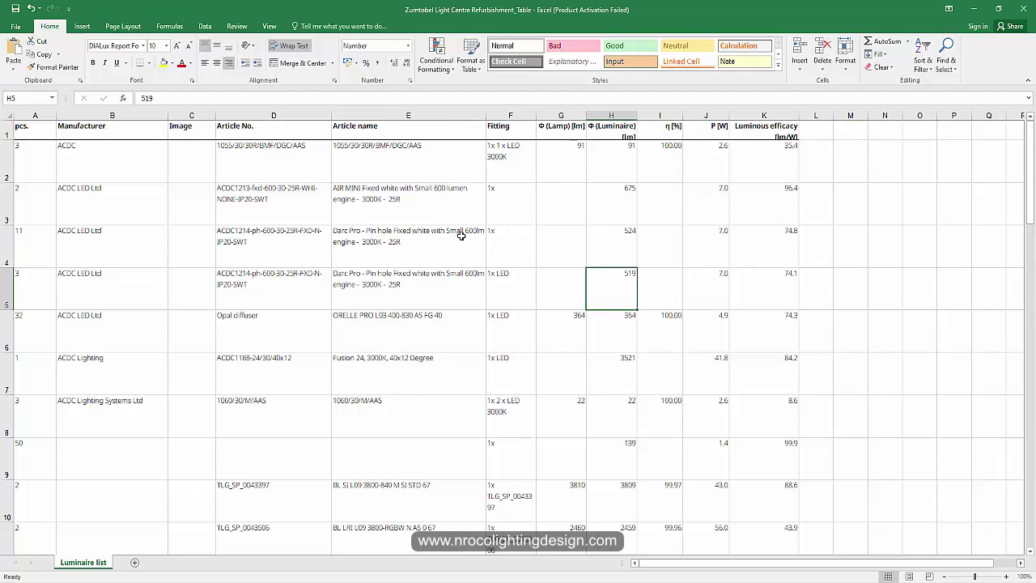
pyautogui.scroll(-4, 485, 358)
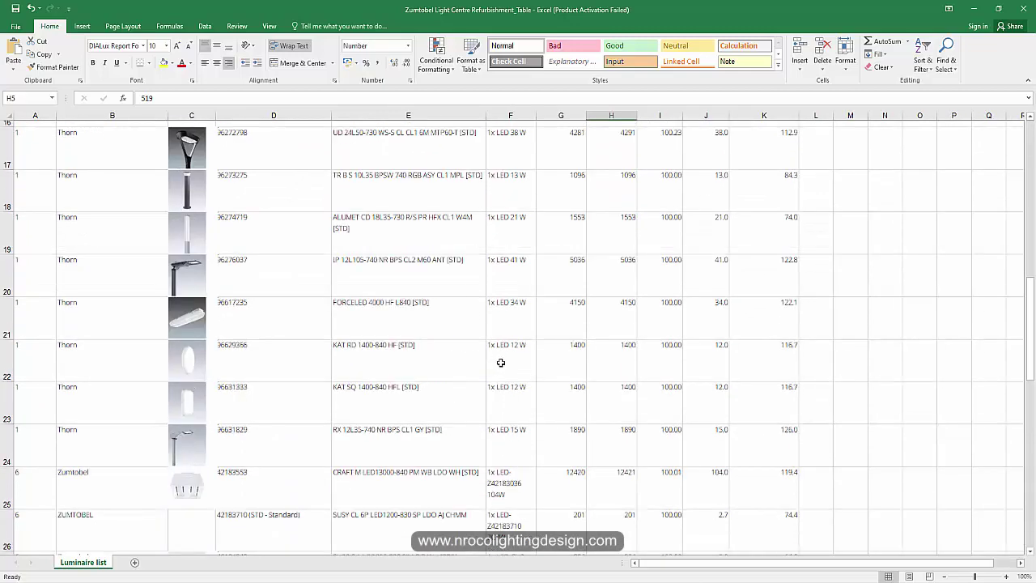
# - Review the exported luminaire list from the header row through the Thorn and Zumtobel entries, checking pictures, article names and values
pyautogui.scroll(4, 501, 362)
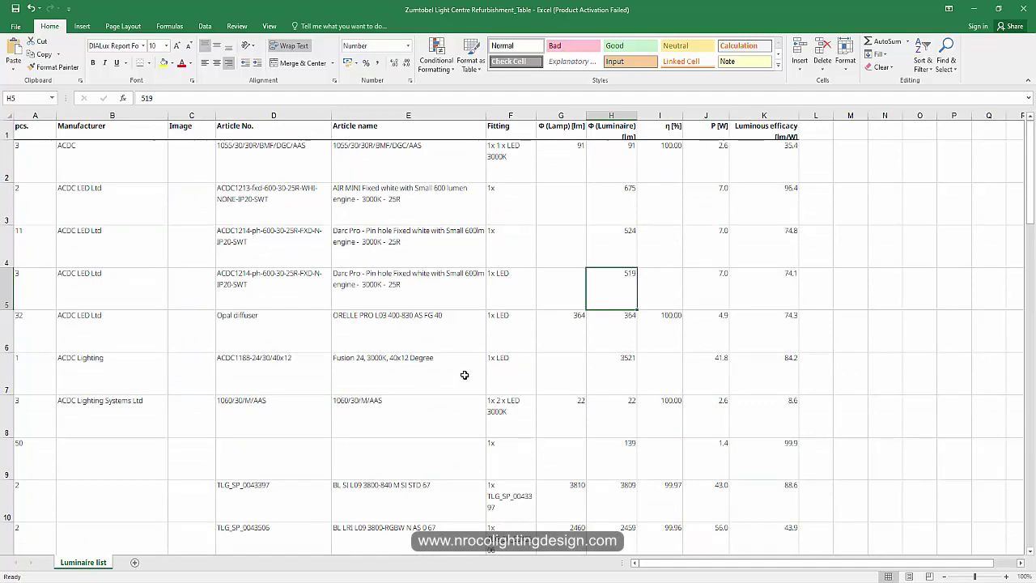
pyautogui.click(288, 176)
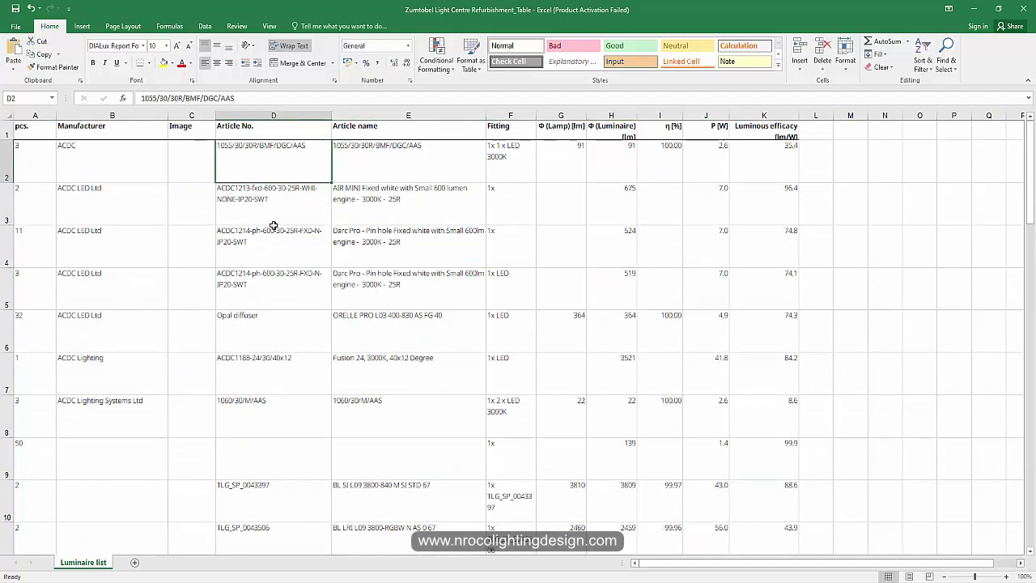
pyautogui.scroll(-3, 273, 262)
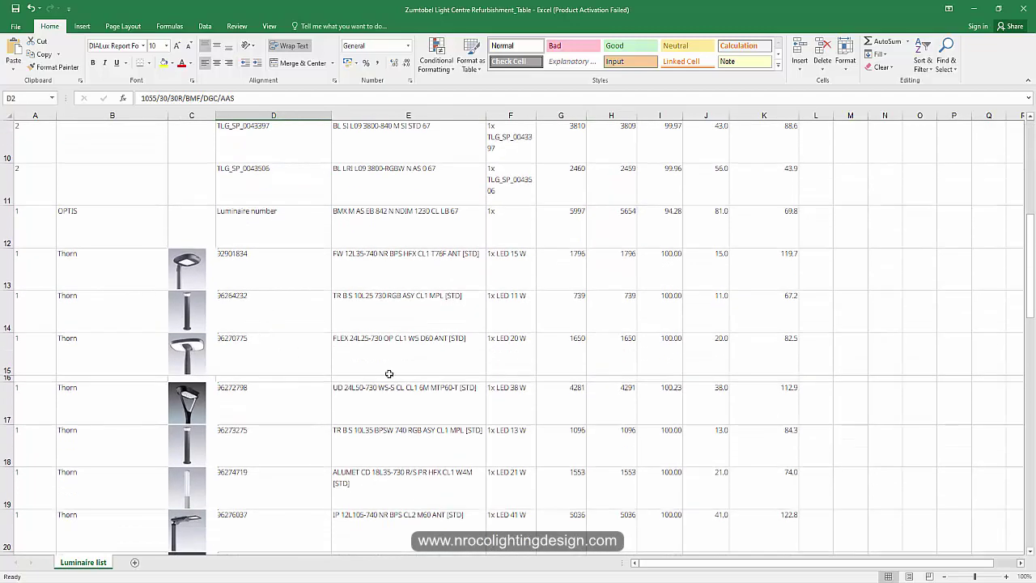
pyautogui.click(389, 364)
pyautogui.scroll(3, 356, 286)
pyautogui.scroll(-4, 185, 255)
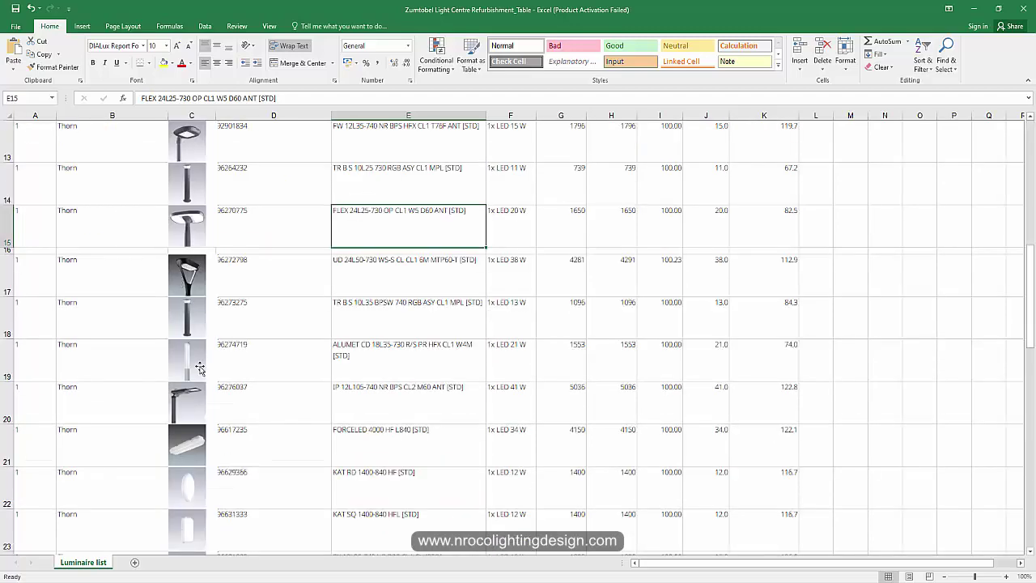
pyautogui.click(91, 384)
pyautogui.scroll(-5, 407, 394)
pyautogui.scroll(3, 407, 394)
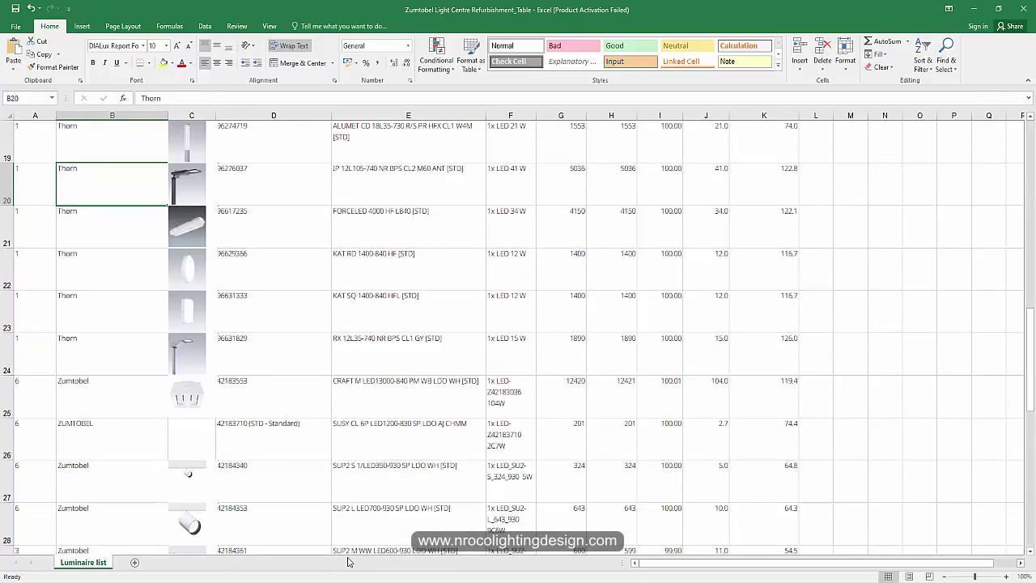
pyautogui.click(407, 425)
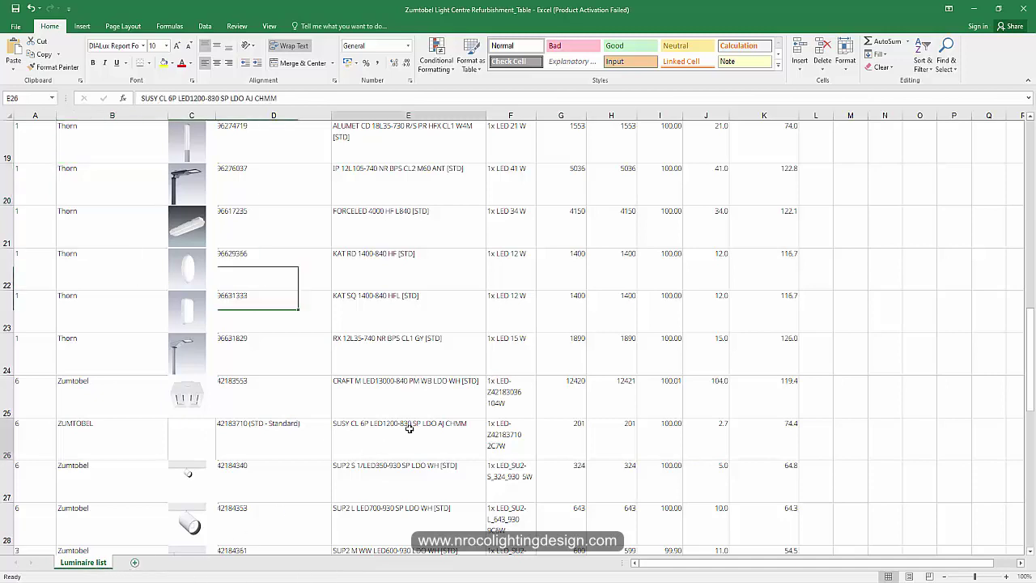
pyautogui.scroll(4, 376, 440)
pyautogui.scroll(2, 376, 440)
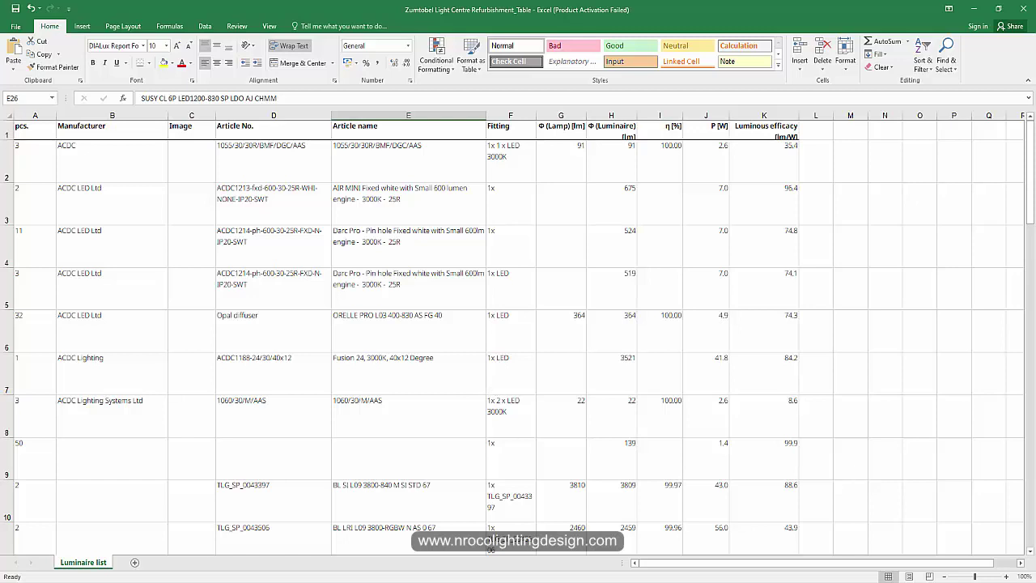
# - Switch to DIALux evo, set the documentation to the A4 (210mm x 297mm) page format and check the available save formats
pyautogui.hotkey('alt', 'Tab')
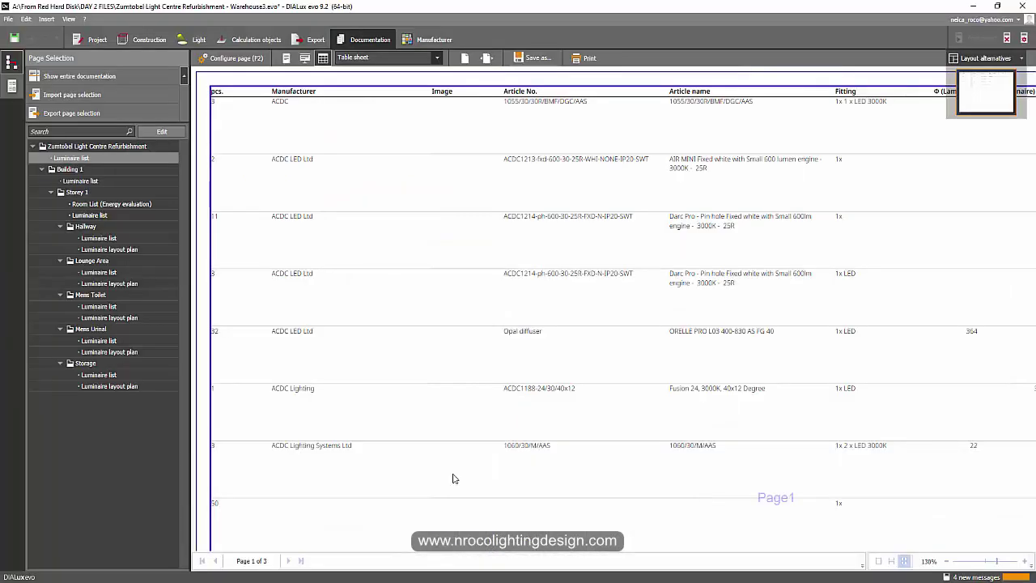
pyautogui.click(285, 58)
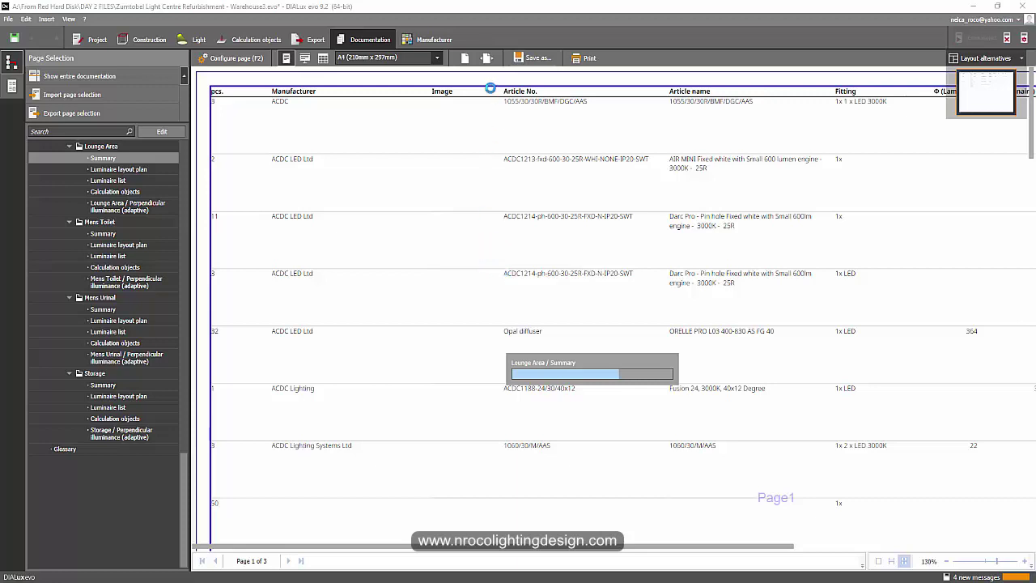
pyautogui.click(533, 57)
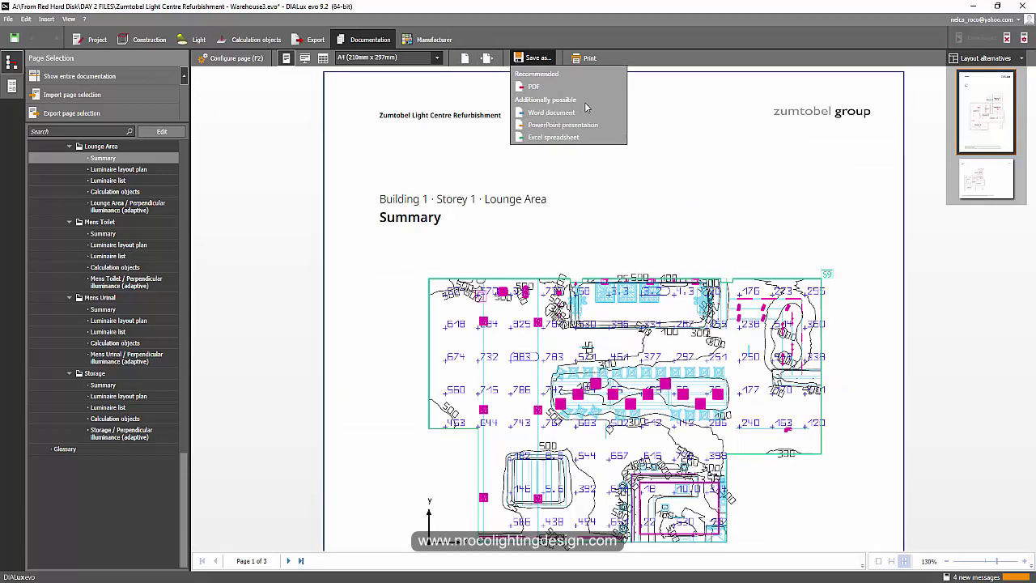
pyautogui.click(113, 160)
# - Make the documentation's page selection editable and look through the project, storey and room pages it offers
pyautogui.scroll(10, 110, 174)
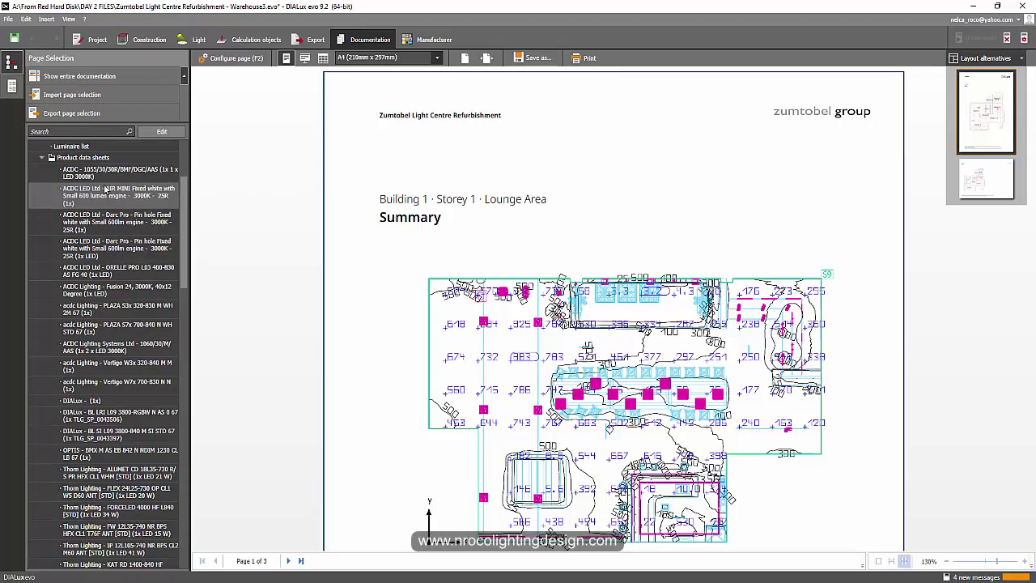
pyautogui.scroll(3, 106, 189)
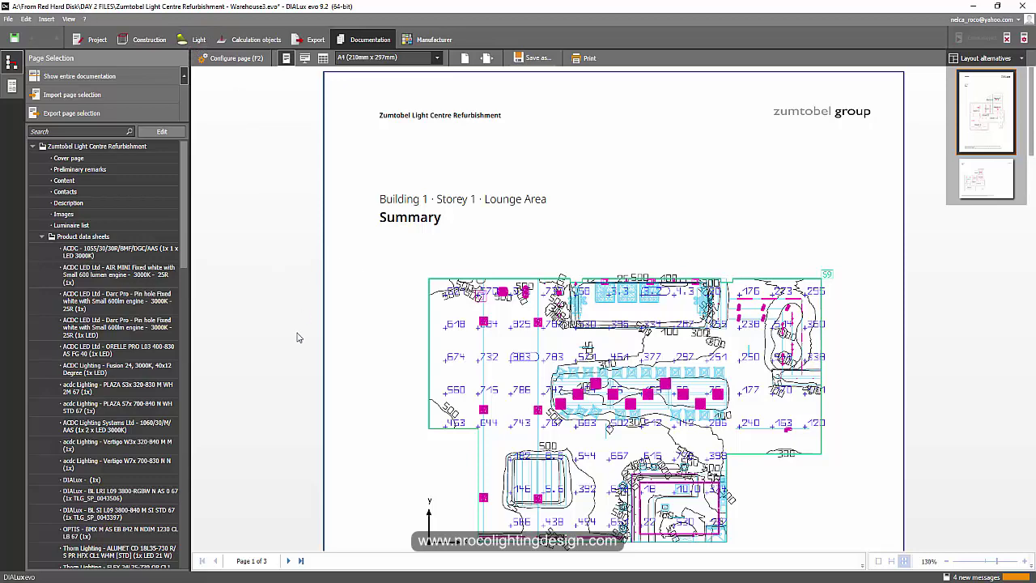
pyautogui.click(162, 131)
pyautogui.scroll(-10, 86, 277)
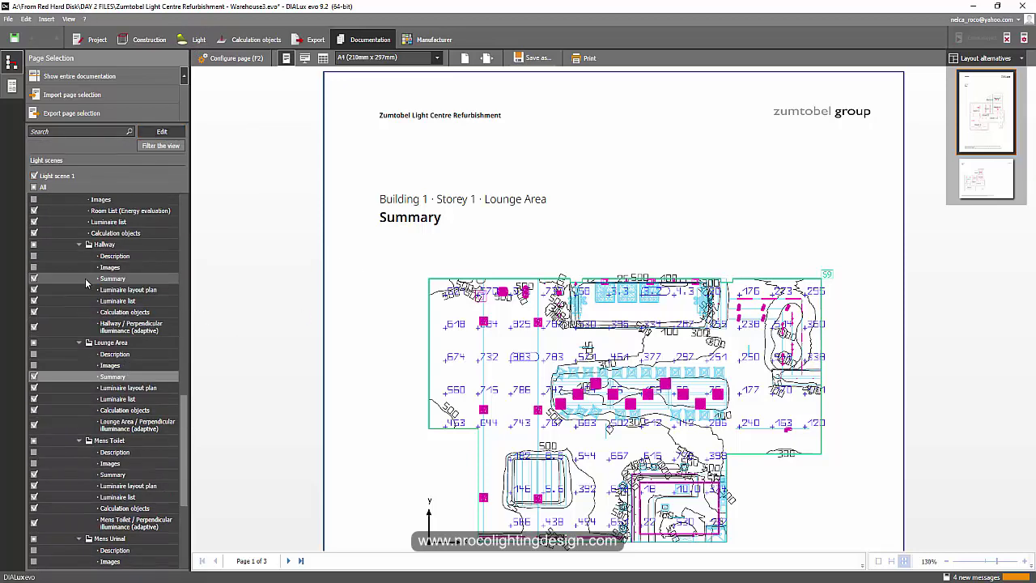
pyautogui.moveTo(185, 352); pyautogui.dragTo(188, 195)
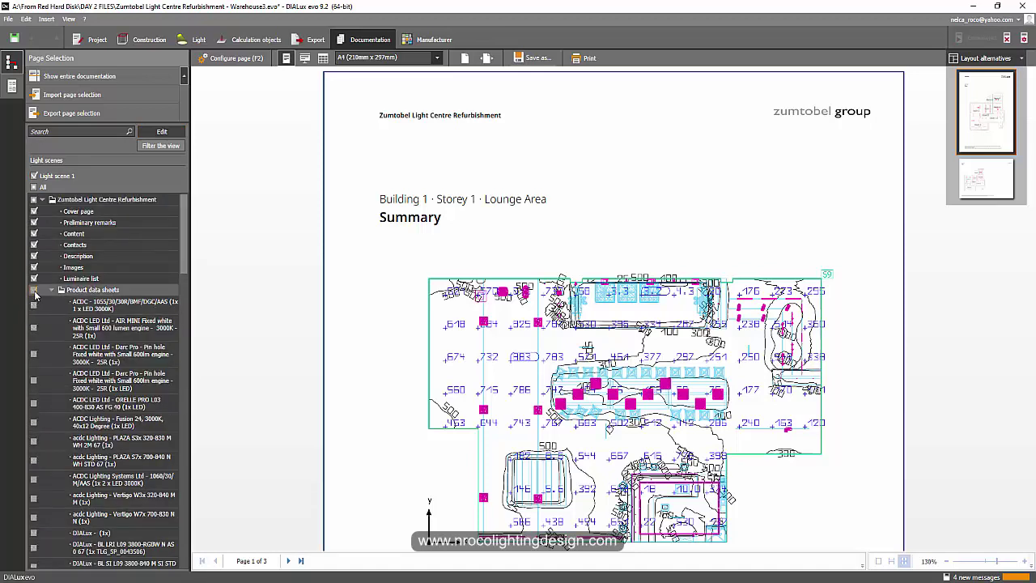
# - Preview the project's Preliminary remarks, Content, Contacts and Description pages
pyautogui.click(33, 222)
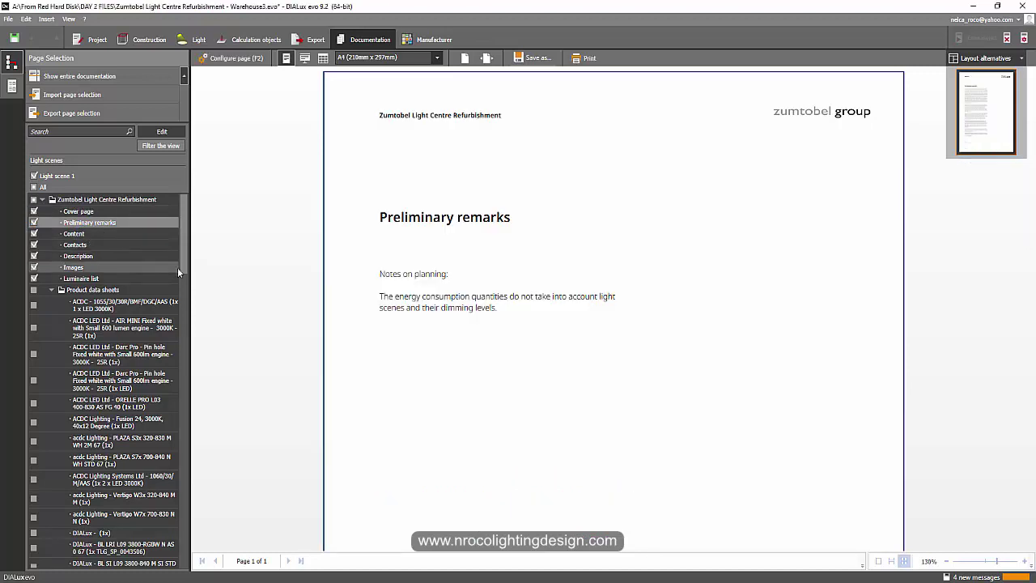
pyautogui.click(73, 234)
pyautogui.click(76, 245)
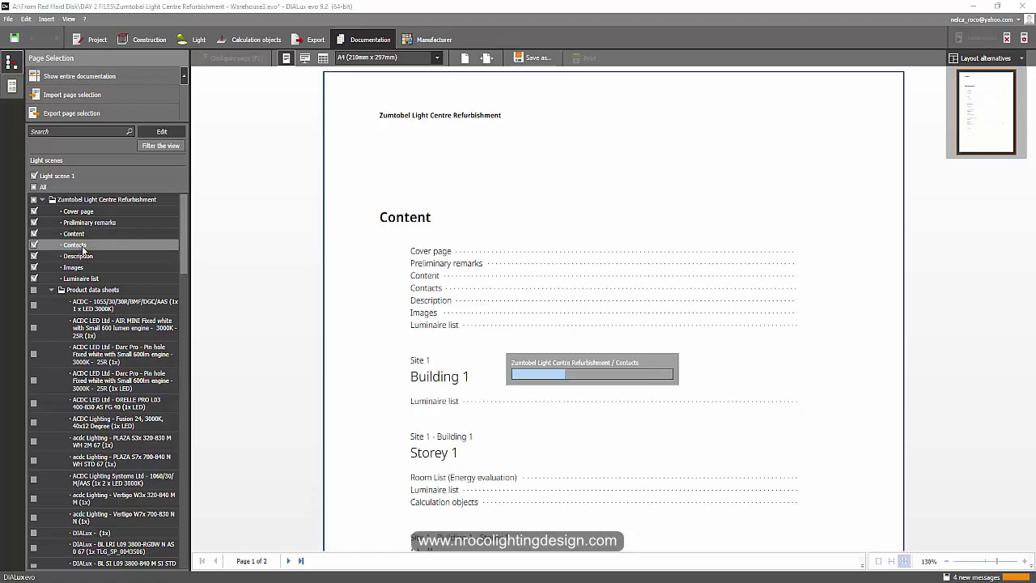
pyautogui.click(91, 256)
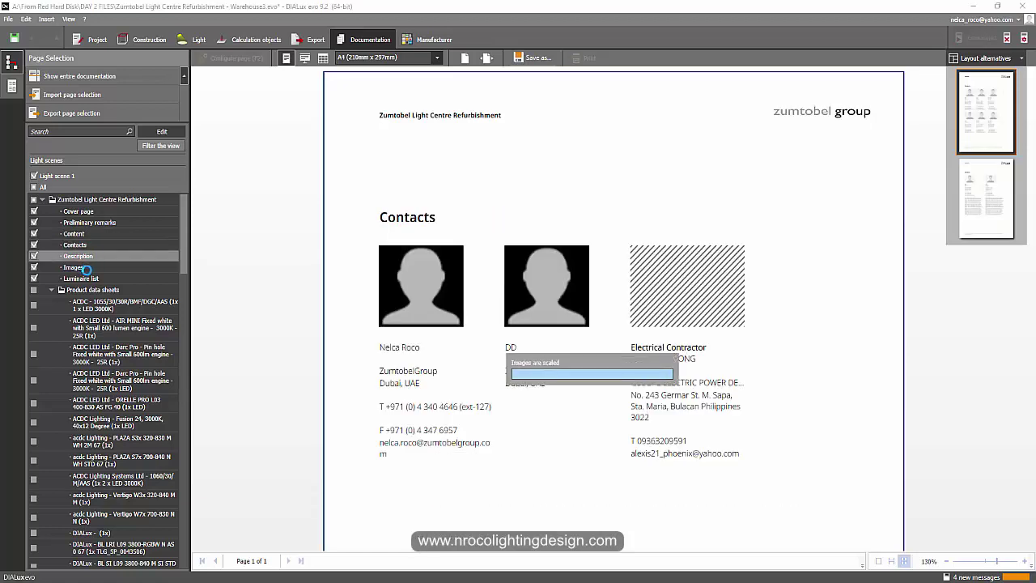
# - Fill the project's Images page with catalogue views, including Lounge Area (155), (174), (154) and Storey 1 (5), without saving the project
pyautogui.click(89, 268)
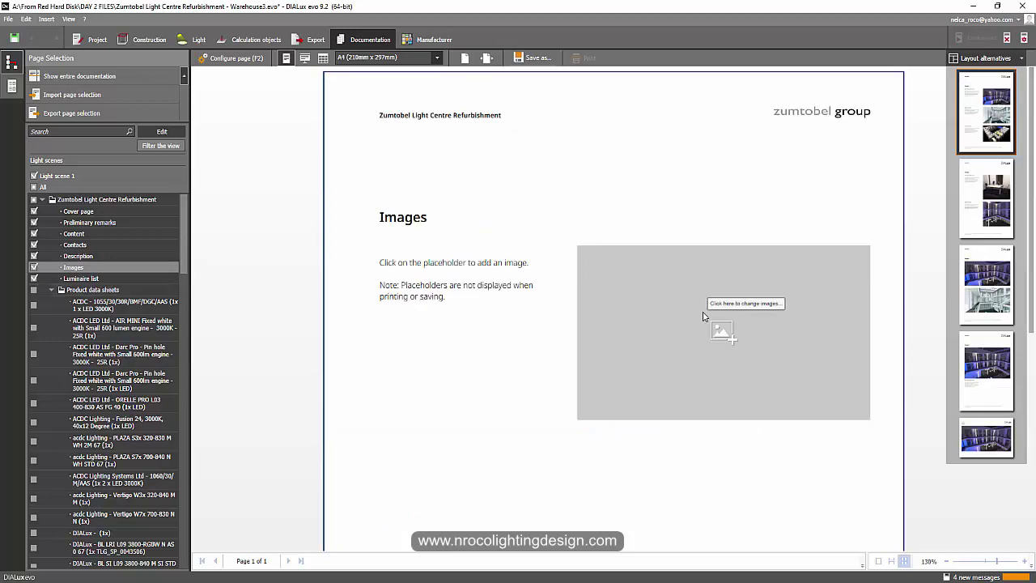
pyautogui.click(719, 340)
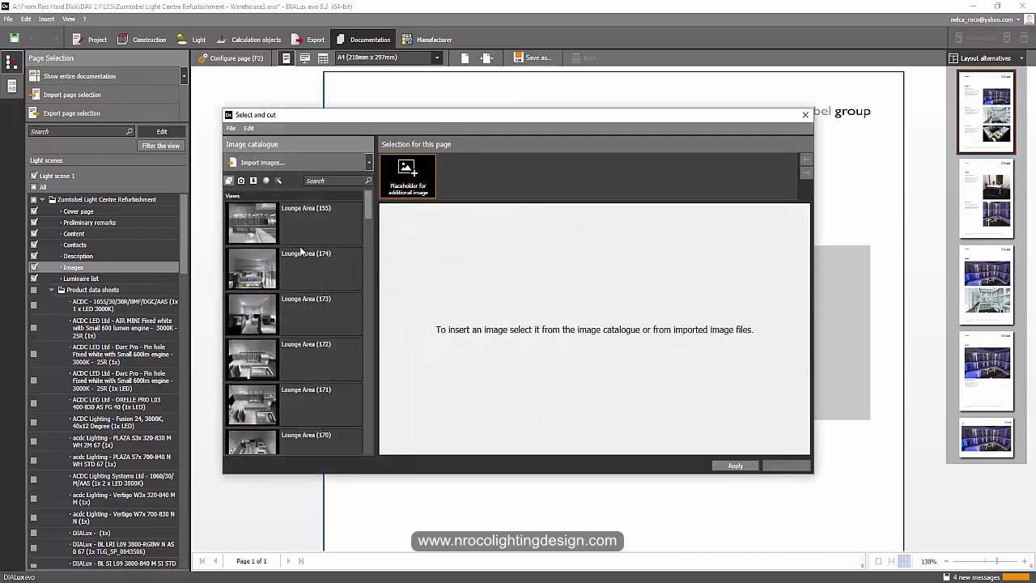
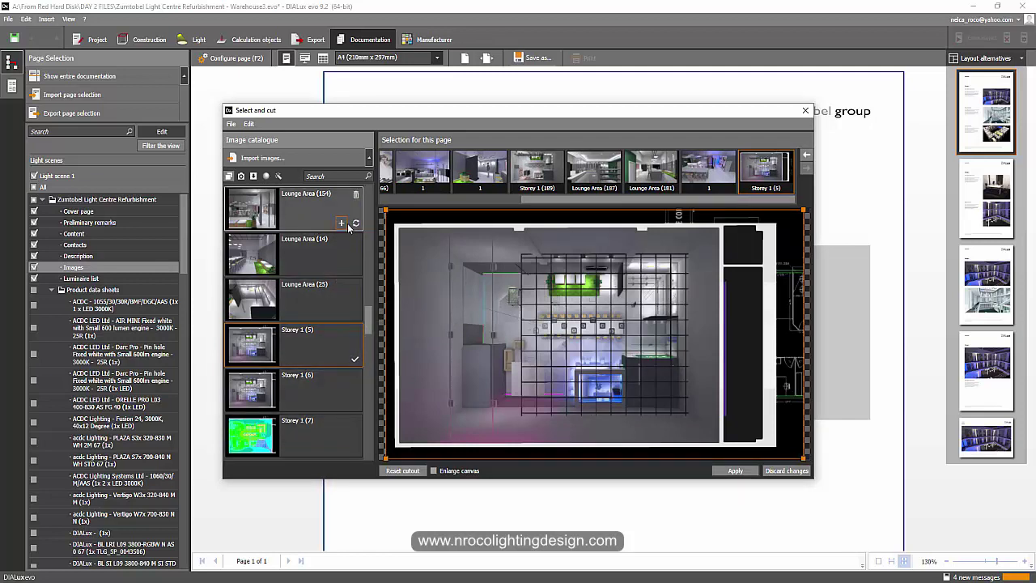
pyautogui.click(340, 222)
pyautogui.click(734, 470)
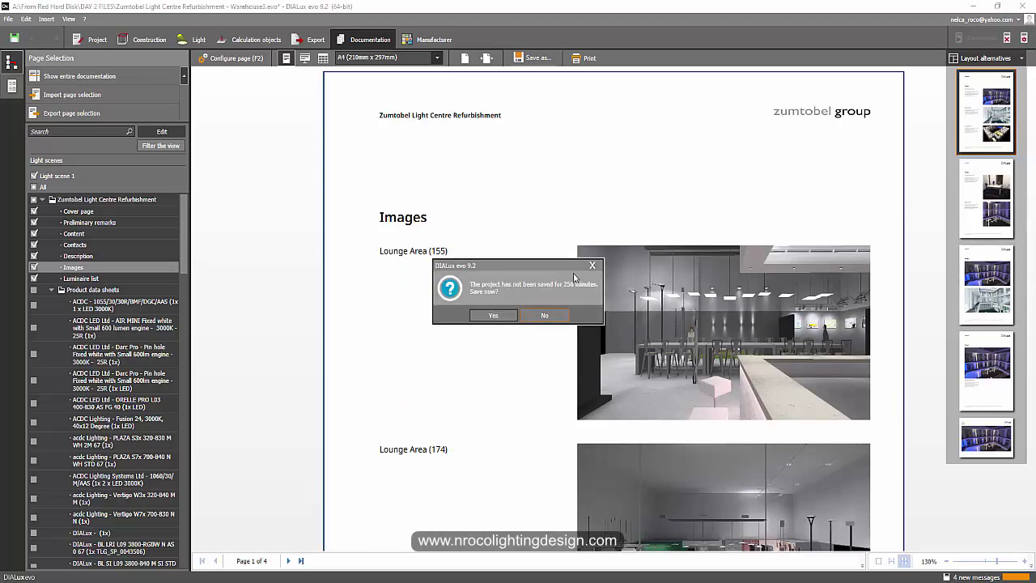
pyautogui.click(591, 266)
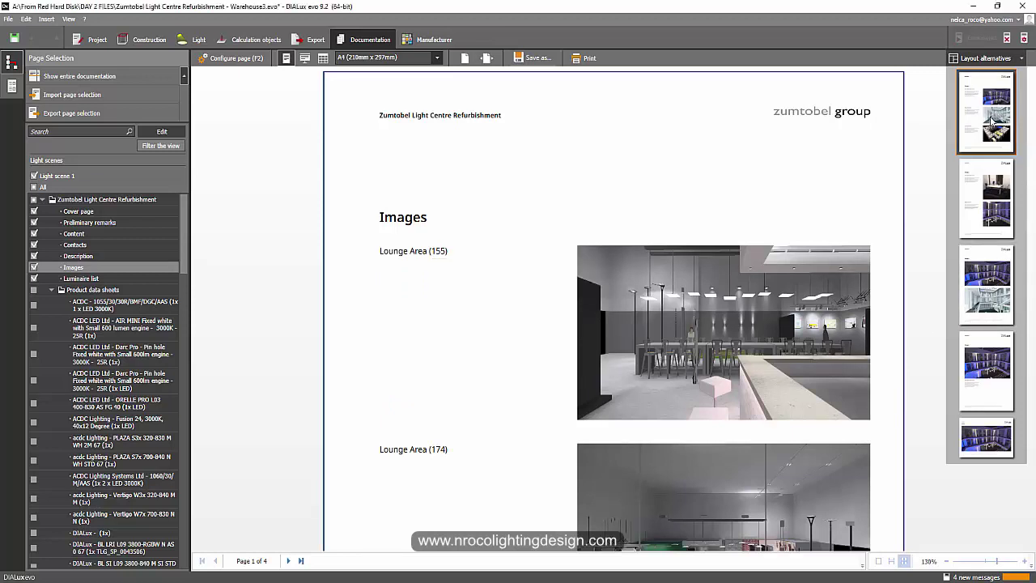
# - Try the second and third layout alternatives for the Images page and inspect how the pictures are arranged
pyautogui.click(976, 167)
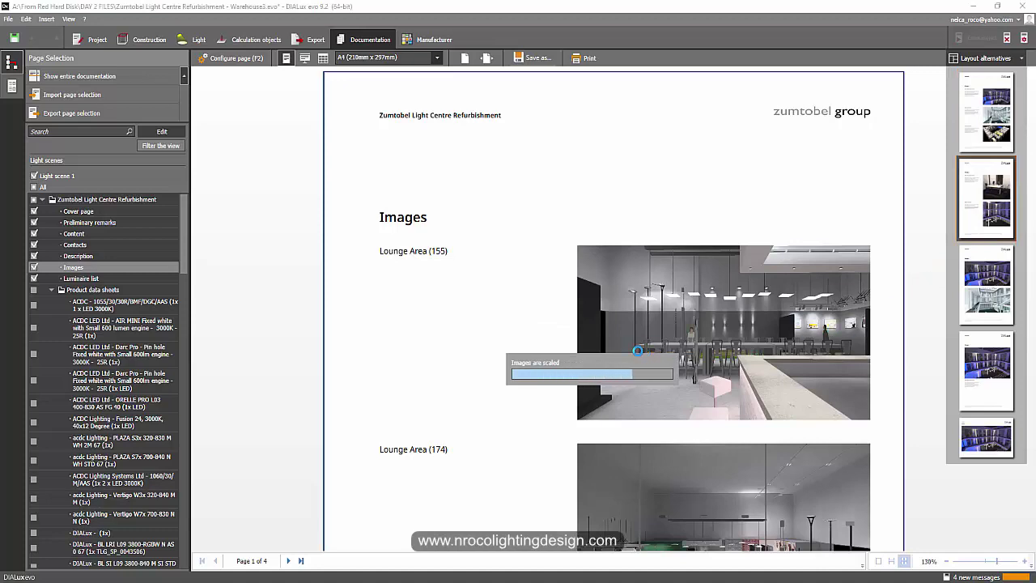
pyautogui.scroll(-3, 709, 353)
pyautogui.scroll(2, 792, 350)
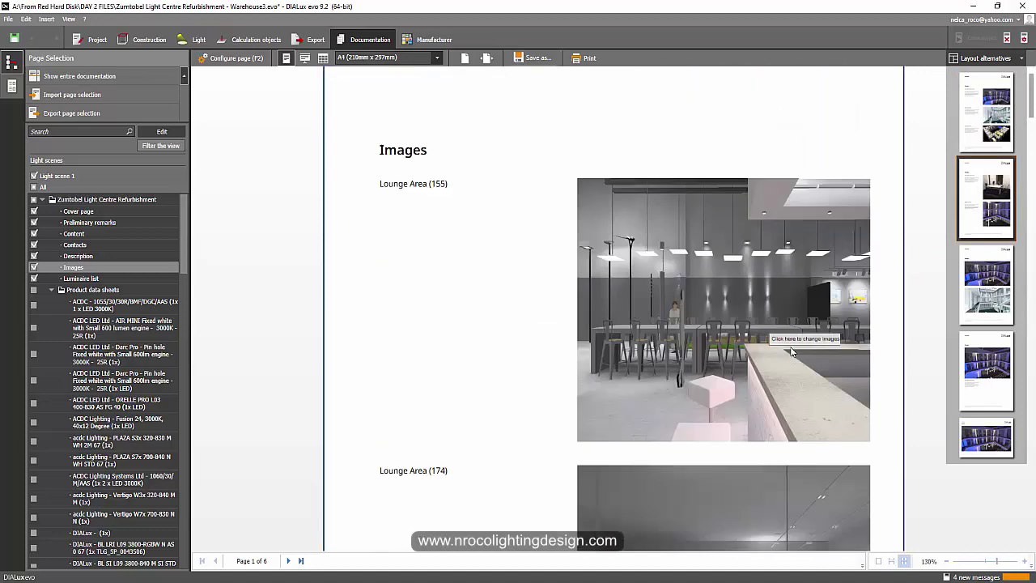
pyautogui.click(985, 285)
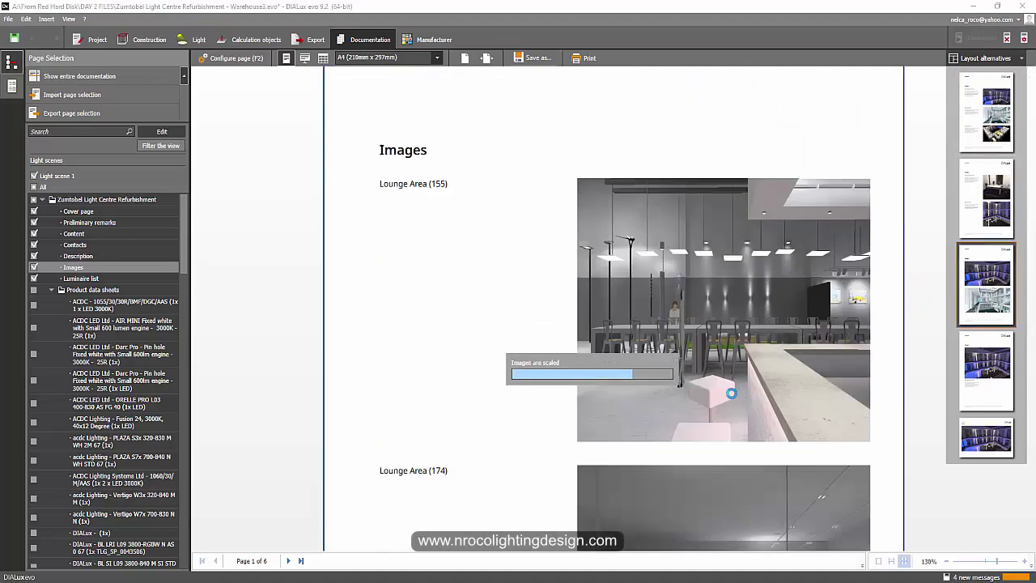
pyautogui.scroll(-5, 716, 419)
pyautogui.scroll(3, 716, 418)
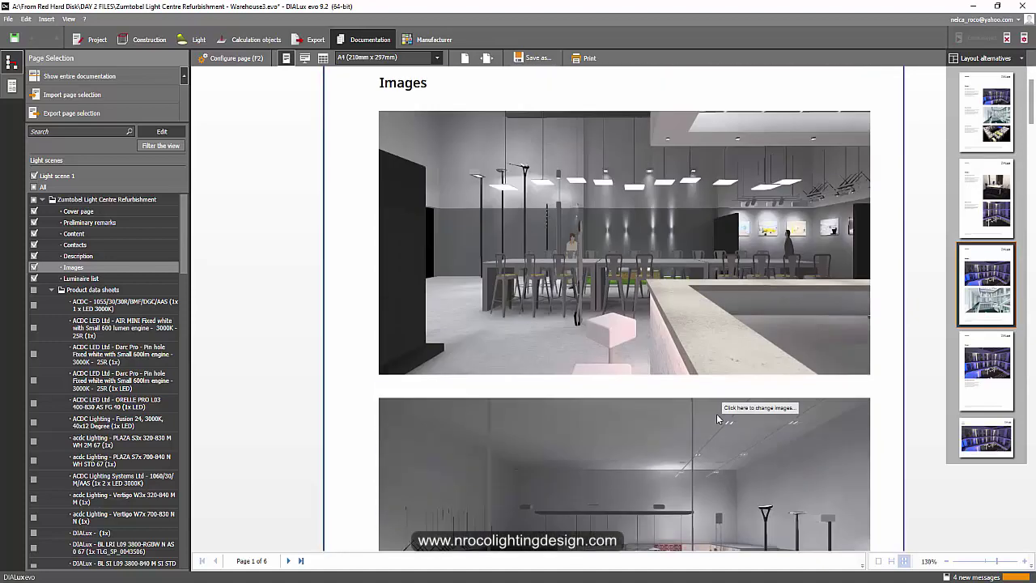
pyautogui.scroll(2, 716, 414)
pyautogui.scroll(-3, 716, 413)
# - Compare the single-image layouts of the Images page and apply the alternative with two full-width images per page
pyautogui.click(985, 371)
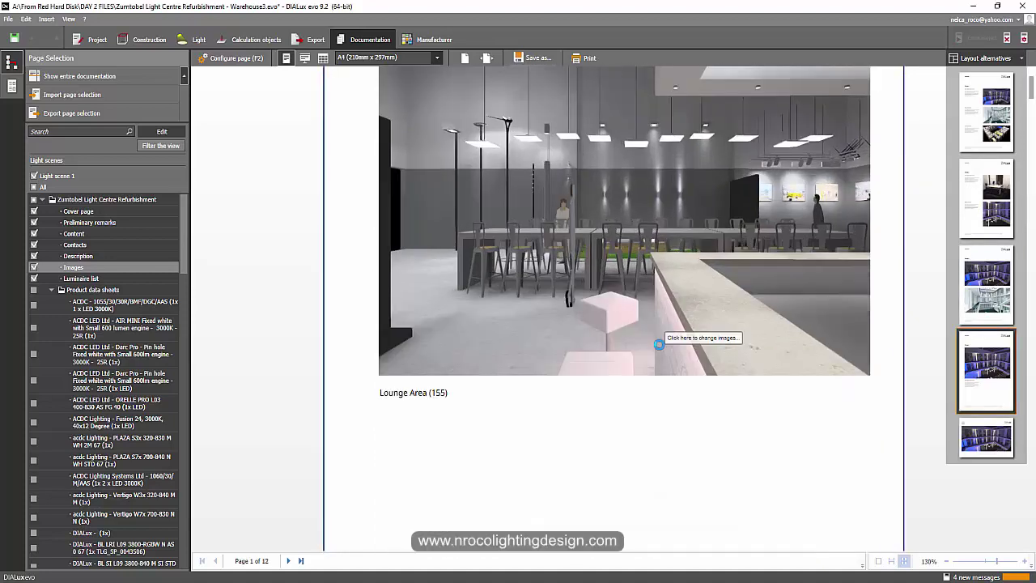
pyautogui.scroll(-3, 660, 346)
pyautogui.click(985, 438)
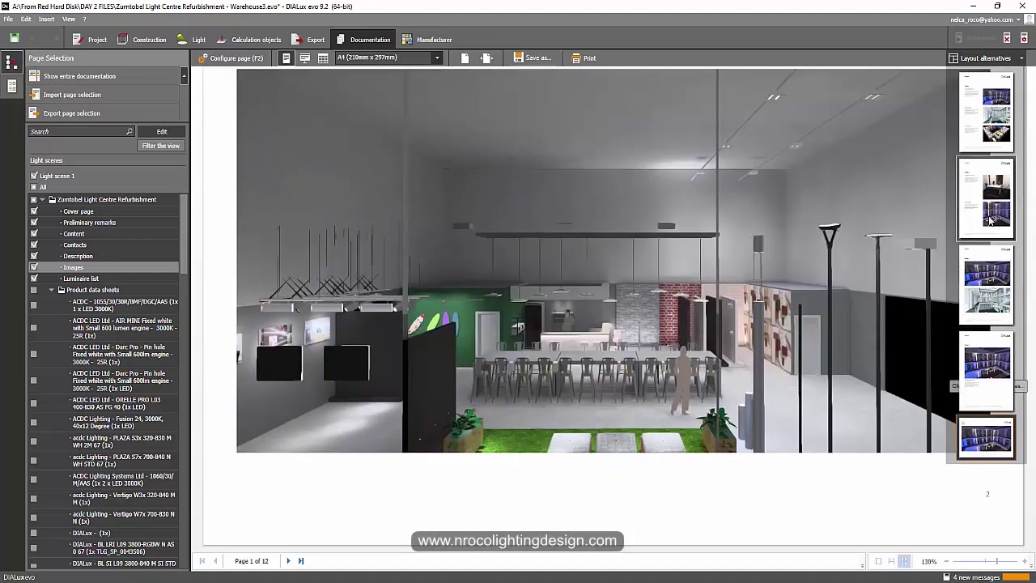
pyautogui.click(986, 283)
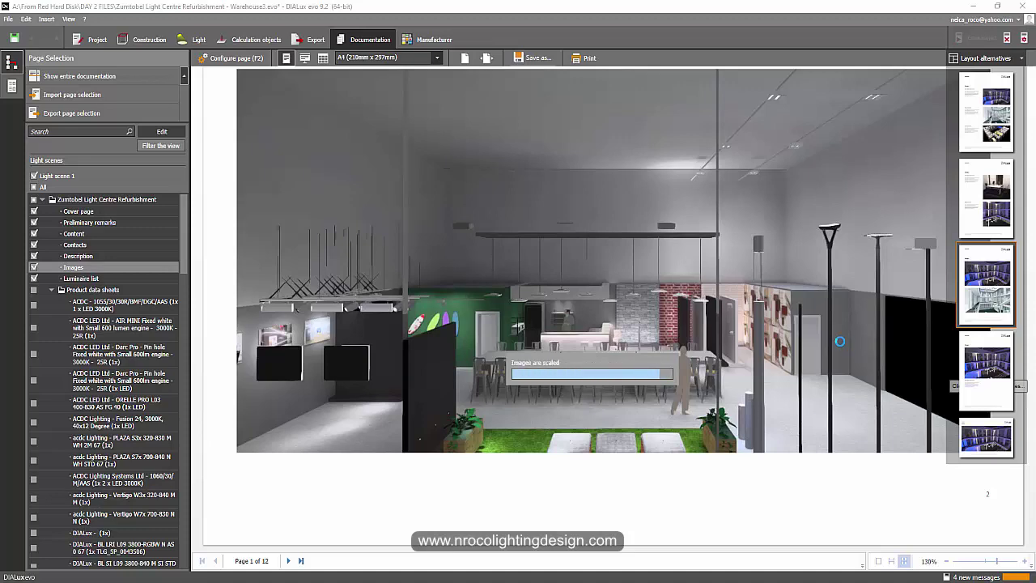
pyautogui.scroll(-5, 840, 347)
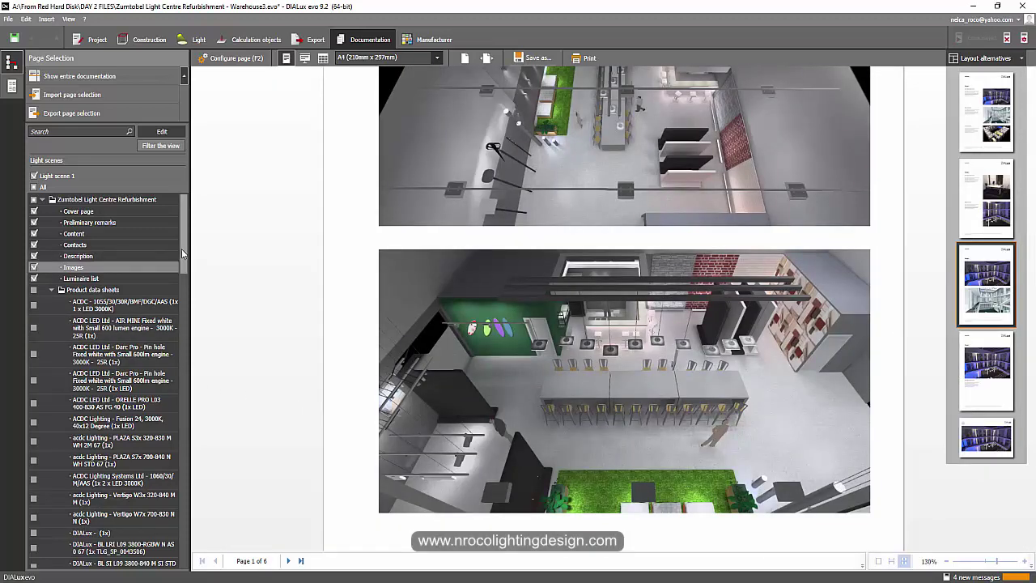
# - Preview the product data sheet of the ACDC 1055/30/30R/BMF/DGC/AAS luminaire
pyautogui.click(173, 244)
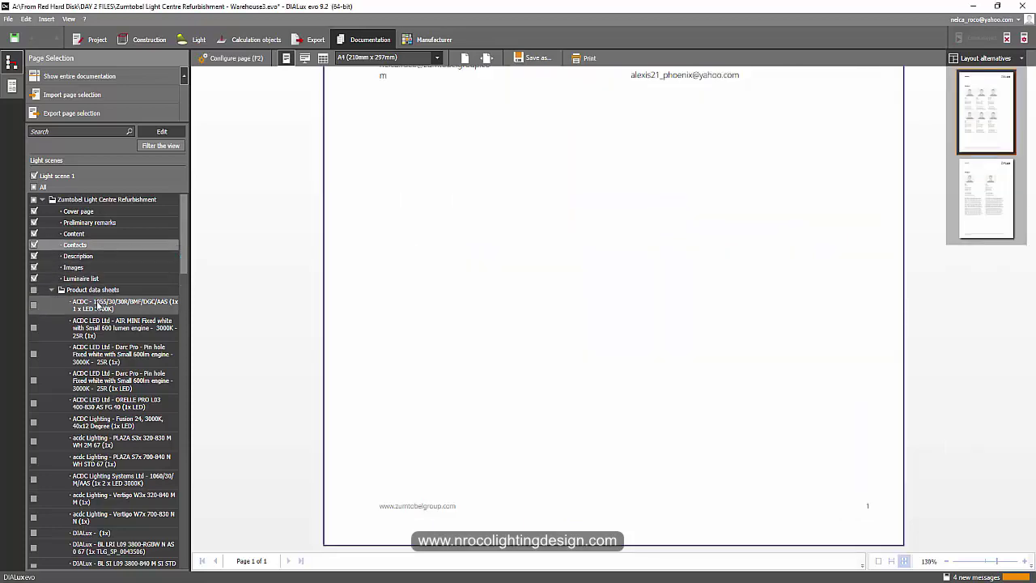
pyautogui.click(98, 305)
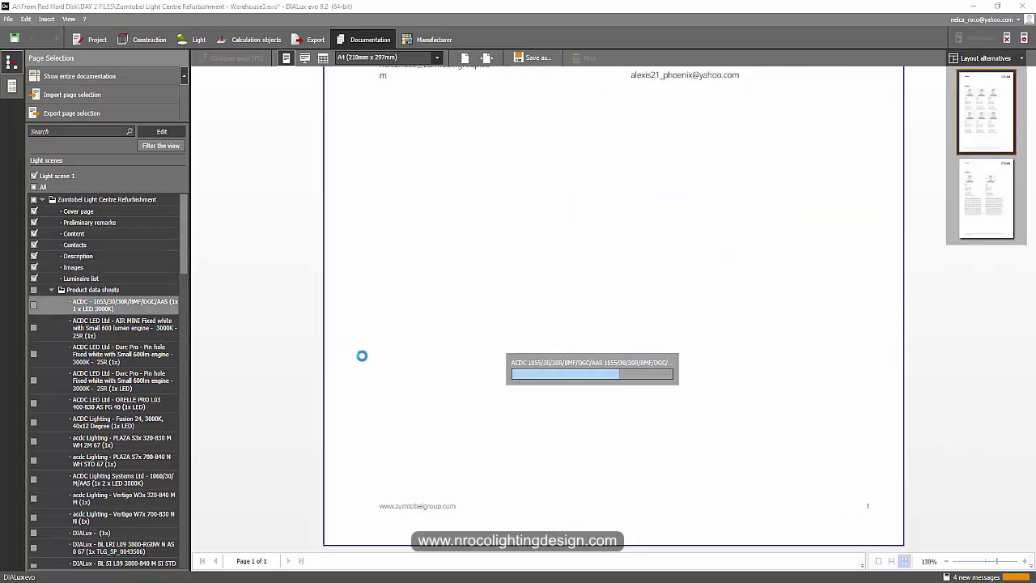
pyautogui.scroll(-1, 501, 327)
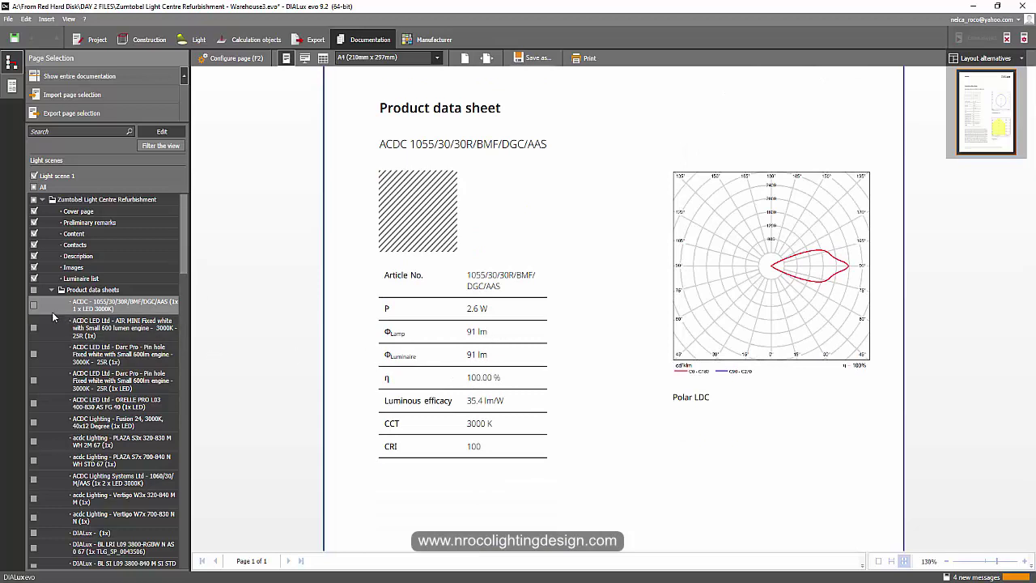
# - Include the product data sheets of Thorn RX 12L35-740, ZUMTOBEL ARC WW 1/28W and SUP2 S 1/LED350-930 in the documentation
pyautogui.scroll(-10, 32, 331)
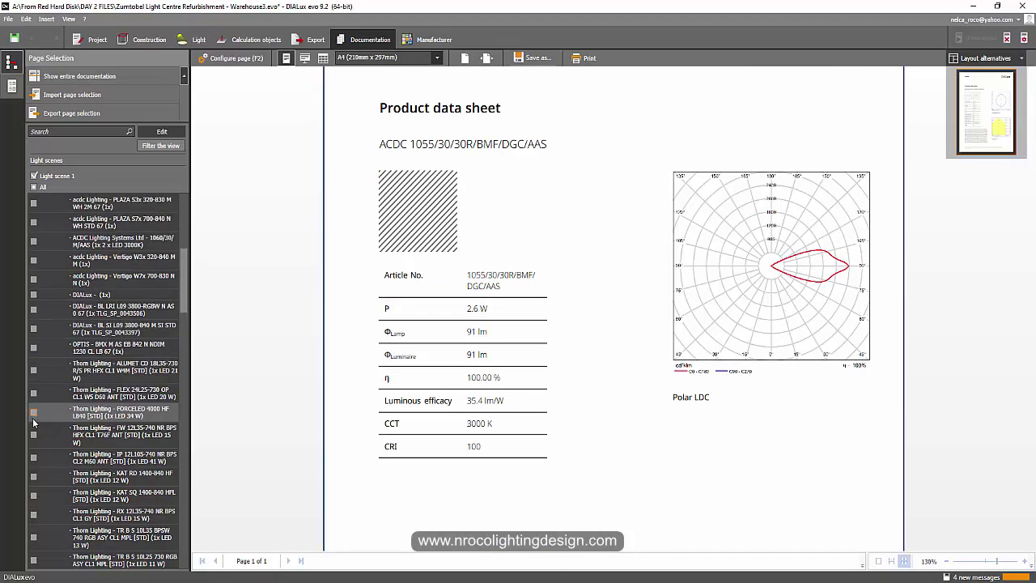
pyautogui.click(34, 410)
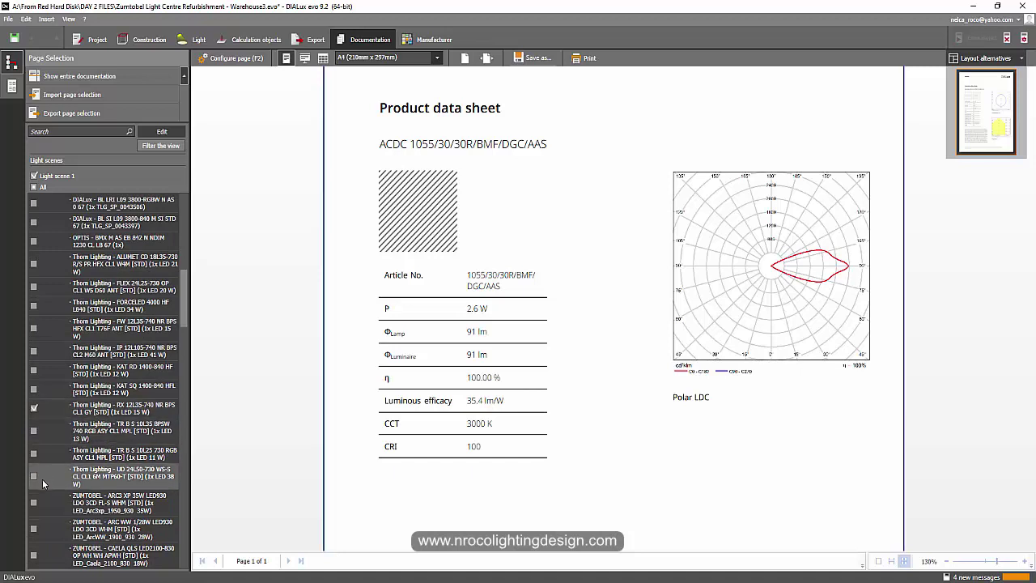
pyautogui.scroll(-1, 40, 477)
pyautogui.click(35, 472)
pyautogui.scroll(-3, 37, 486)
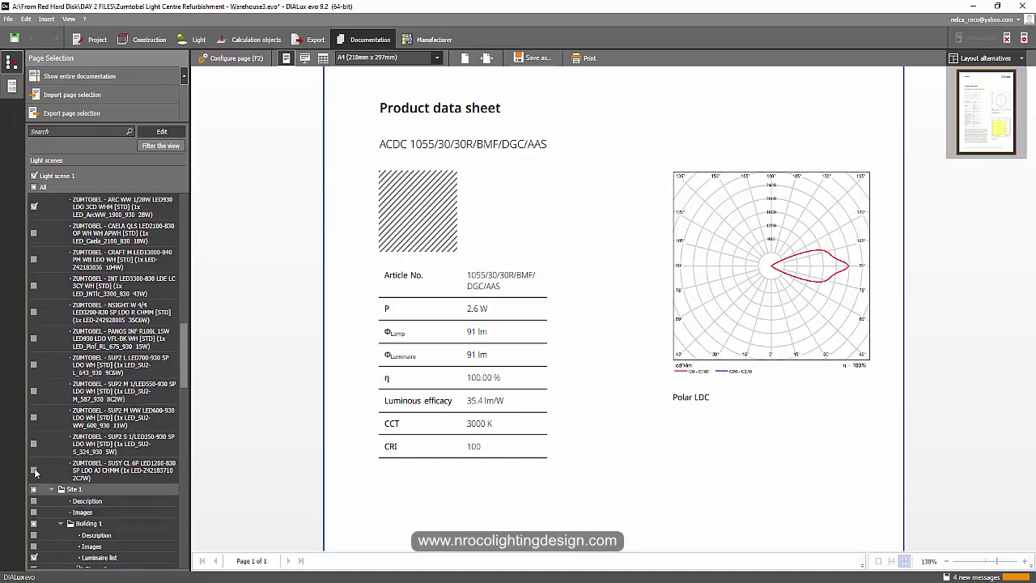
pyautogui.scroll(-6, 35, 458)
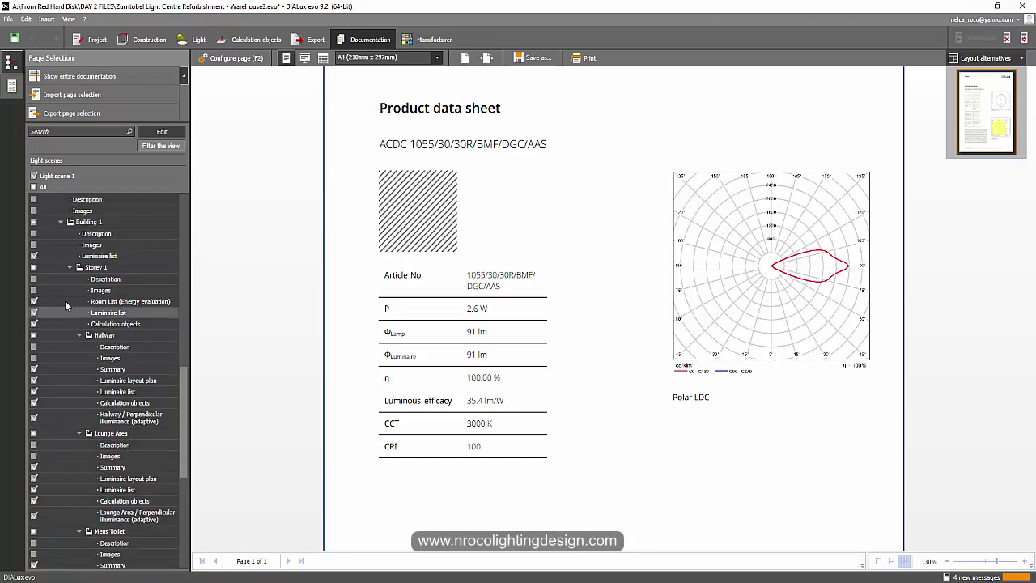
# - Preview Storey 1's luminaire list, exclude that page from the documentation, and preview the storey's calculation objects
pyautogui.scroll(4, 65, 300)
pyautogui.scroll(-1, 66, 347)
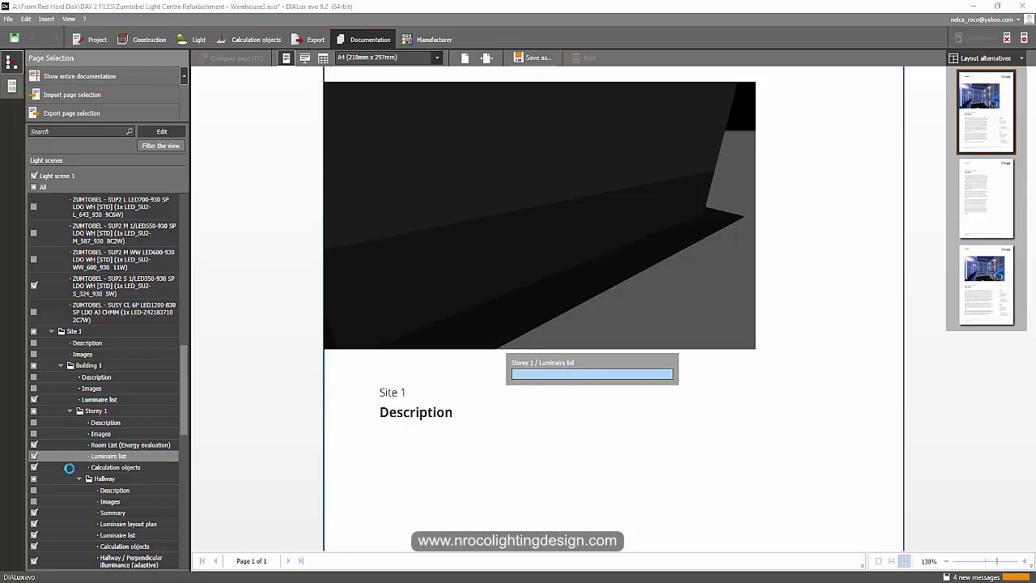
pyautogui.scroll(-15, 455, 414)
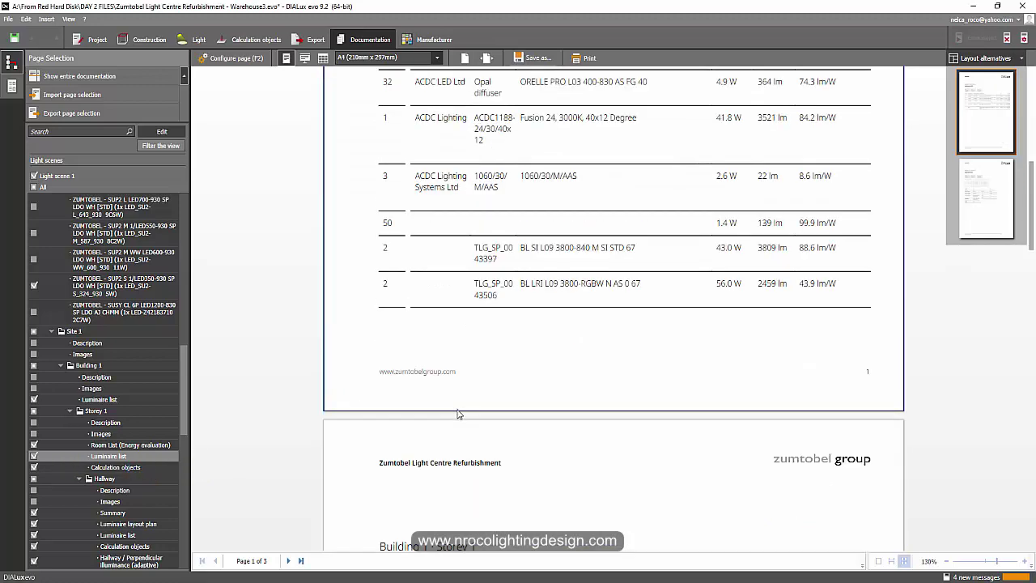
pyautogui.click(116, 467)
pyautogui.scroll(-5, 72, 473)
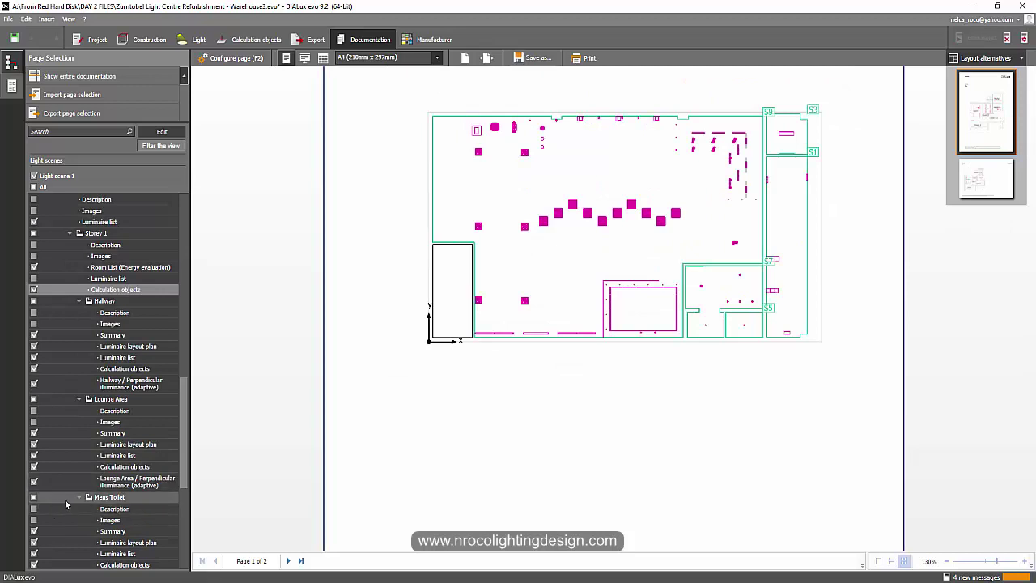
# - Include the Storage Room's Description page in the documentation and preview it
pyautogui.scroll(-3, 92, 503)
pyautogui.scroll(-3, 91, 503)
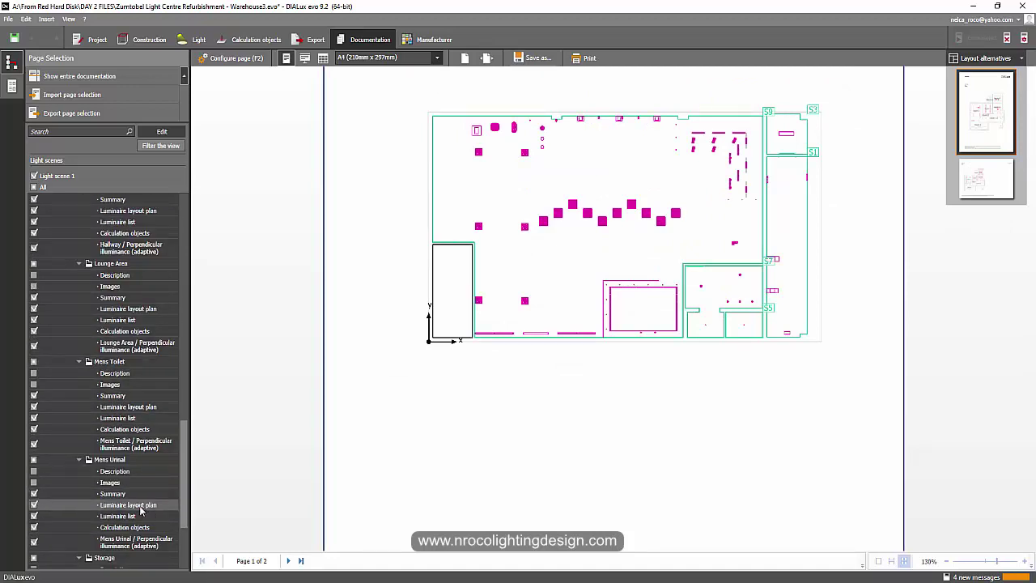
pyautogui.scroll(-6, 140, 508)
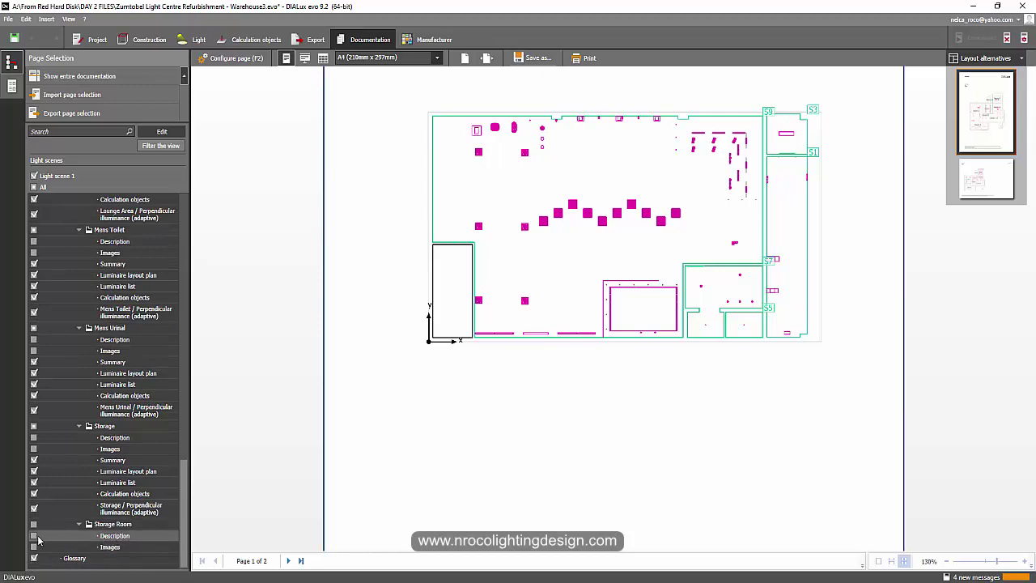
pyautogui.click(111, 536)
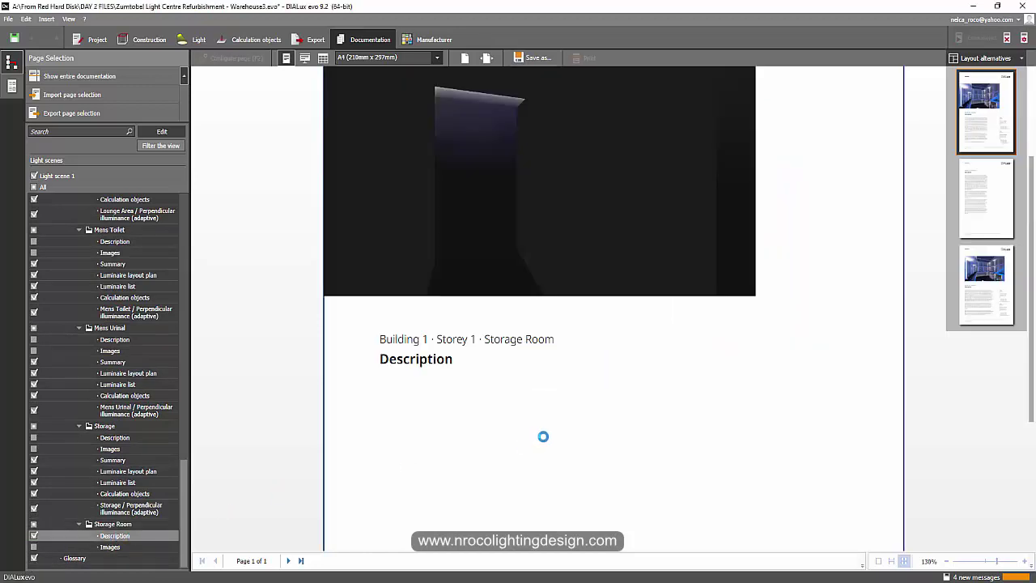
pyautogui.scroll(-5, 420, 445)
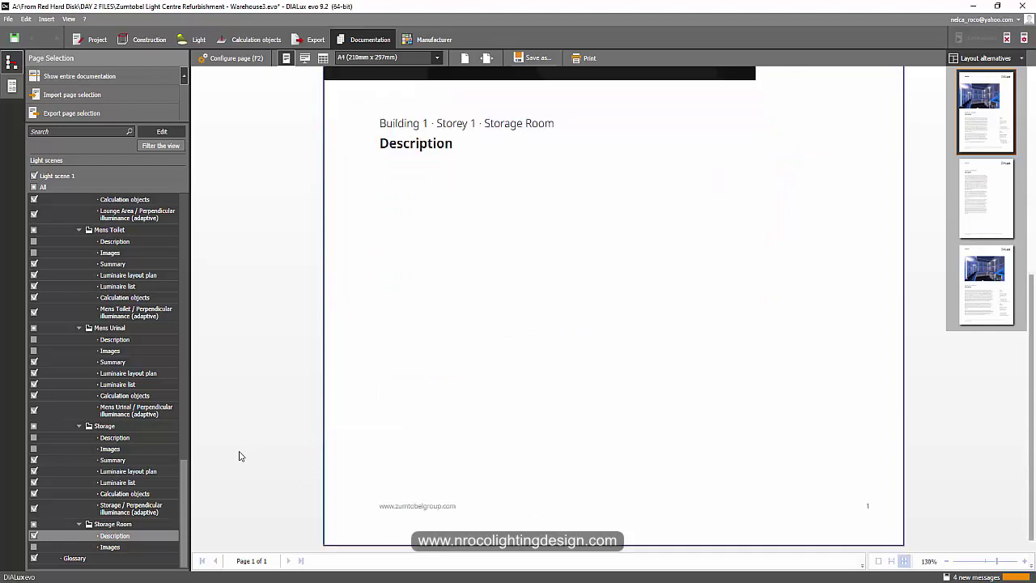
pyautogui.scroll(3, 129, 485)
# - Include the Site 1 Description page in the documentation and preview it
pyautogui.scroll(5, 308, 380)
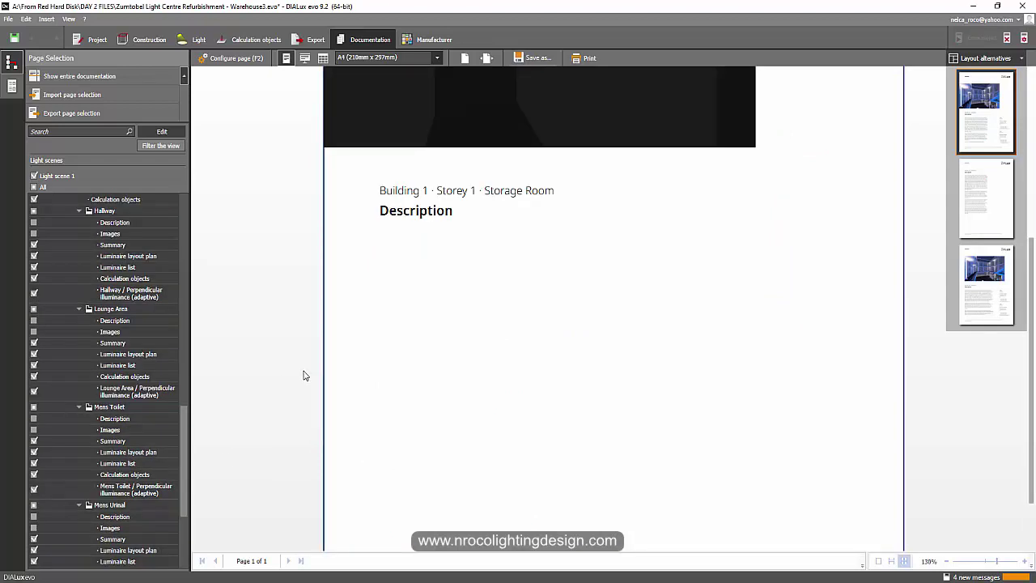
pyautogui.scroll(10, 114, 364)
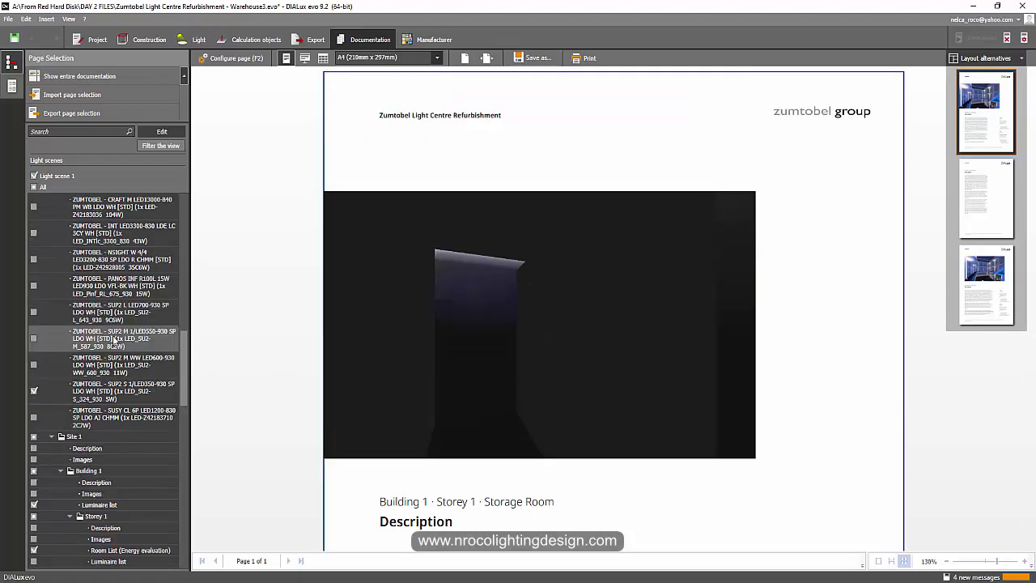
pyautogui.scroll(-5, 110, 348)
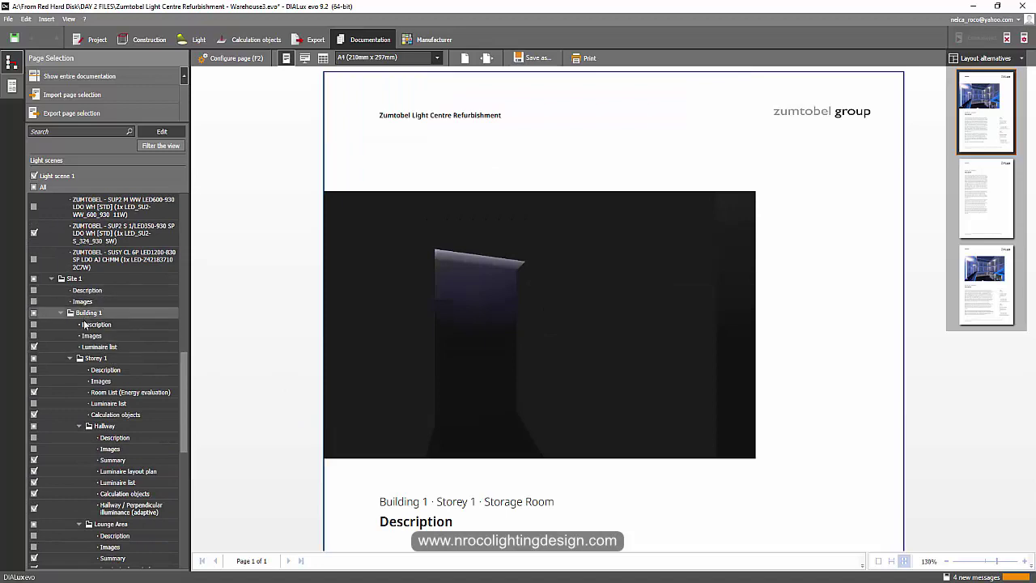
pyautogui.scroll(3, 111, 339)
pyautogui.scroll(-5, 112, 339)
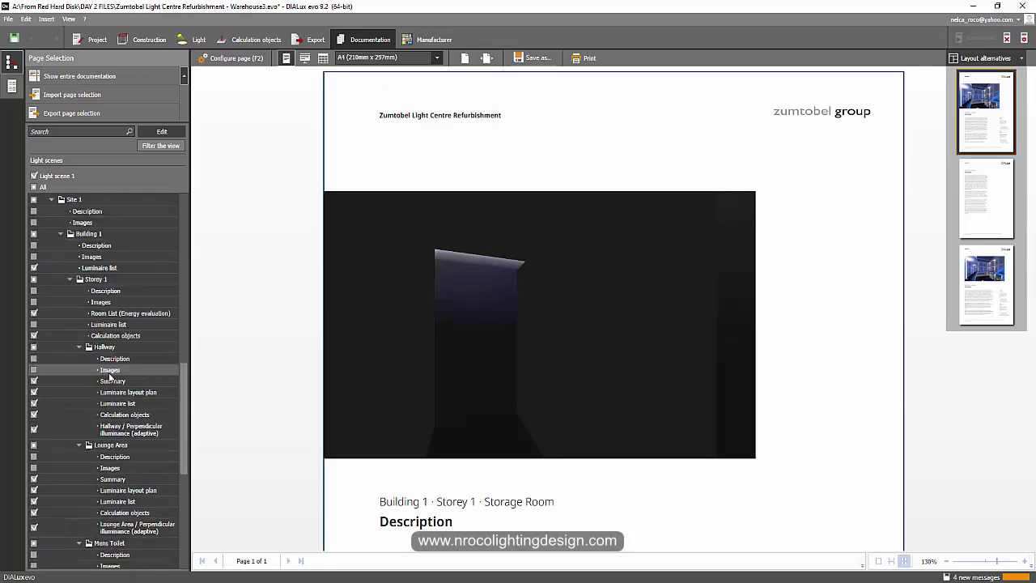
pyautogui.scroll(2, 50, 283)
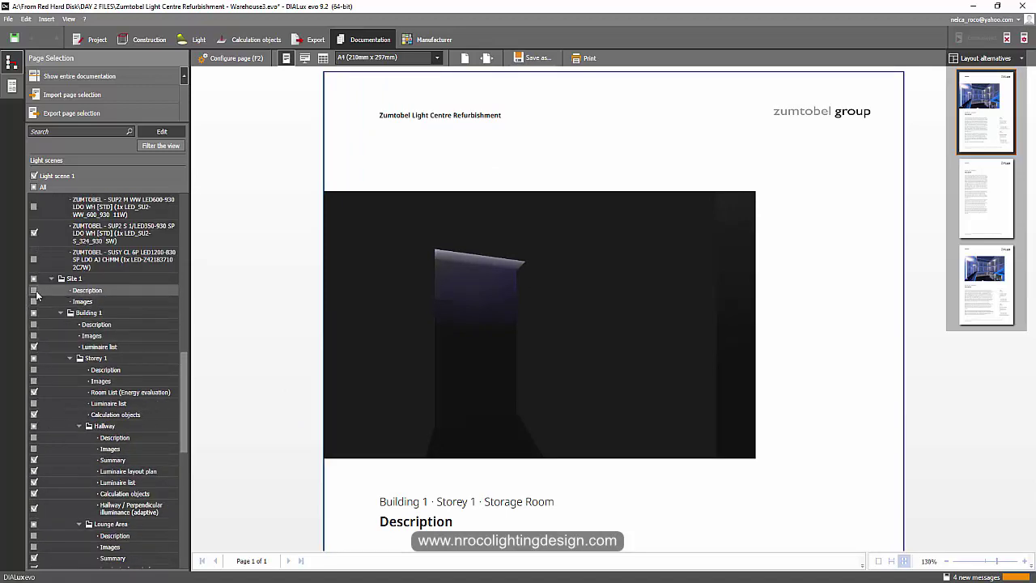
pyautogui.click(105, 292)
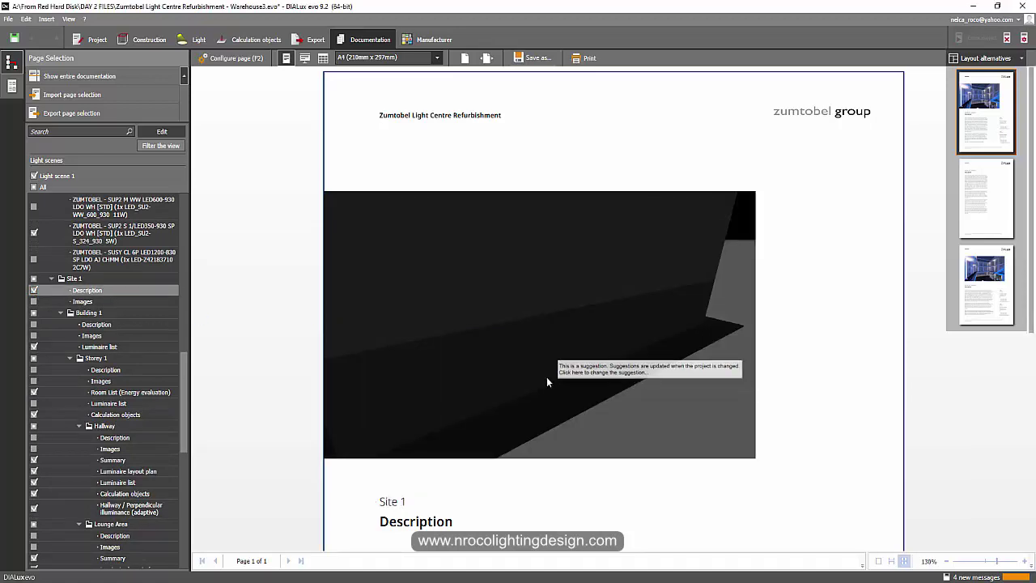
# - Replace the suggested image on the Site 1 Description page with the catalogue's Lounge Area picture of the long table and chairs
pyautogui.click(529, 344)
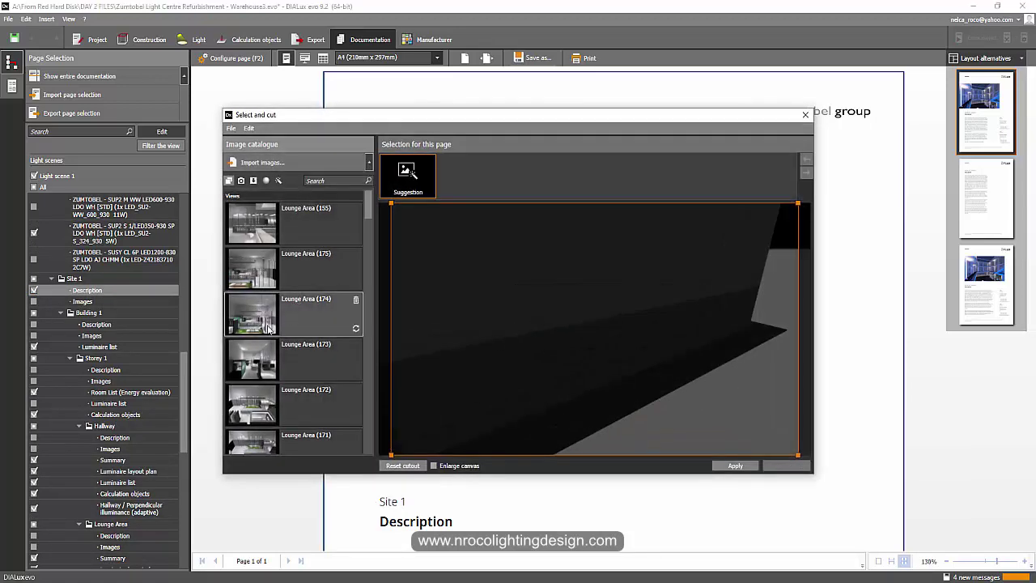
pyautogui.scroll(-3, 315, 291)
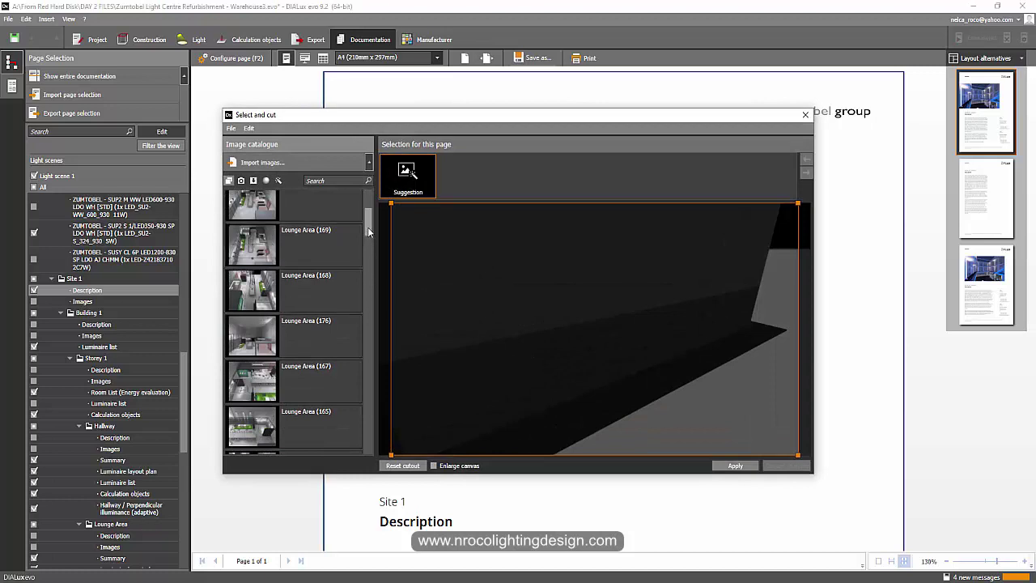
pyautogui.moveTo(367, 226); pyautogui.dragTo(372, 437)
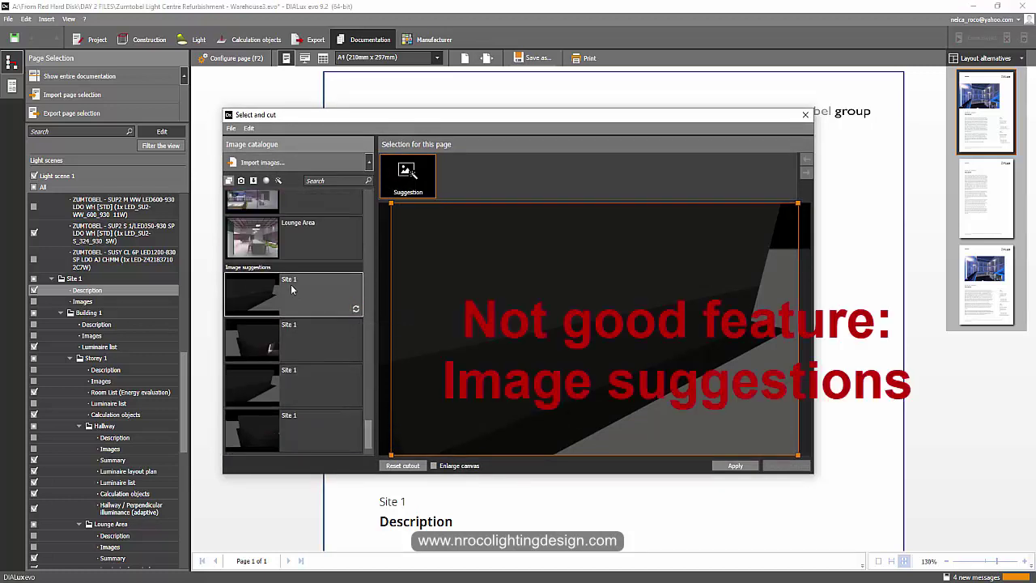
pyautogui.scroll(1, 258, 316)
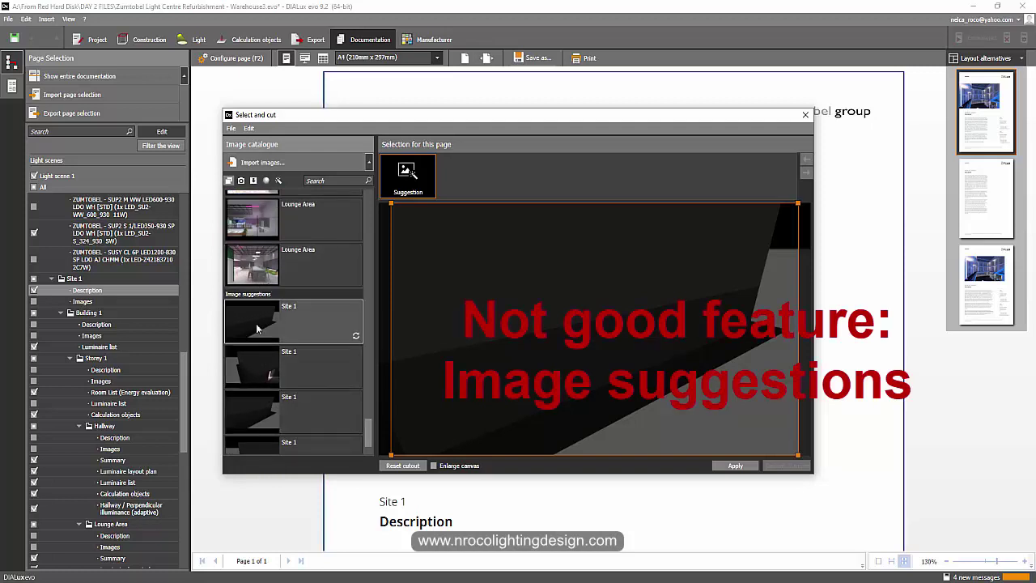
pyautogui.scroll(1, 258, 328)
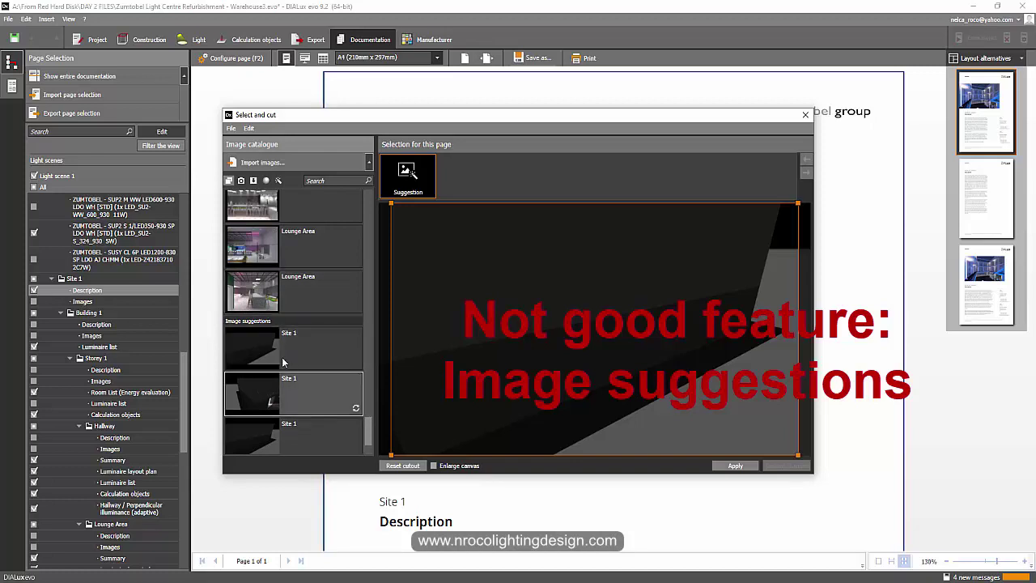
pyautogui.scroll(2, 270, 337)
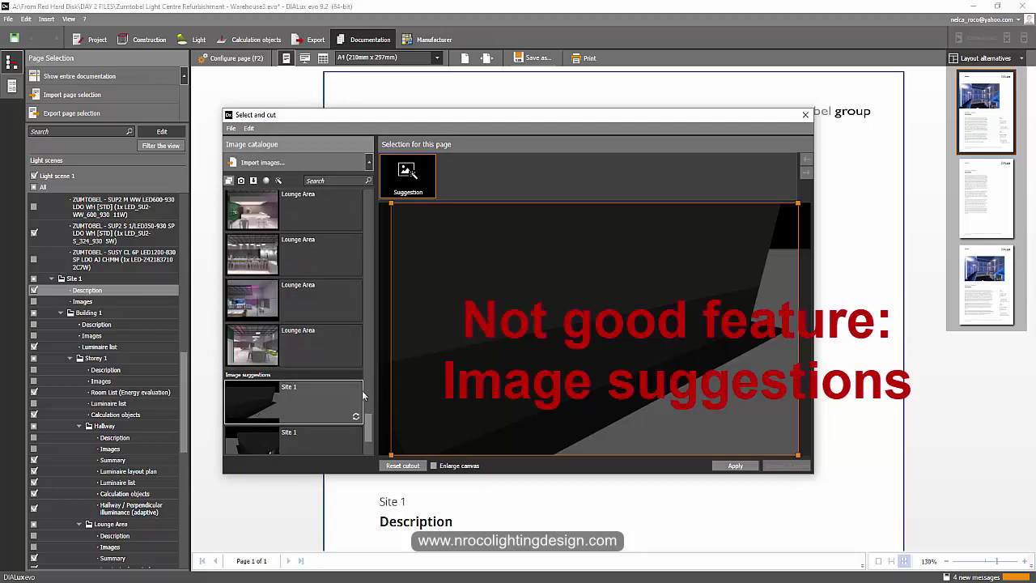
pyautogui.click(354, 269)
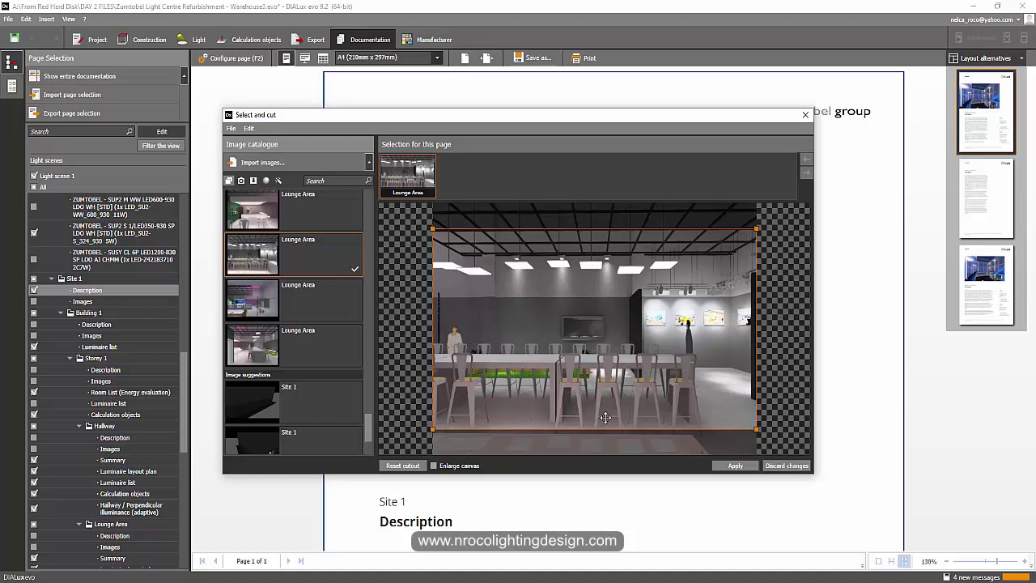
pyautogui.click(735, 465)
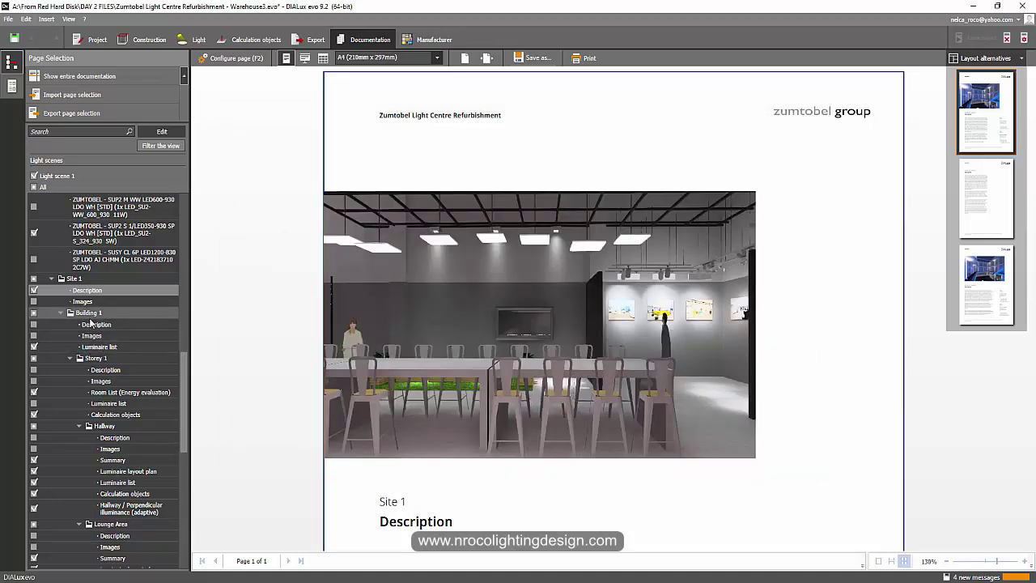
# - Preview Storey 1's Room List (Energy evaluation) and examine the Hallway Summary with its results and luminaire list
pyautogui.click(121, 392)
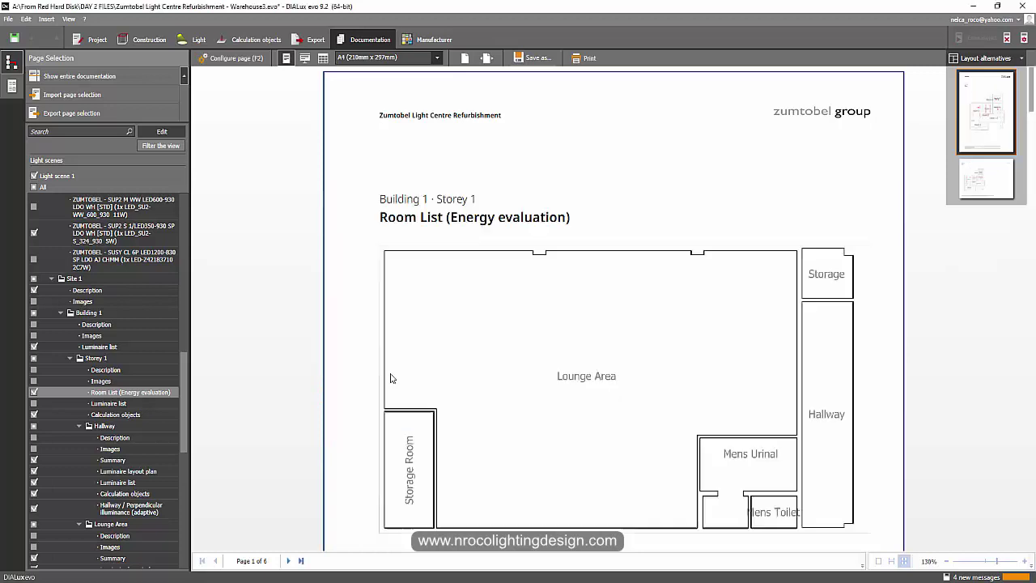
pyautogui.scroll(-1, 386, 381)
pyautogui.scroll(-1, 154, 437)
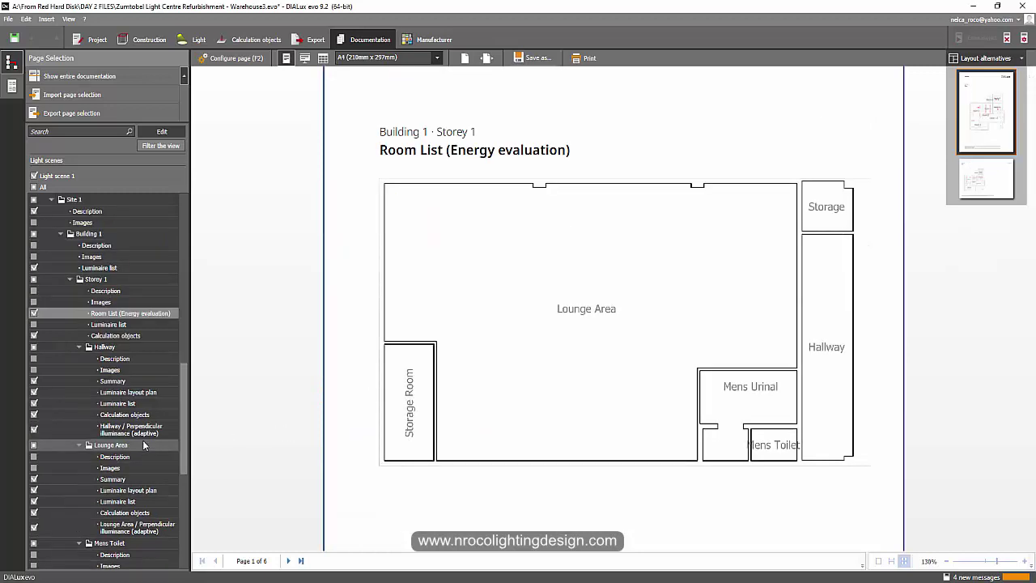
pyautogui.click(132, 381)
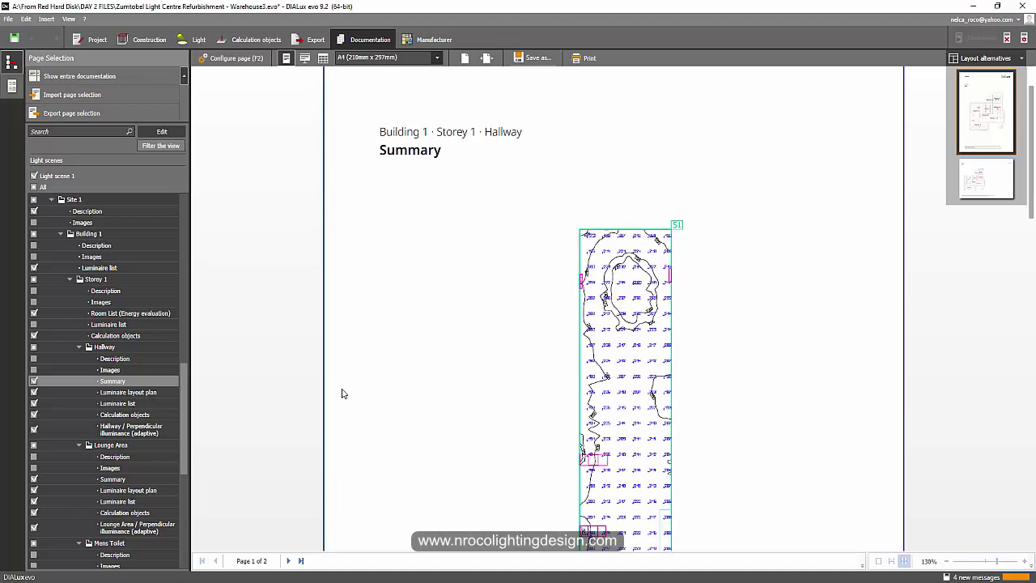
pyautogui.scroll(-10, 463, 392)
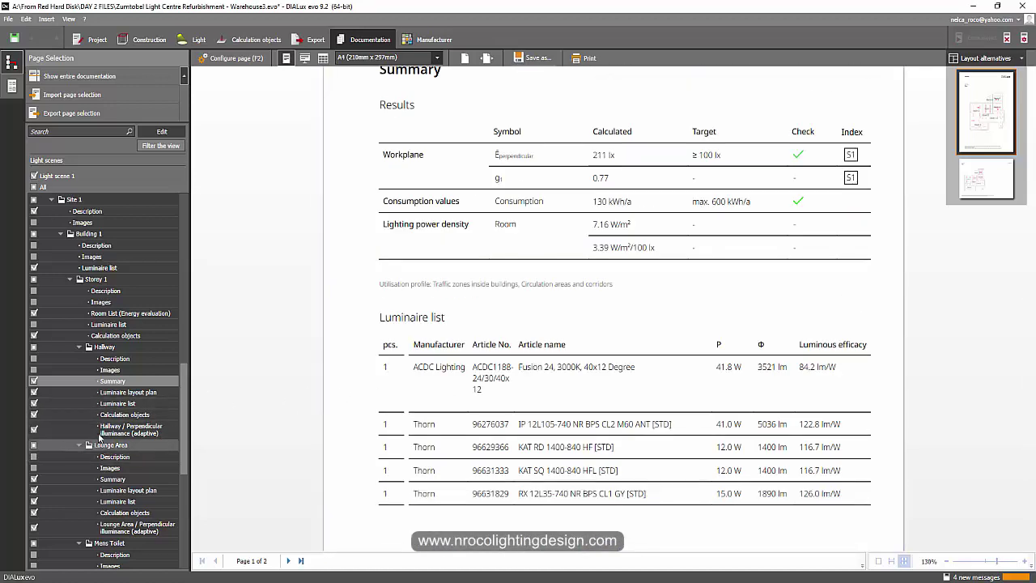
# - Include the Hallway's Images page in the documentation and open the image selection for its placeholder
pyautogui.click(111, 373)
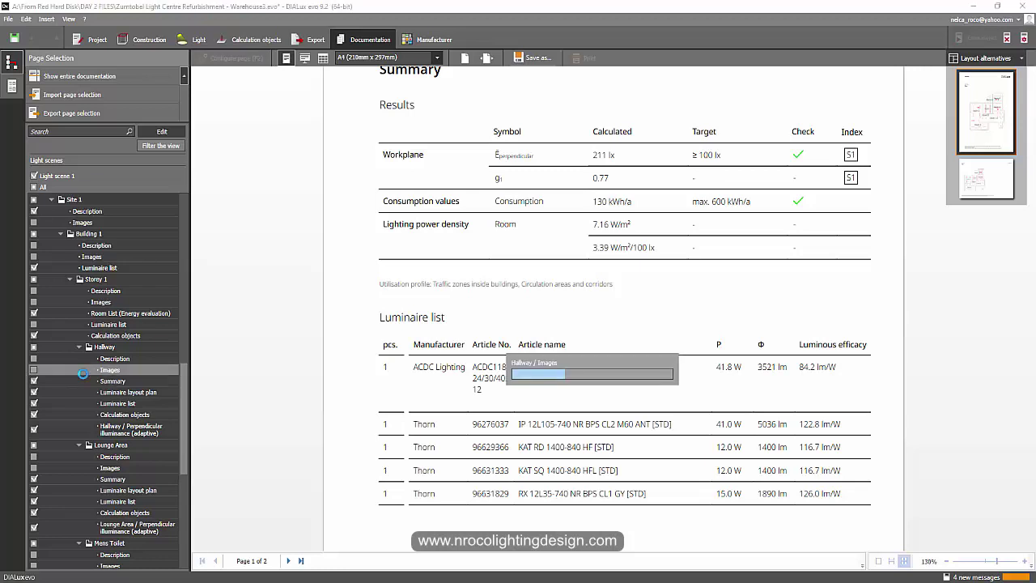
pyautogui.click(33, 370)
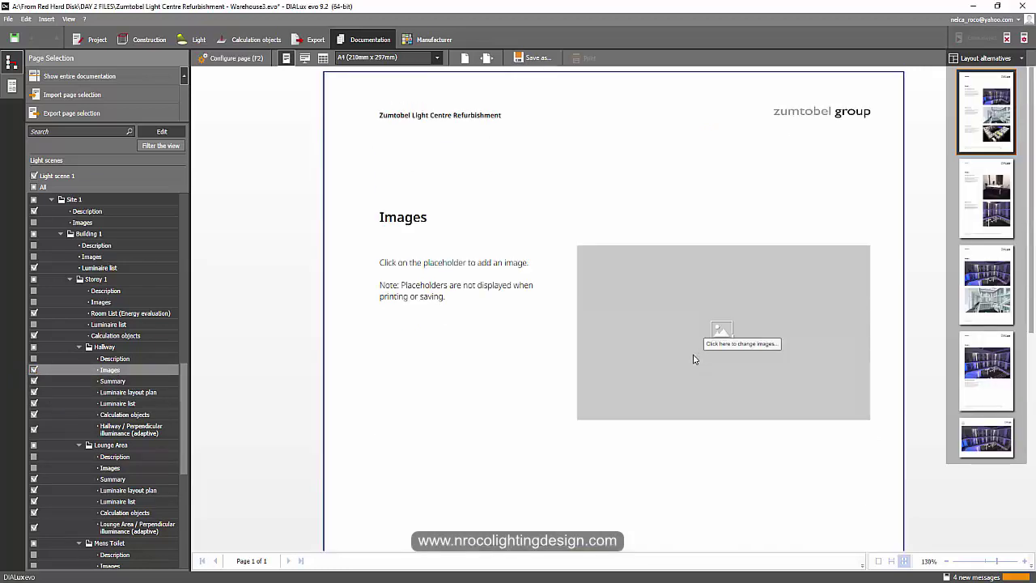
pyautogui.click(666, 362)
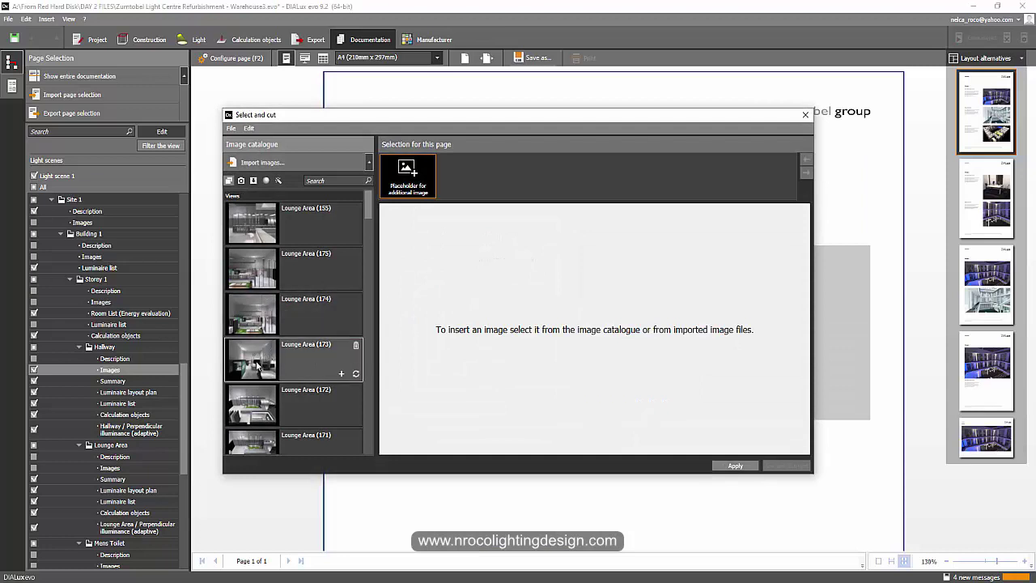
# - Add the catalogue picture of the man by the black partition, Lounge Area (9) and the suggested Hallway image to the Hallway page's selection
pyautogui.moveTo(369, 209); pyautogui.dragTo(384, 349)
pyautogui.click(342, 278)
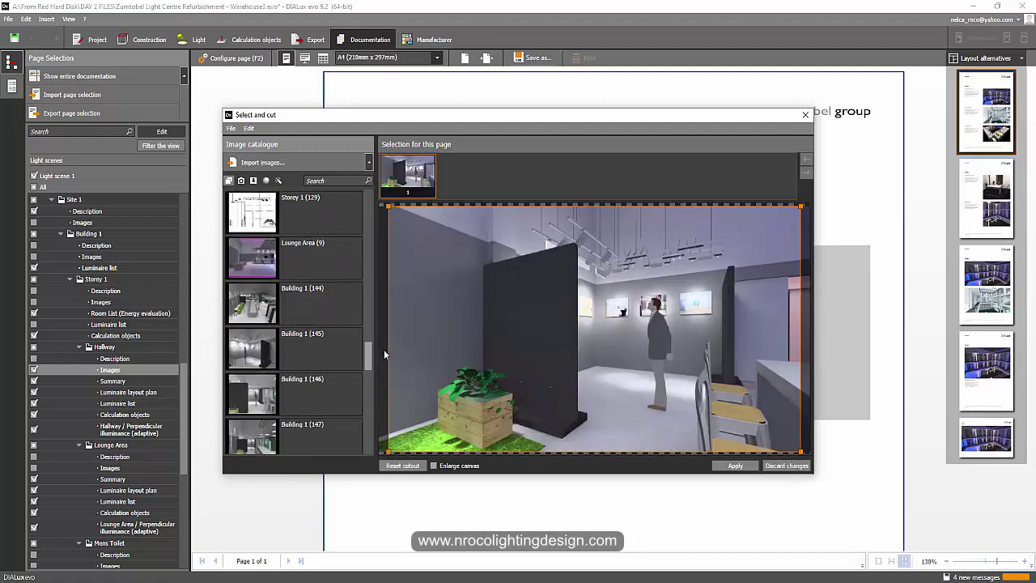
pyautogui.click(341, 272)
pyautogui.moveTo(369, 354); pyautogui.dragTo(380, 451)
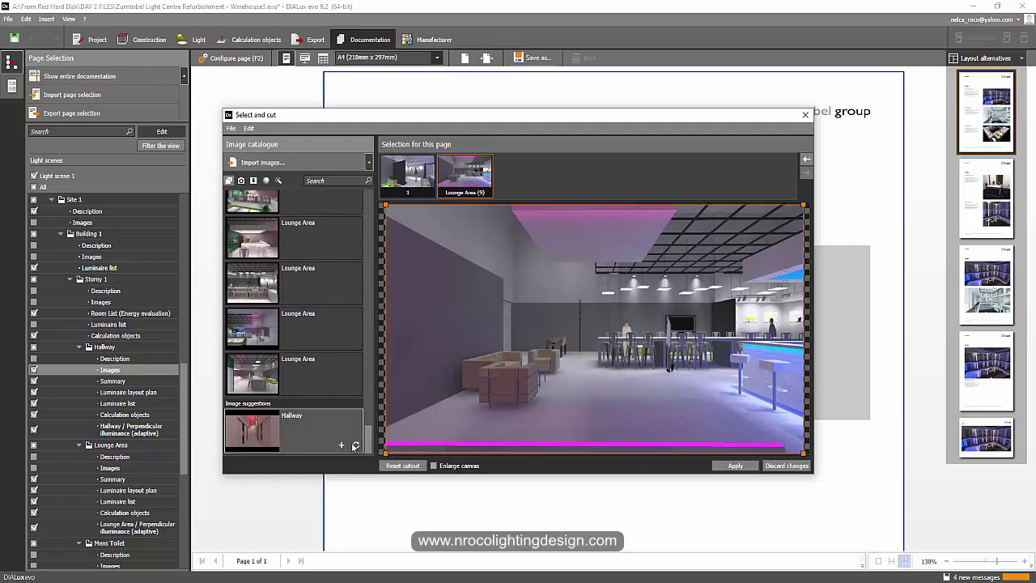
pyautogui.click(341, 446)
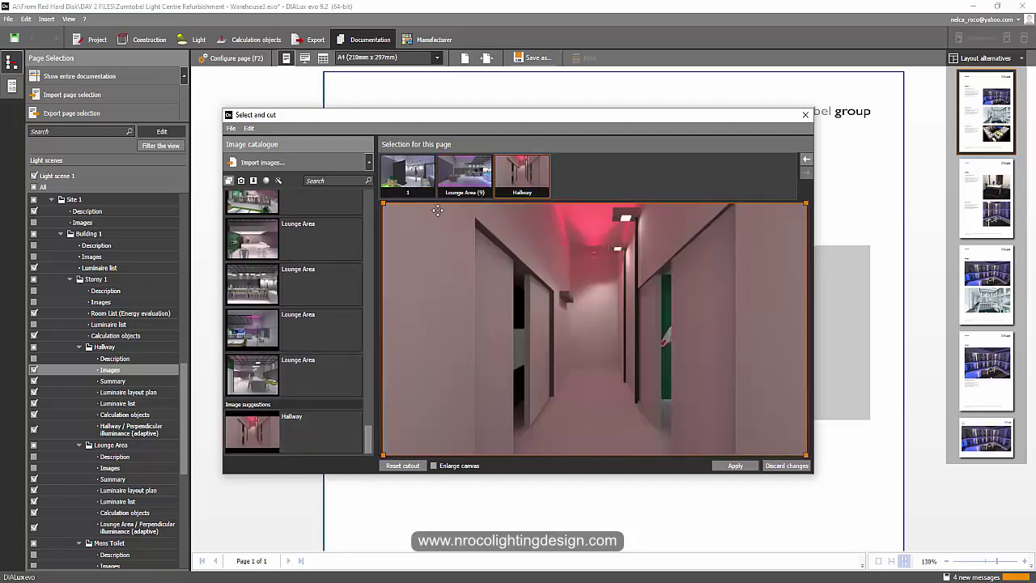
# - Remove the picture of the man by the black partition from the selection, apply the remaining images and review the Hallway Images page
pyautogui.moveTo(417, 185)
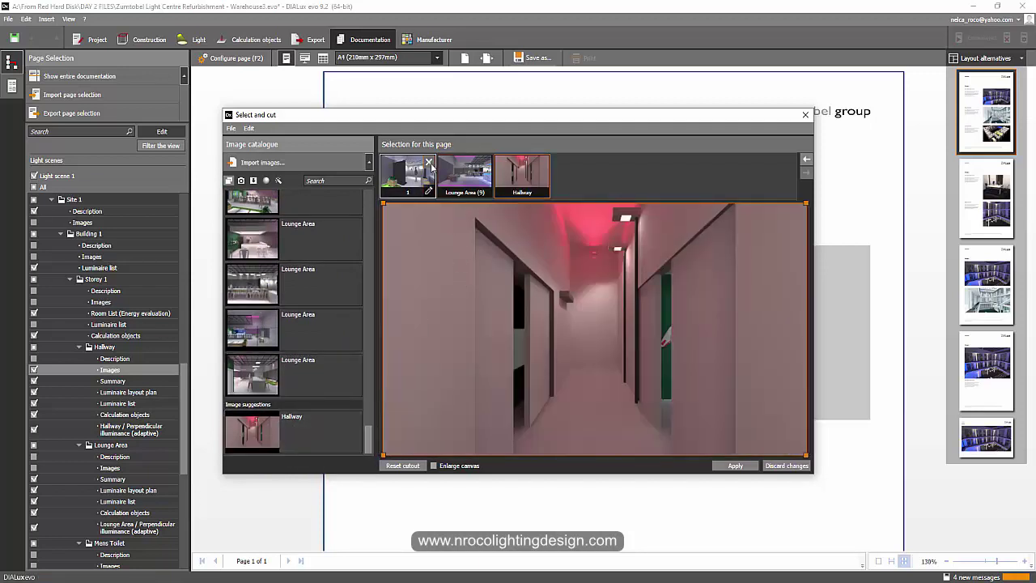
pyautogui.click(428, 163)
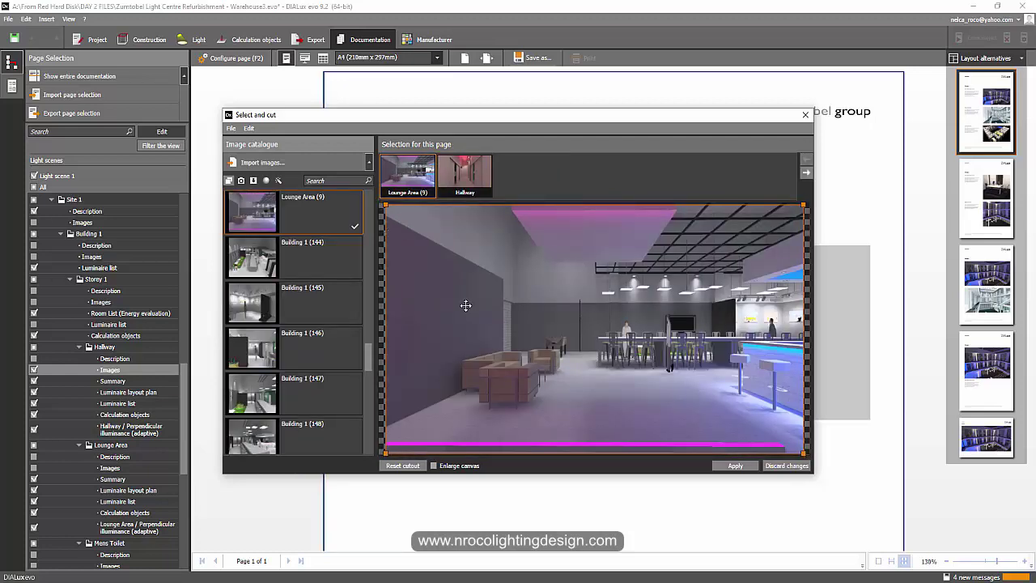
pyautogui.click(734, 465)
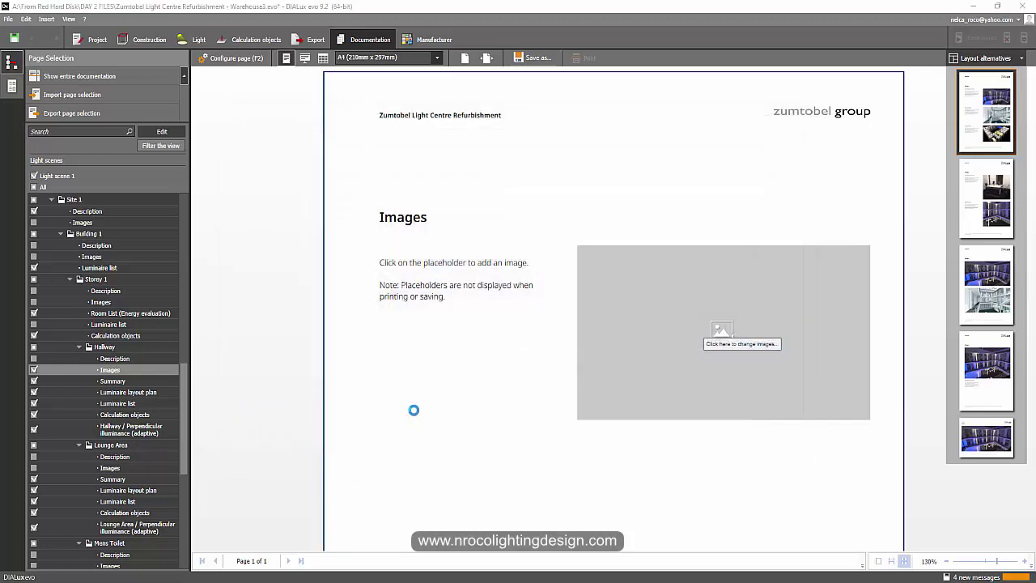
pyautogui.scroll(-5, 679, 409)
pyautogui.scroll(3, 731, 397)
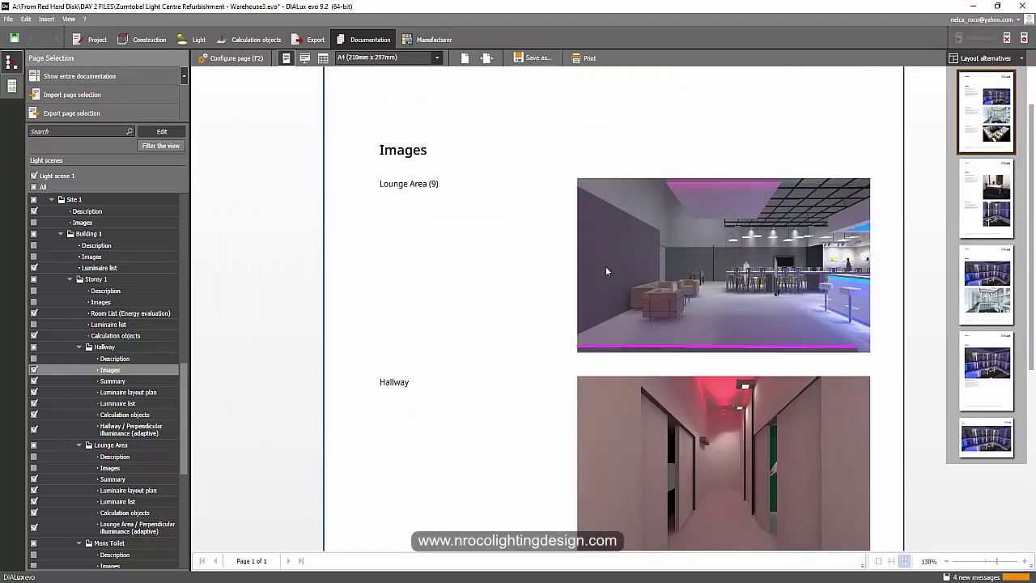
pyautogui.scroll(-2, 754, 332)
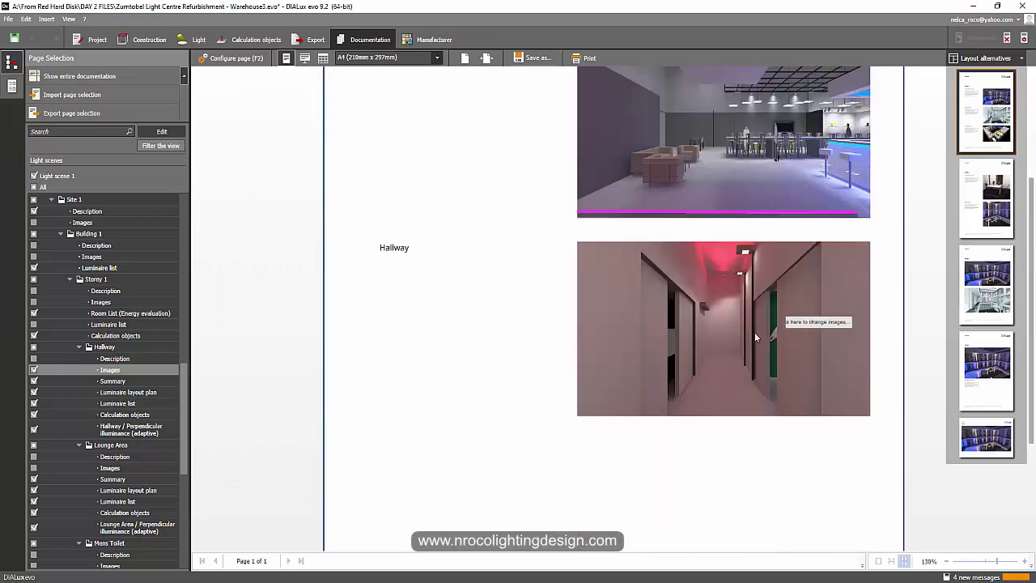
pyautogui.scroll(2, 545, 336)
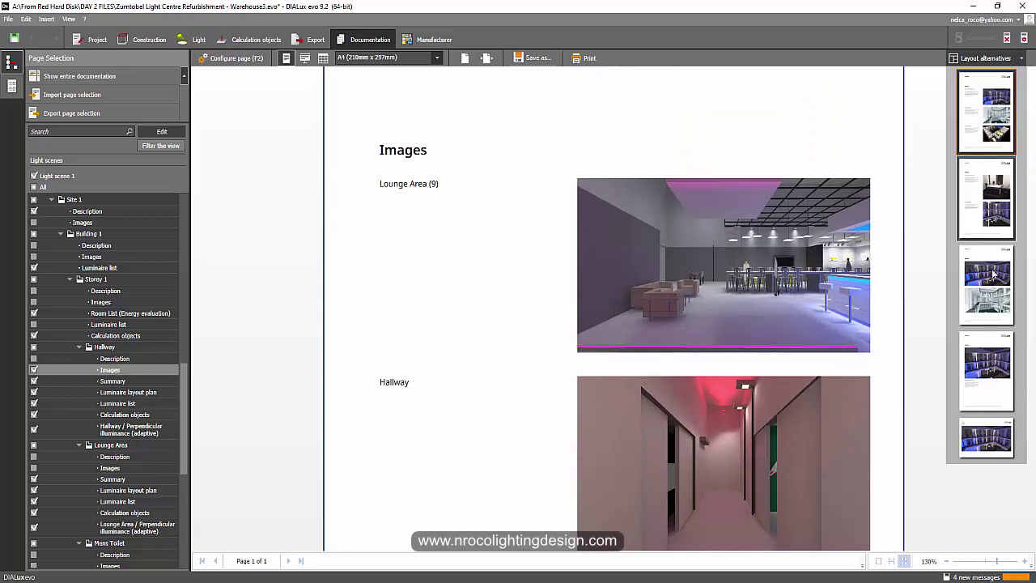
# - Try the second layout alternative with two larger images on the Hallway Images page and restore the first, three-image layout
pyautogui.click(981, 205)
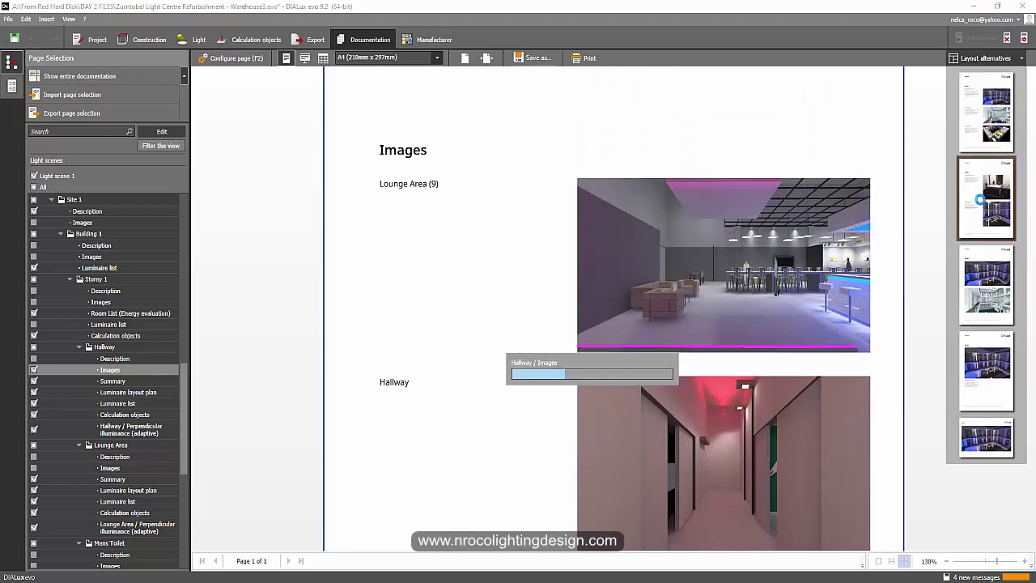
pyautogui.scroll(-4, 728, 344)
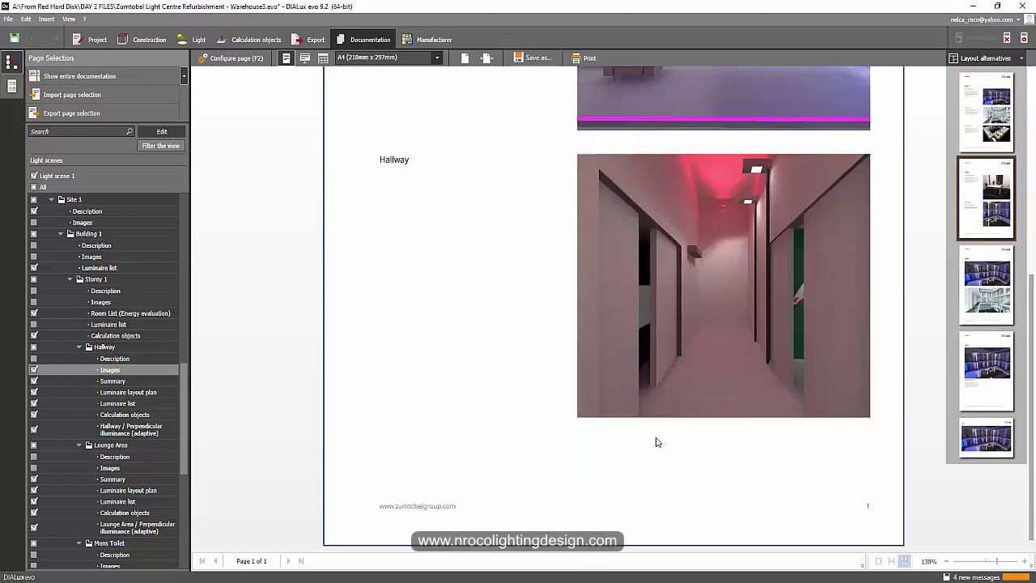
pyautogui.scroll(2, 655, 437)
pyautogui.scroll(2, 801, 454)
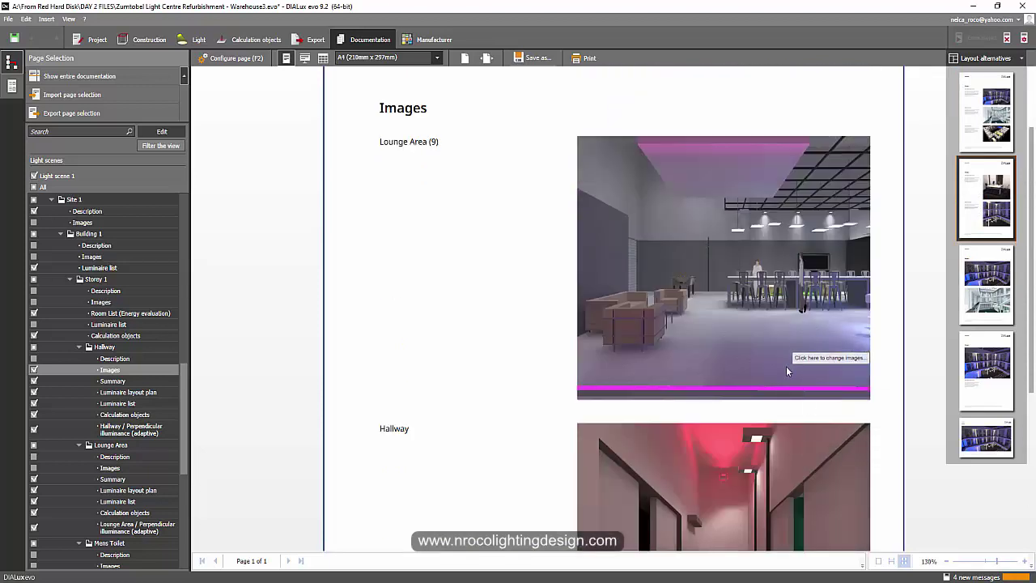
pyautogui.scroll(-4, 780, 455)
pyautogui.click(984, 111)
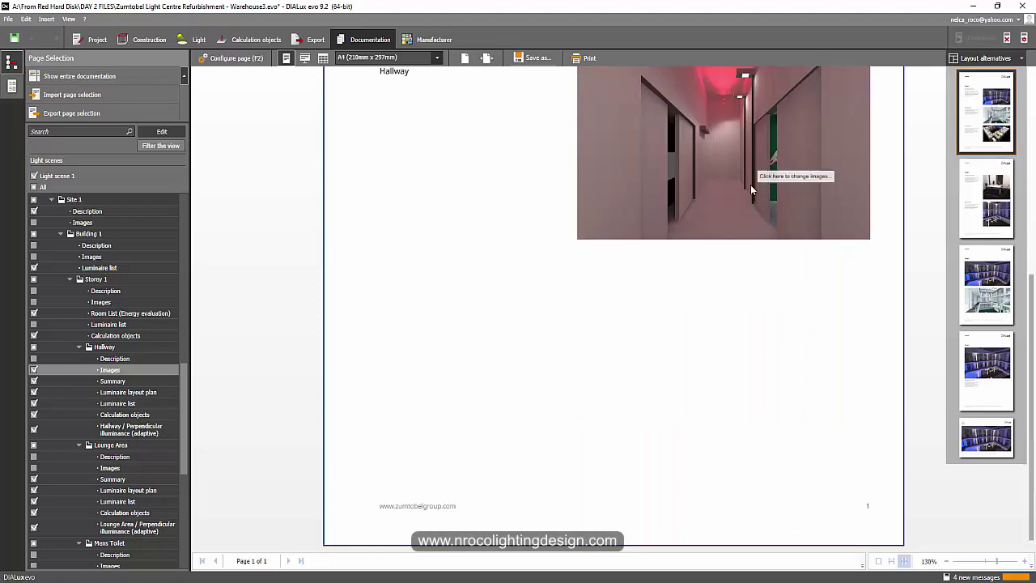
# - Add Lounge Area (183) as the third picture on the Hallway Images page and review the page
pyautogui.scroll(2, 757, 243)
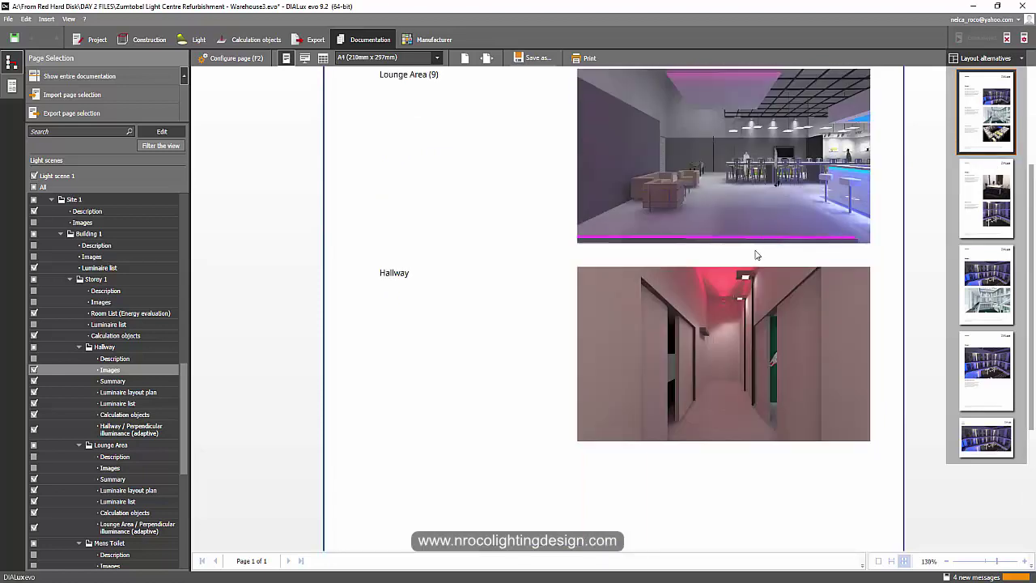
pyautogui.doubleClick(665, 346)
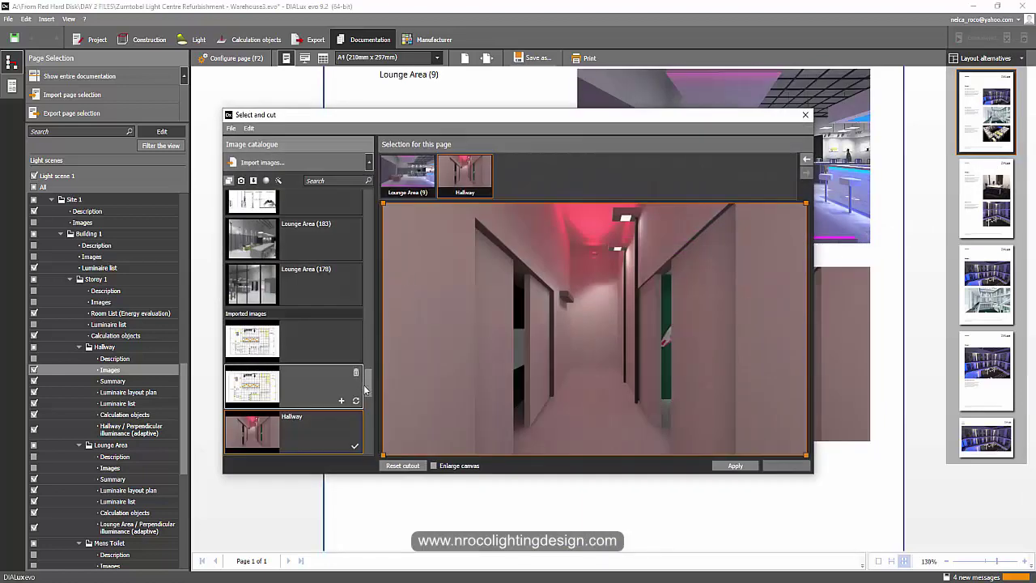
pyautogui.scroll(1, 369, 380)
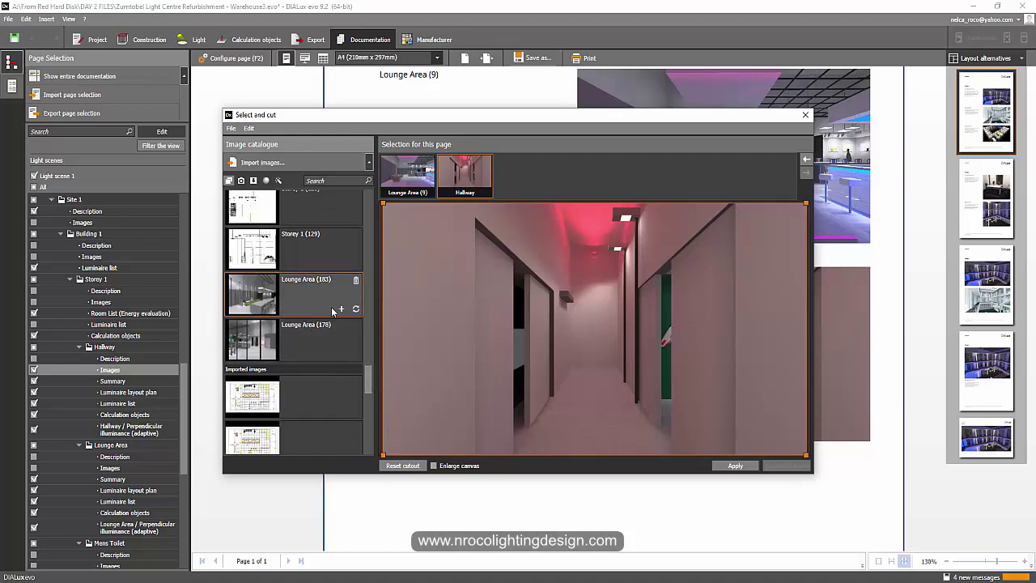
pyautogui.click(342, 309)
pyautogui.click(734, 466)
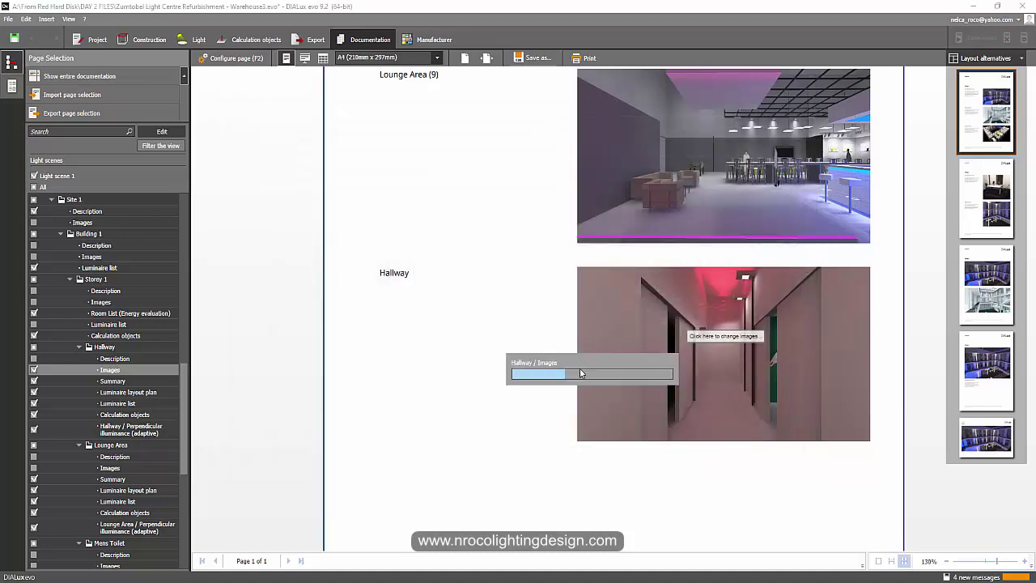
pyautogui.scroll(-1, 595, 376)
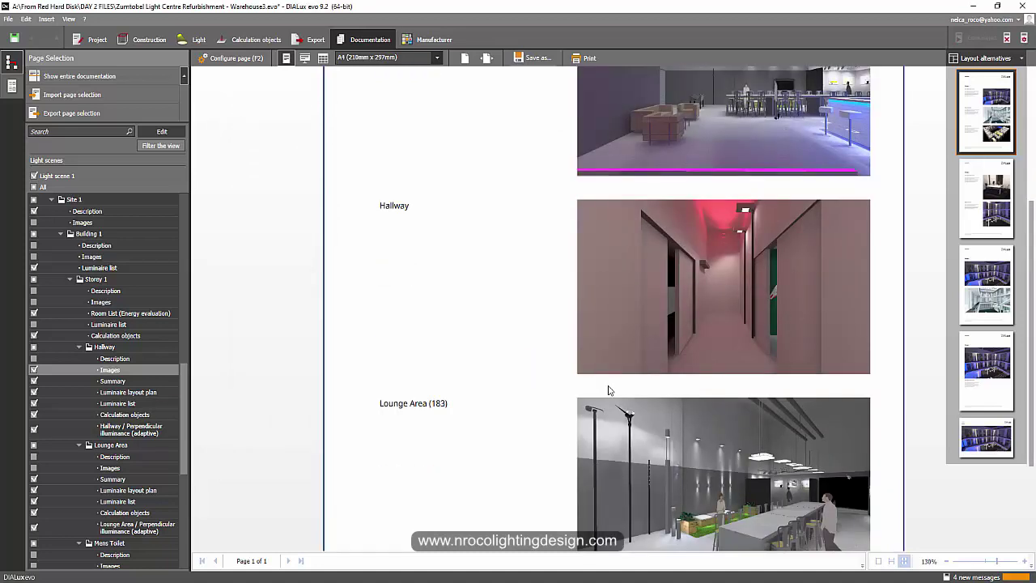
pyautogui.scroll(-1, 608, 389)
pyautogui.scroll(2, 511, 386)
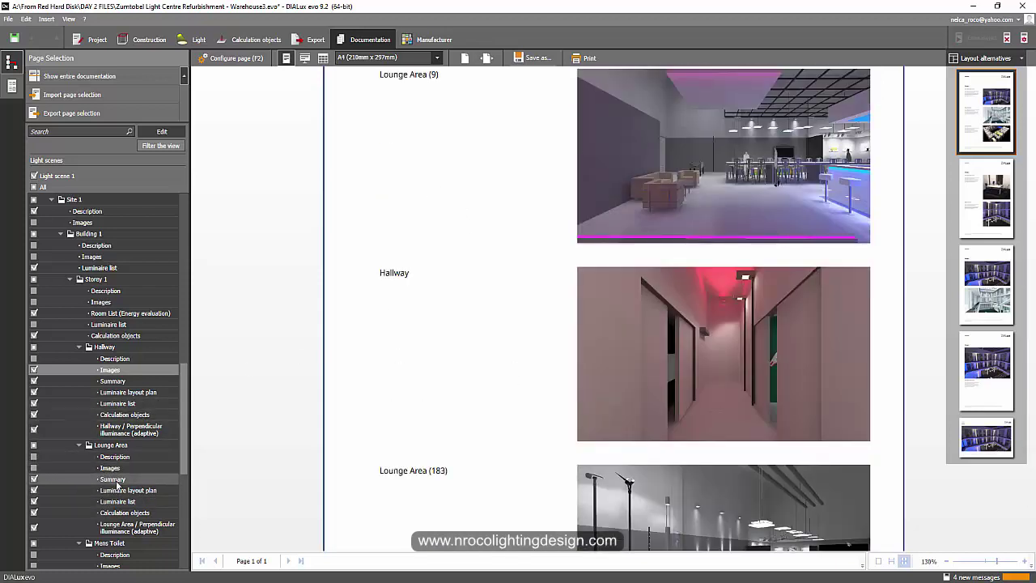
# - Preview the Lounge Area's Summary and include the Lounge Area's Images page in the documentation
pyautogui.click(113, 479)
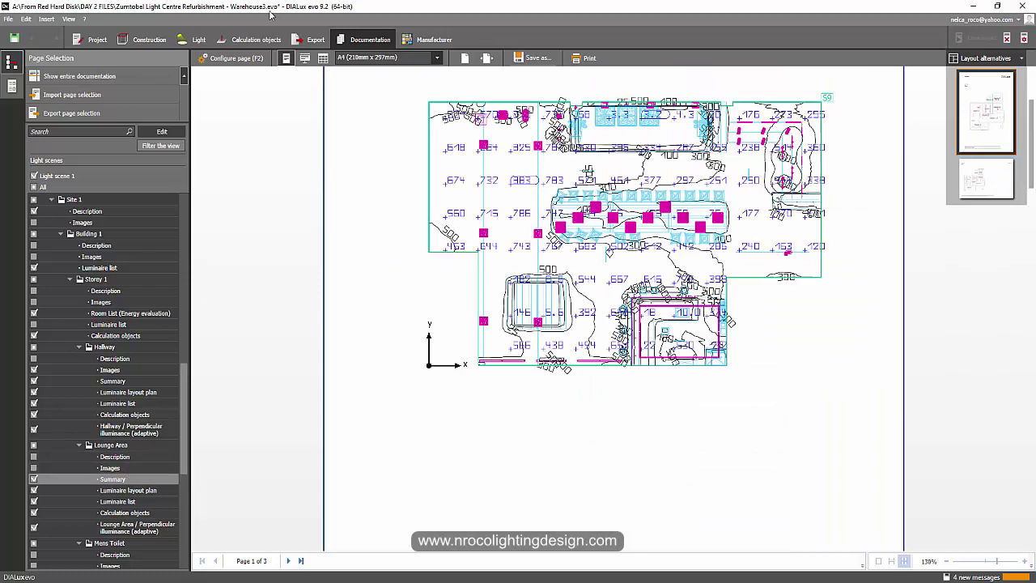
pyautogui.scroll(-3, 89, 441)
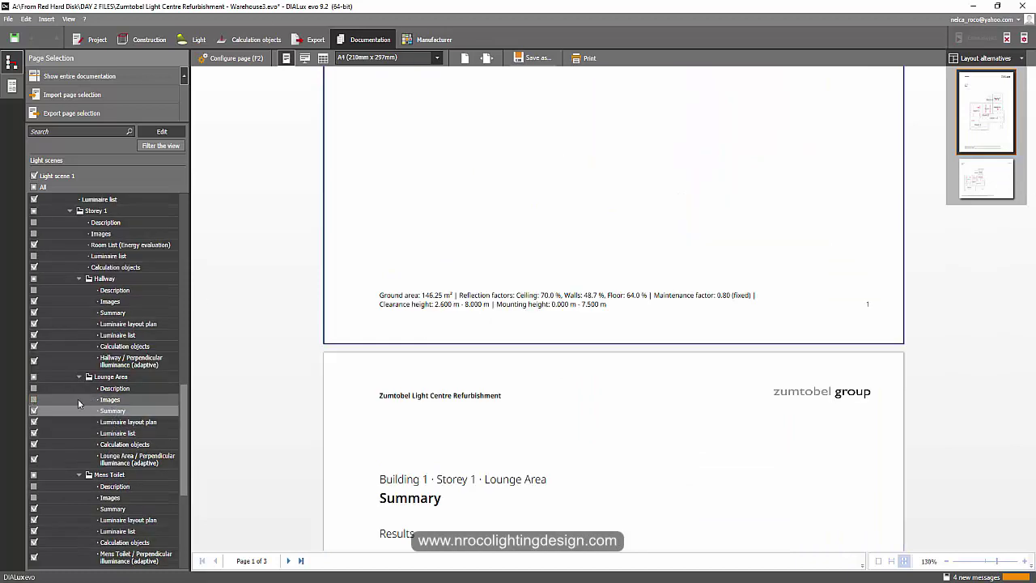
pyautogui.click(34, 400)
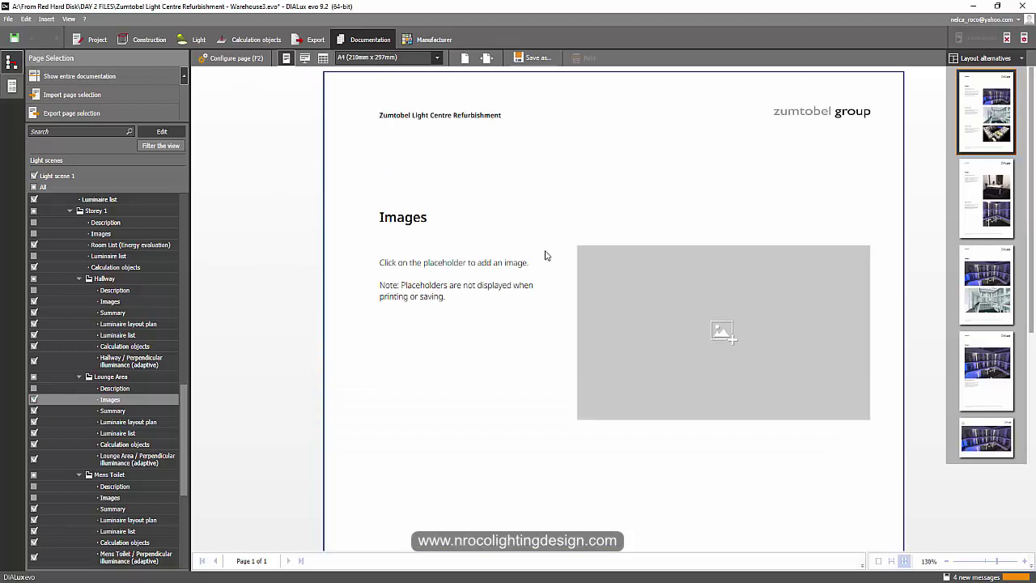
# - Fill the Lounge Area Images page with the pictures Lounge Area (156), Lounge Area (168) and Lounge Area (187), and review it
pyautogui.click(711, 305)
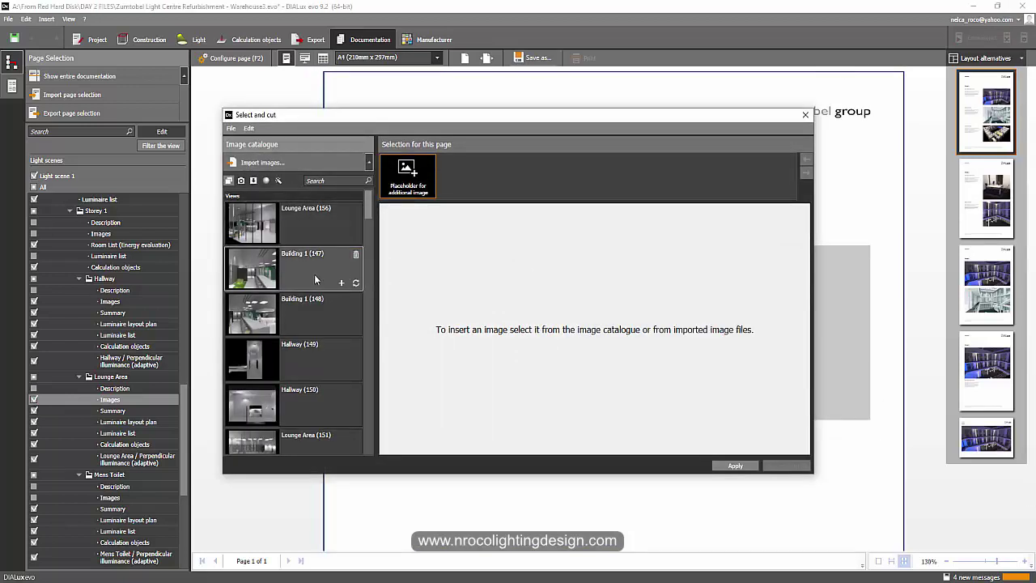
pyautogui.click(355, 236)
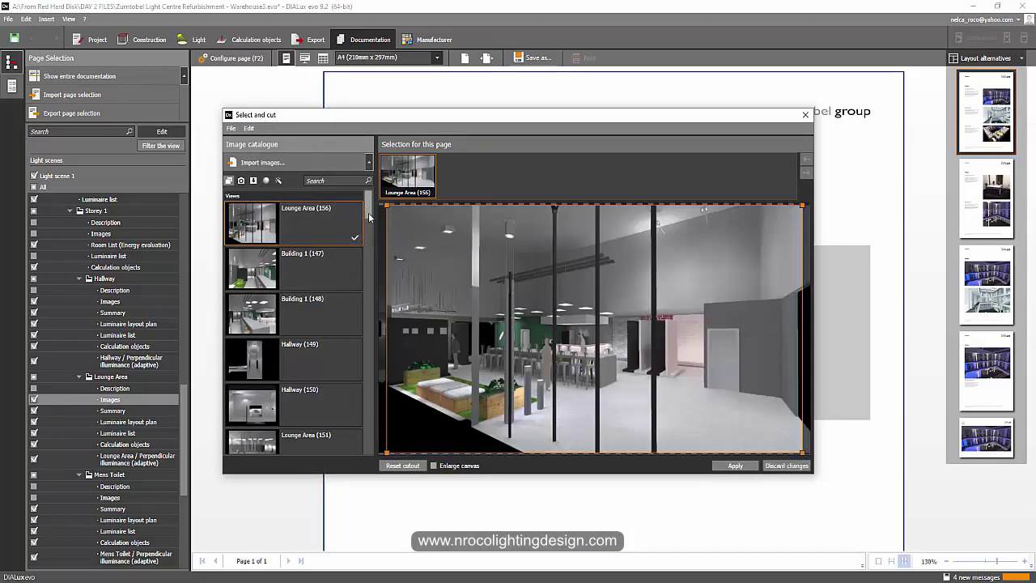
pyautogui.scroll(-5, 296, 323)
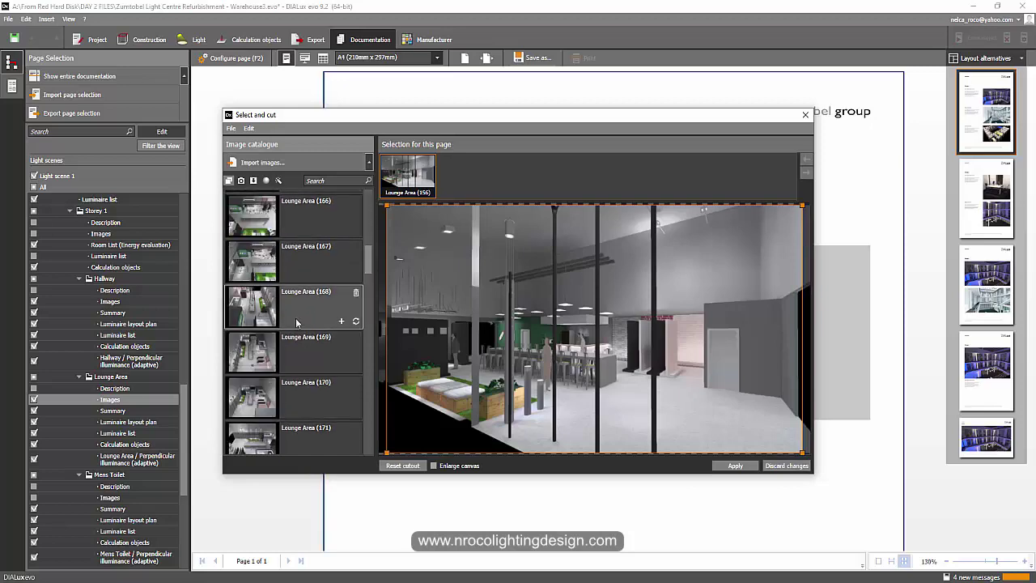
pyautogui.click(341, 322)
pyautogui.moveTo(367, 270); pyautogui.dragTo(368, 327)
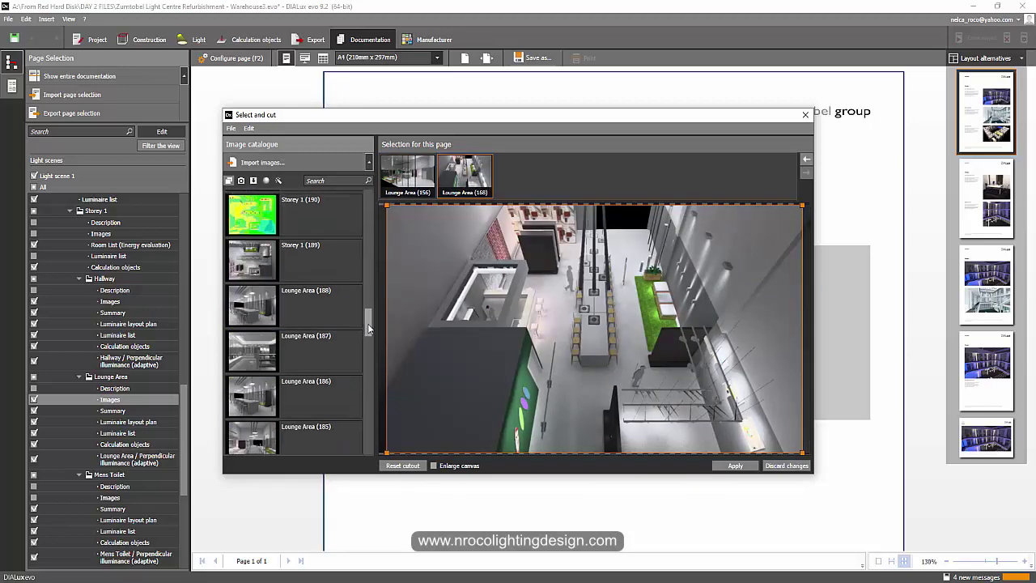
pyautogui.click(342, 365)
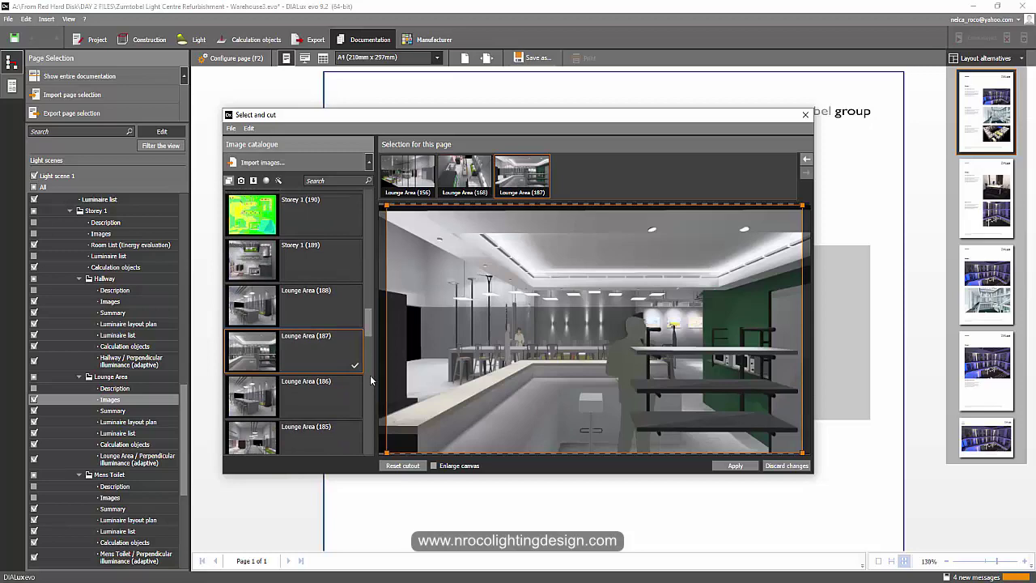
pyautogui.click(733, 465)
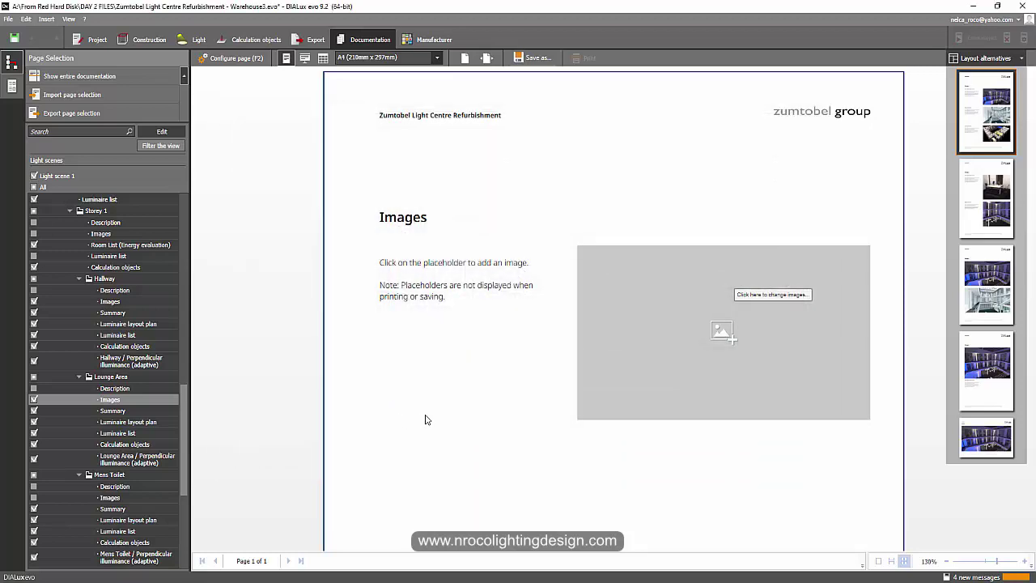
pyautogui.scroll(-5, 808, 321)
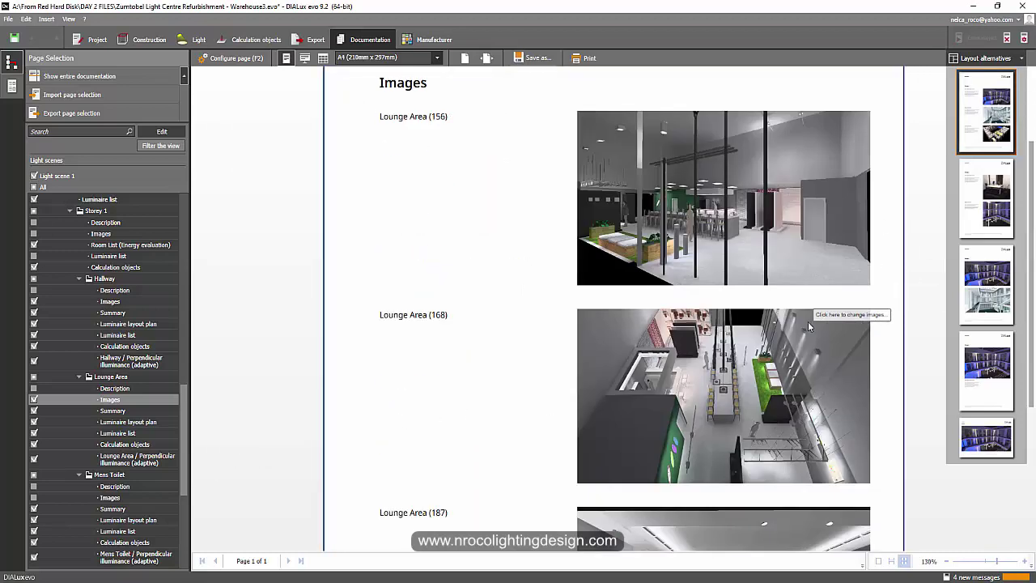
pyautogui.scroll(-1, 658, 407)
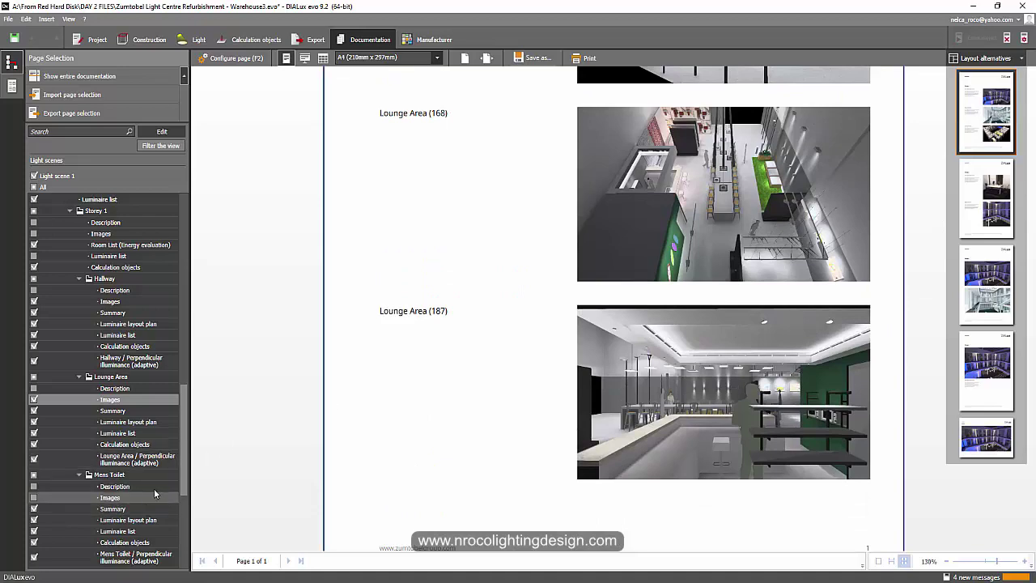
# - Check the remaining rooms in the page selection and generate the preview of the entire documentation
pyautogui.moveTo(186, 478); pyautogui.dragTo(187, 513)
pyautogui.scroll(-3, 170, 518)
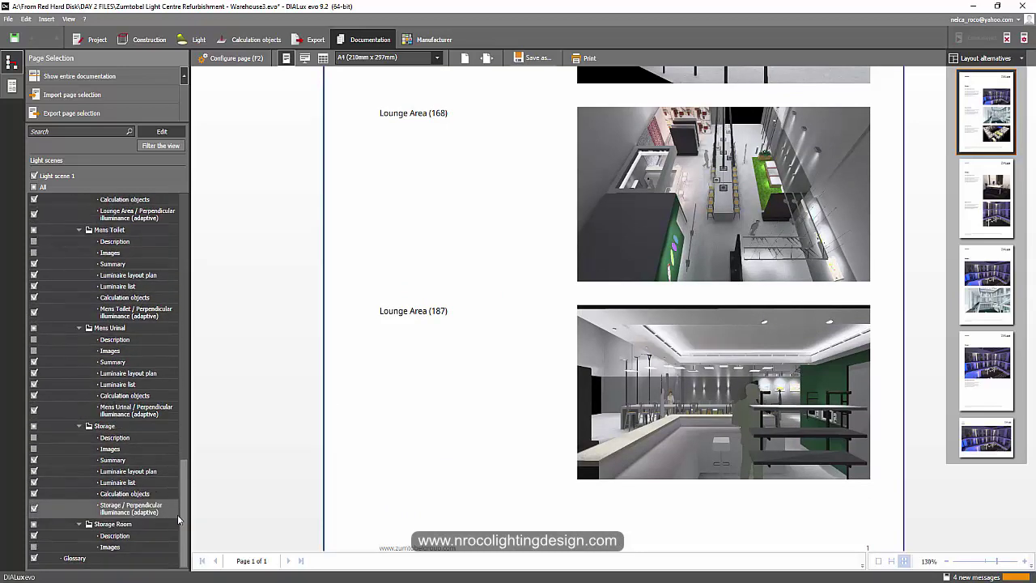
pyautogui.click(86, 78)
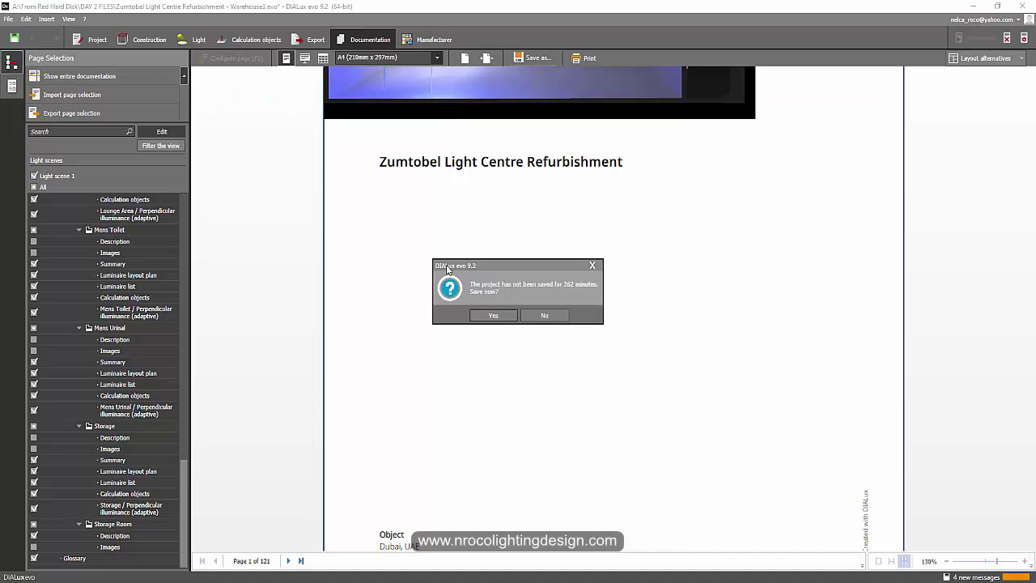
# - Dismiss the project save reminder and save the documentation on the Desktop as the Word document "Zumtobel Light Centre Refurbishment Ebook"
pyautogui.click(592, 265)
pyautogui.click(527, 59)
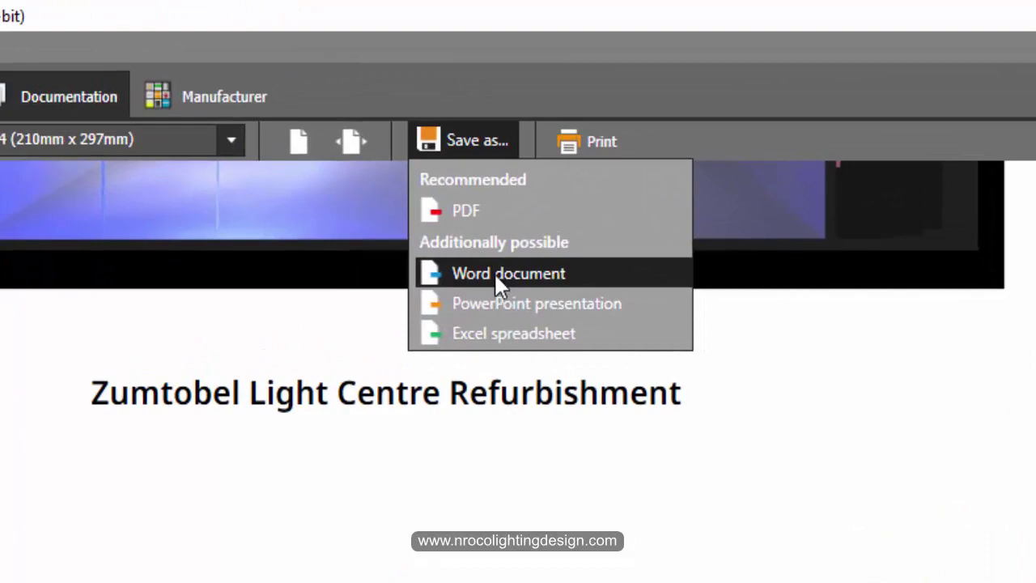
pyautogui.click(494, 272)
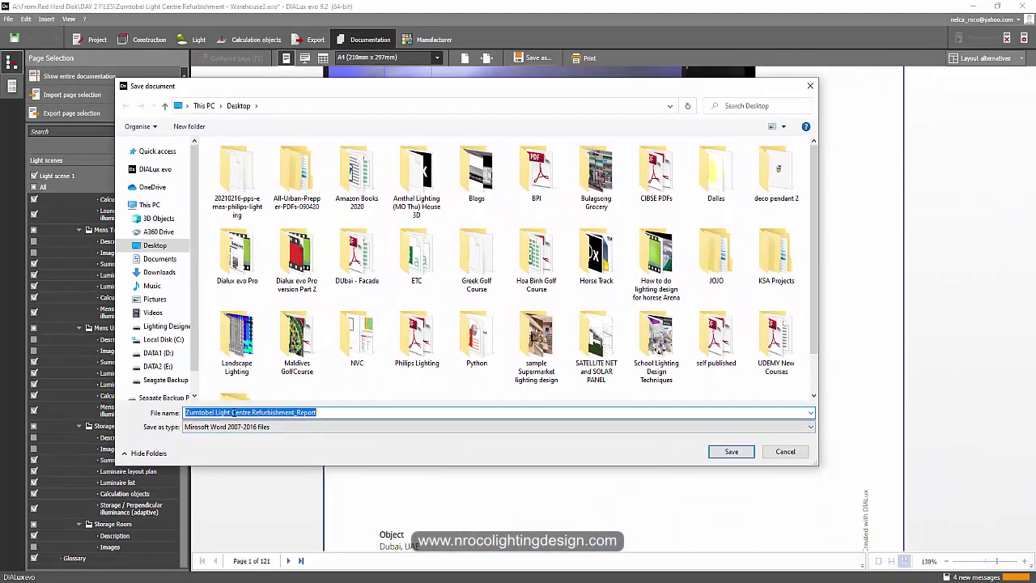
pyautogui.moveTo(316, 413); pyautogui.dragTo(296, 413)
pyautogui.click(370, 416)
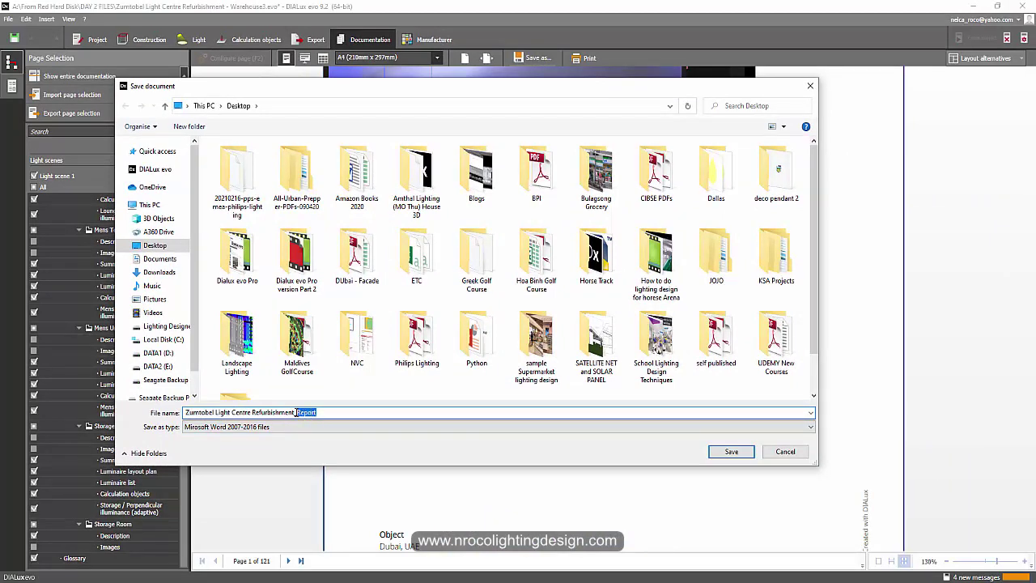
pyautogui.press('BackSpace')
pyautogui.click(715, 452)
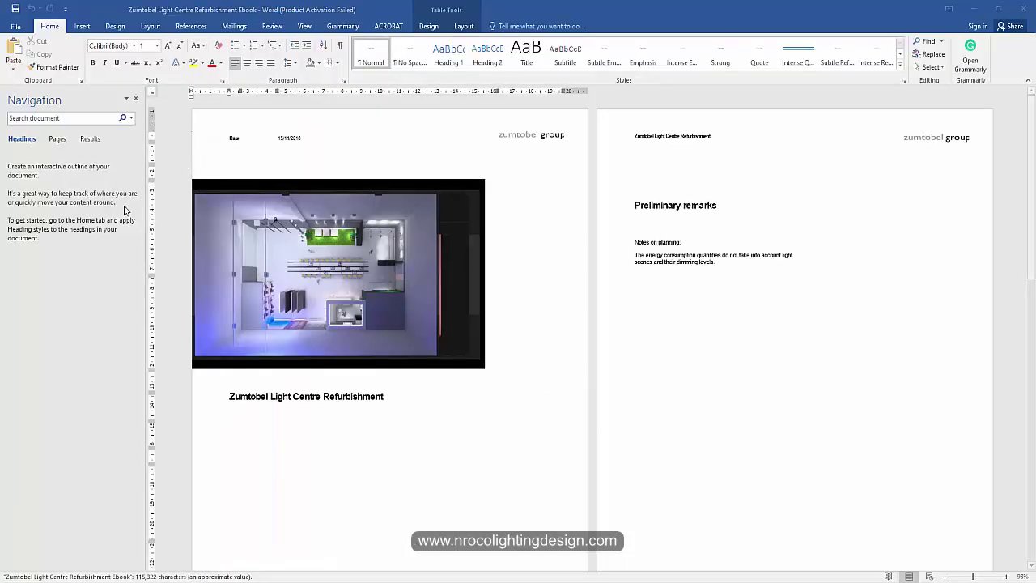
# - In Word, review the exported report's cover, preliminary remarks, content, contacts and description pages
pyautogui.click(640, 170)
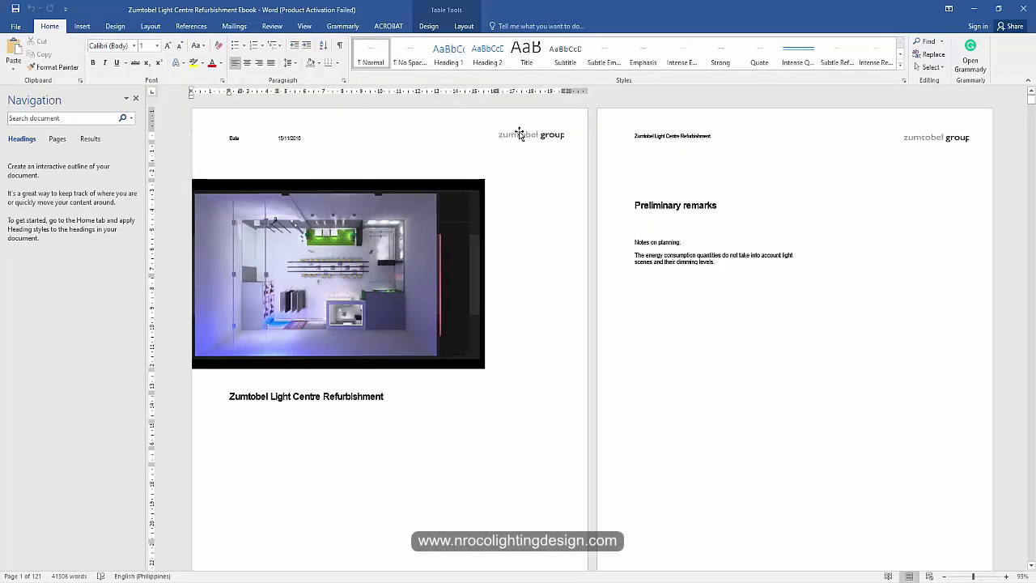
pyautogui.click(541, 138)
pyautogui.click(751, 363)
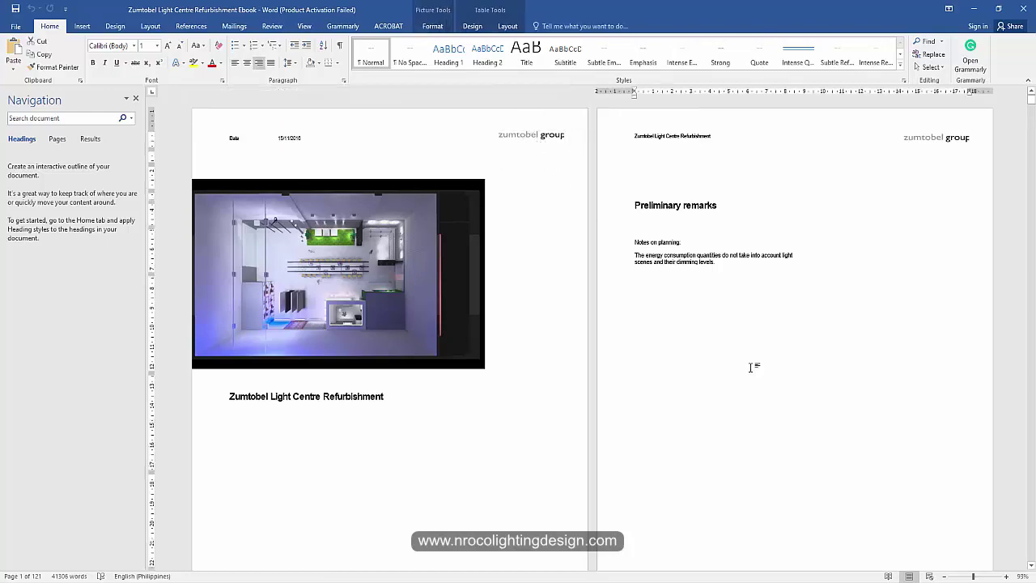
pyautogui.scroll(-1, 504, 395)
pyautogui.scroll(-15, 504, 395)
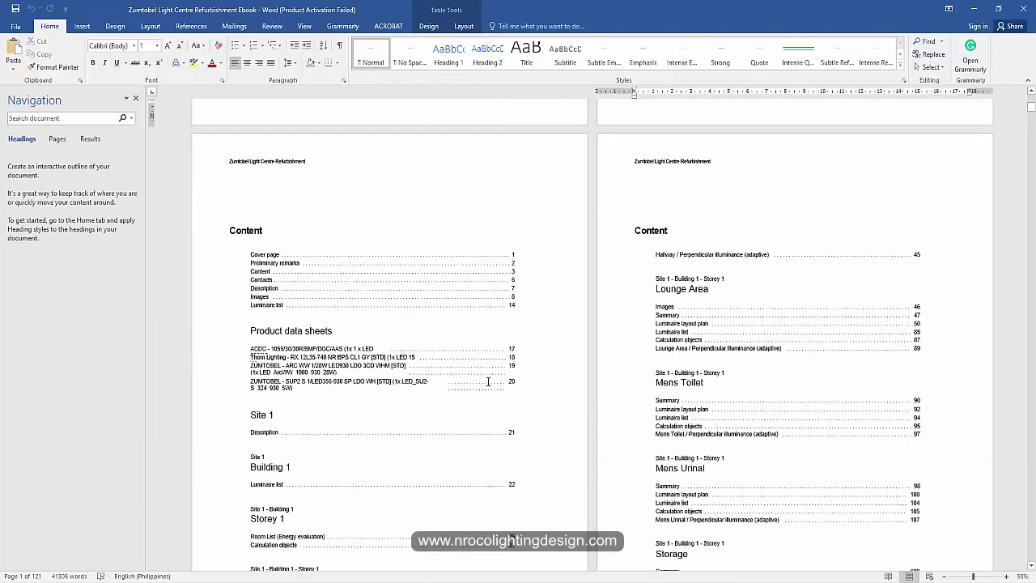
pyautogui.scroll(-17, 488, 381)
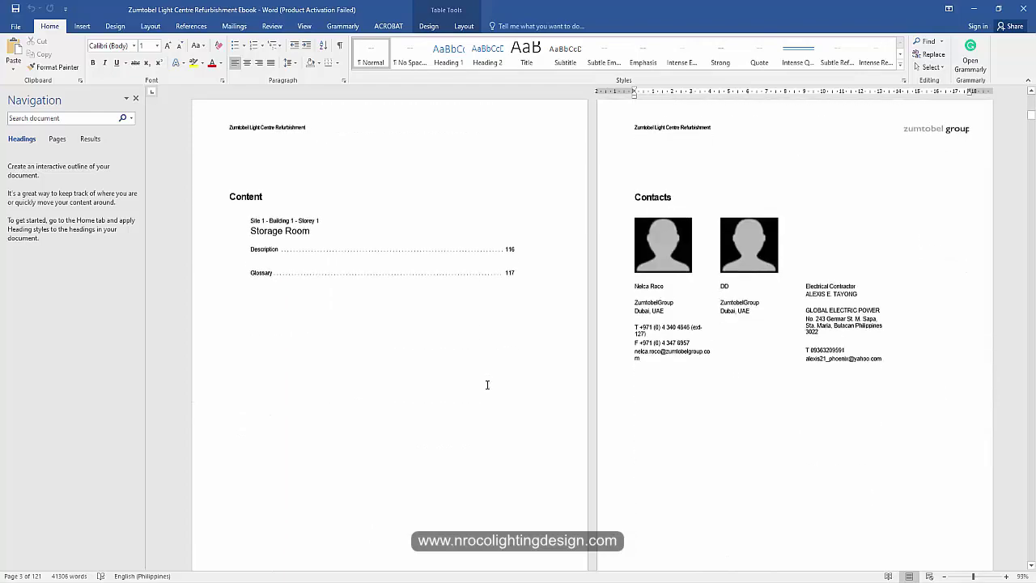
pyautogui.scroll(-12, 488, 391)
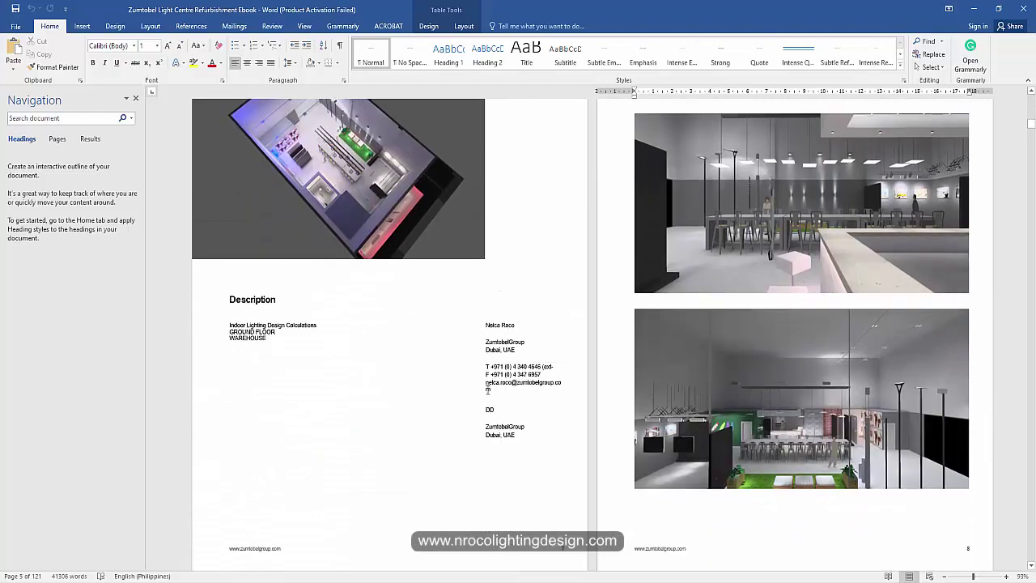
# - Examine the project image pages of the Word report up to the start of the luminaire list
pyautogui.scroll(-12, 501, 388)
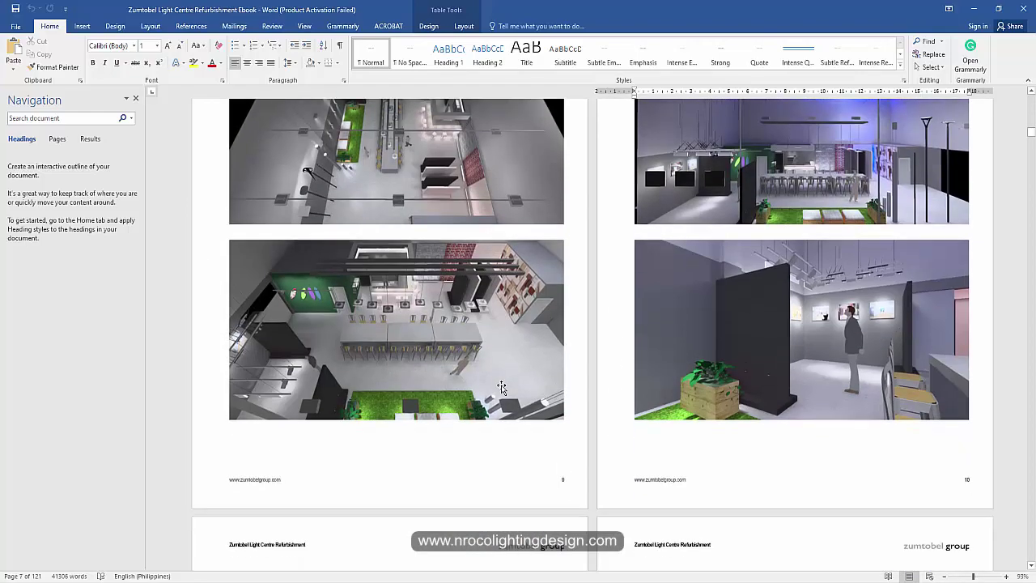
pyautogui.scroll(-10, 502, 388)
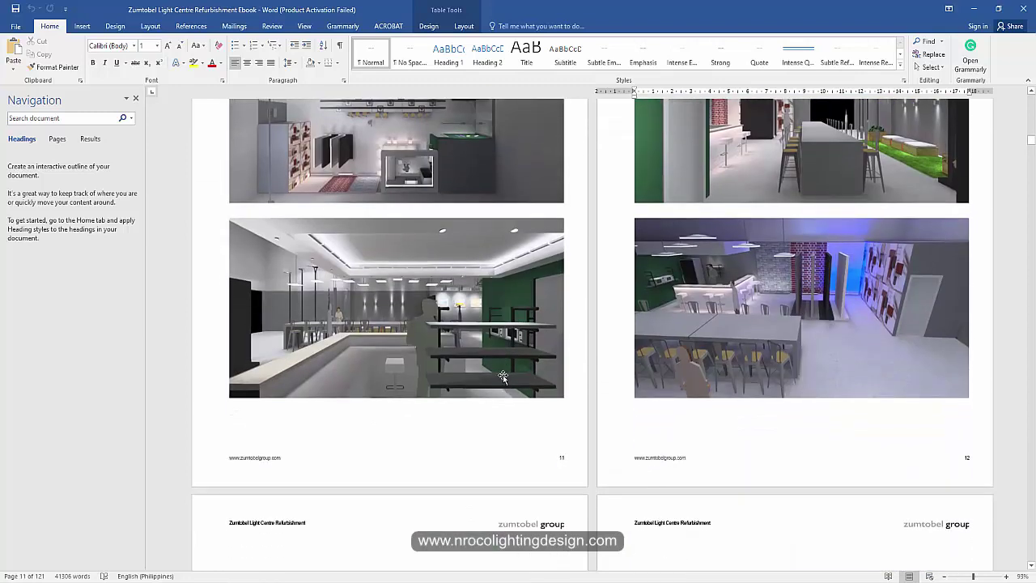
pyautogui.click(502, 376)
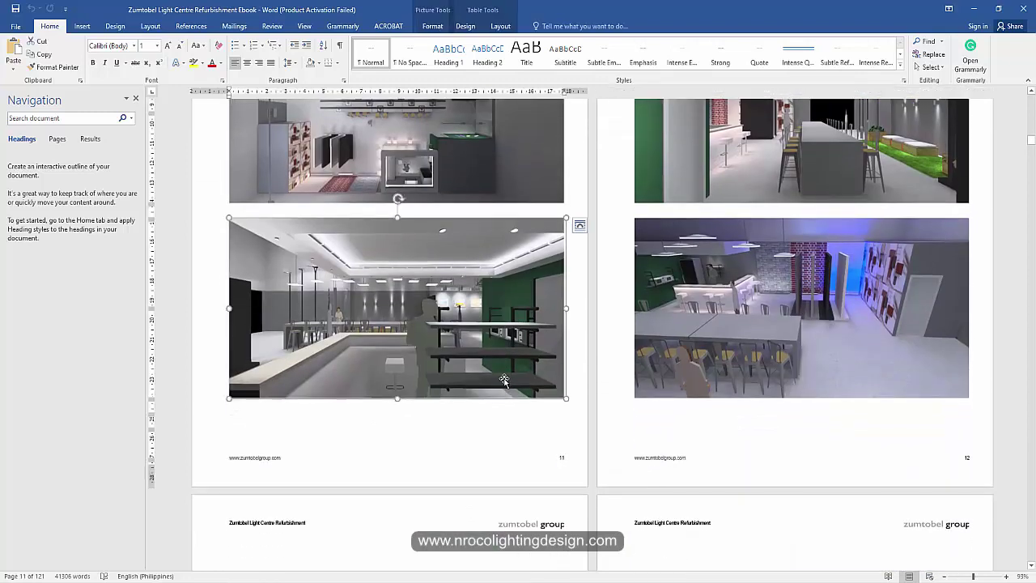
pyautogui.click(484, 424)
pyautogui.scroll(2, 570, 392)
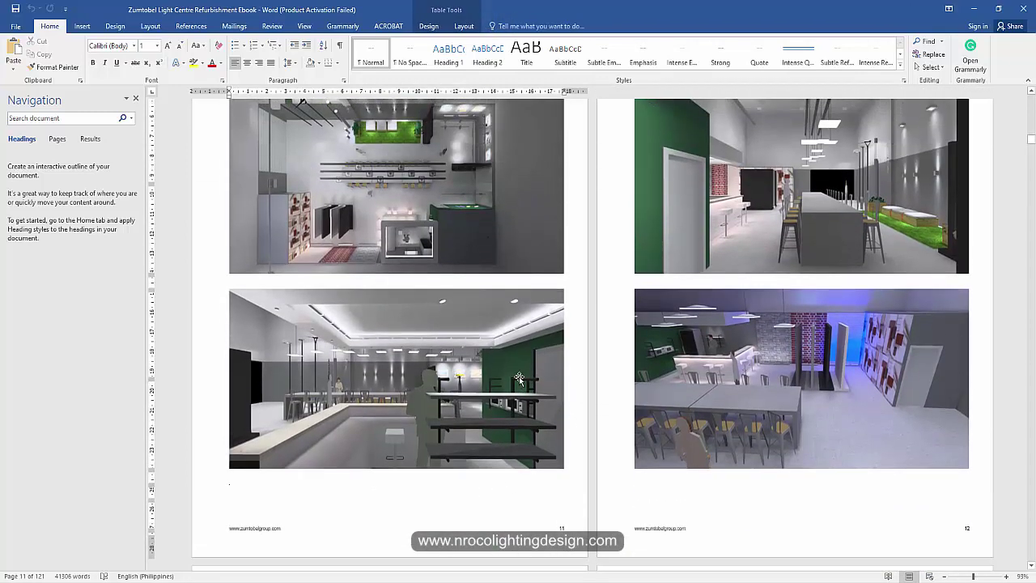
pyautogui.scroll(-12, 503, 396)
pyautogui.scroll(-2, 502, 396)
pyautogui.scroll(1, 526, 388)
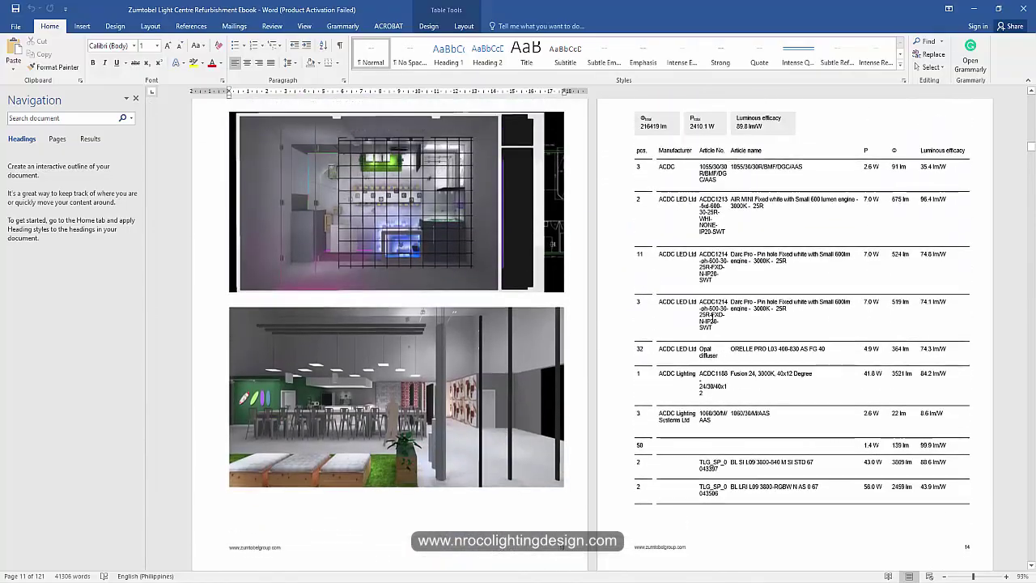
# - Review the project luminaire list and the product data sheets in the Word report
pyautogui.scroll(-6, 567, 380)
pyautogui.scroll(-10, 684, 345)
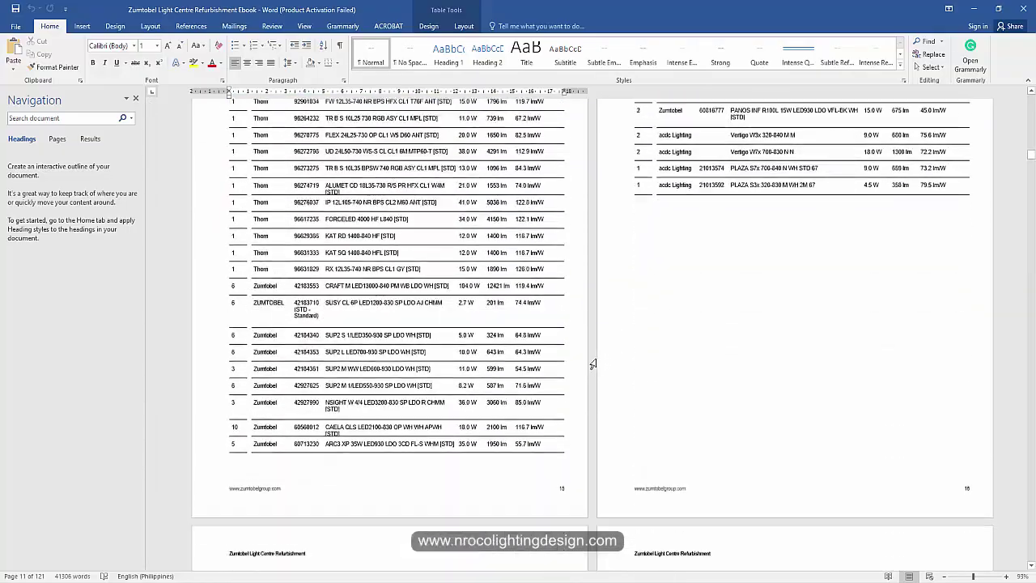
pyautogui.scroll(8, 558, 364)
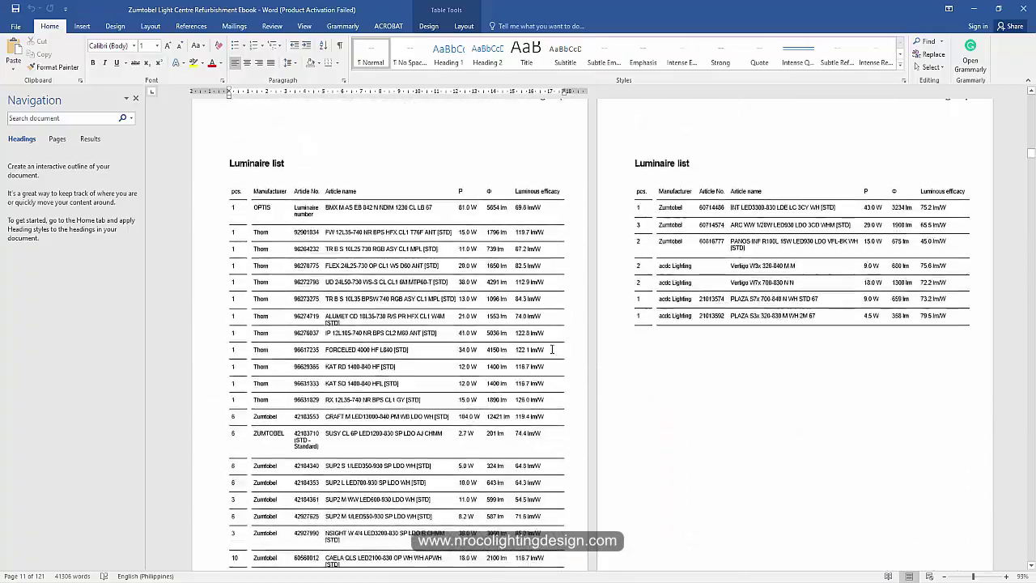
pyautogui.scroll(-8, 552, 360)
pyautogui.scroll(-10, 556, 366)
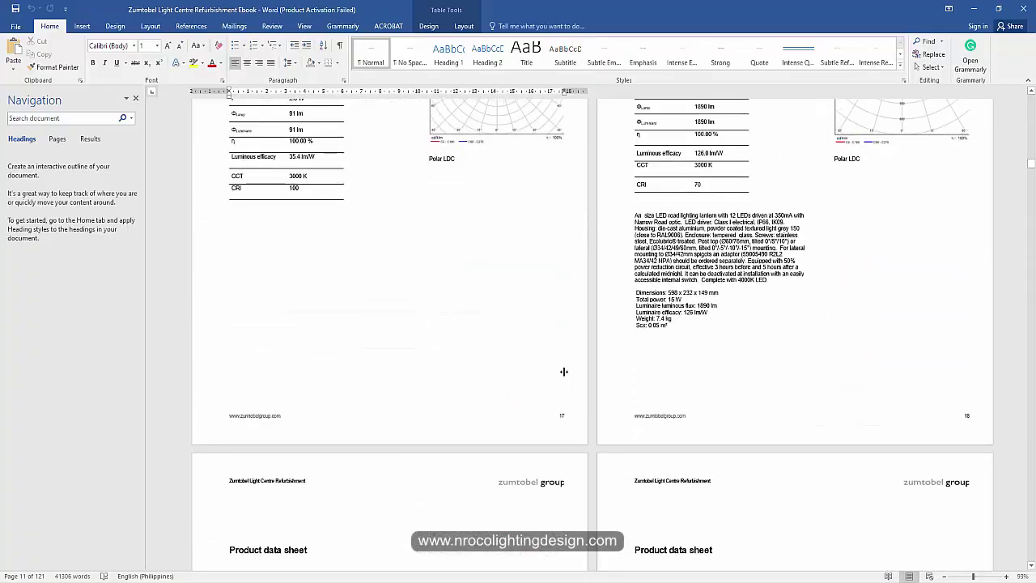
pyautogui.scroll(-3, 558, 368)
pyautogui.scroll(5, 555, 363)
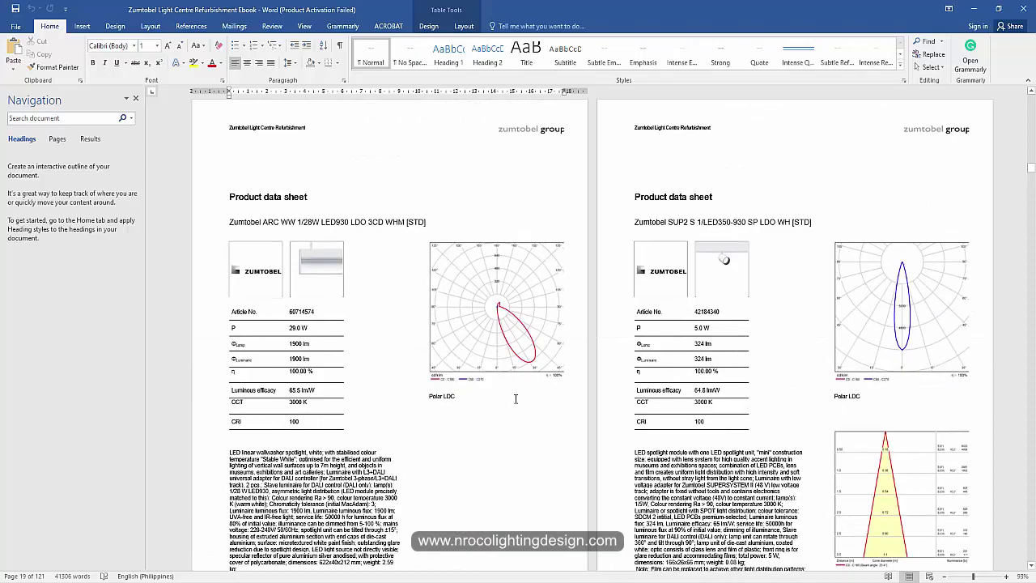
pyautogui.scroll(-8, 516, 399)
# - Examine the Building 1 luminaire list and the Room List (Energy evaluation), including the Hallway's lighting power density
pyautogui.scroll(-20, 629, 376)
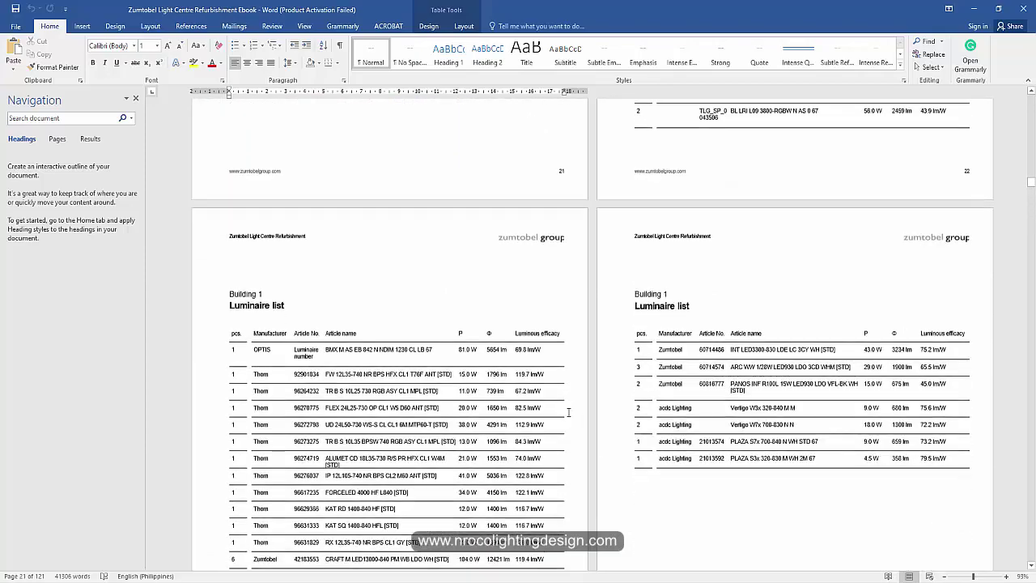
pyautogui.scroll(-3, 410, 295)
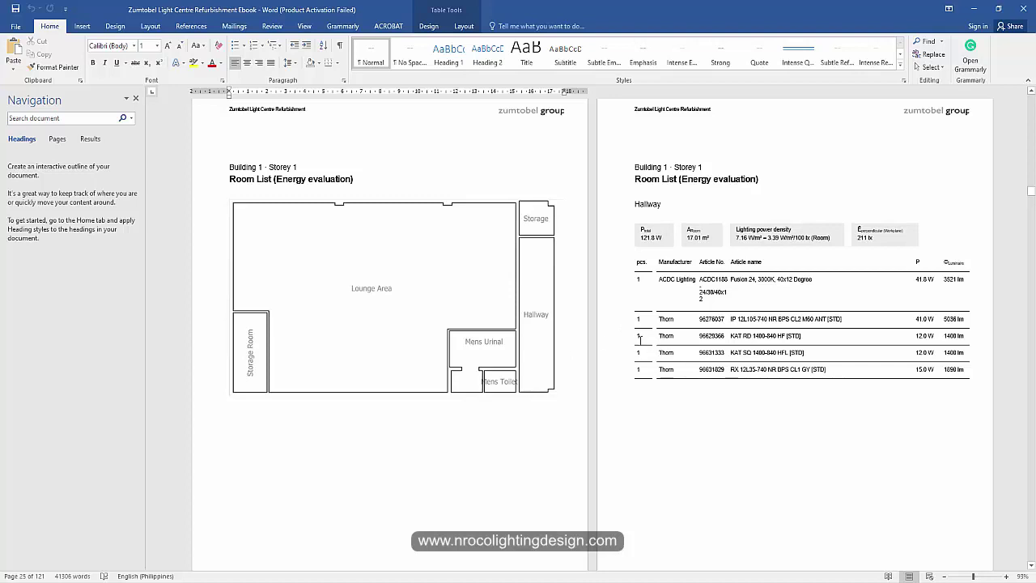
pyautogui.scroll(-3, 608, 374)
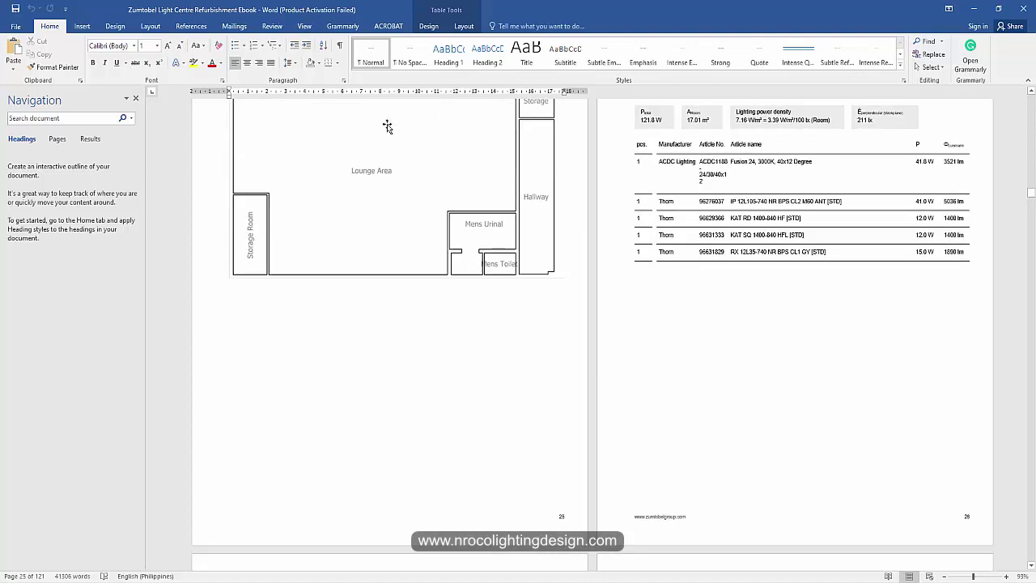
pyautogui.scroll(4, 399, 225)
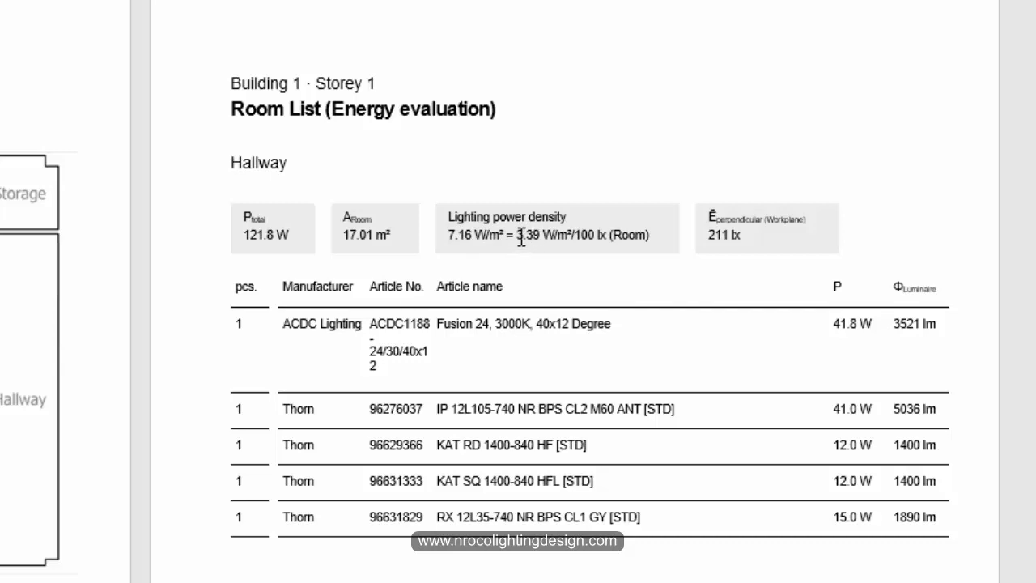
pyautogui.moveTo(519, 234); pyautogui.dragTo(652, 235)
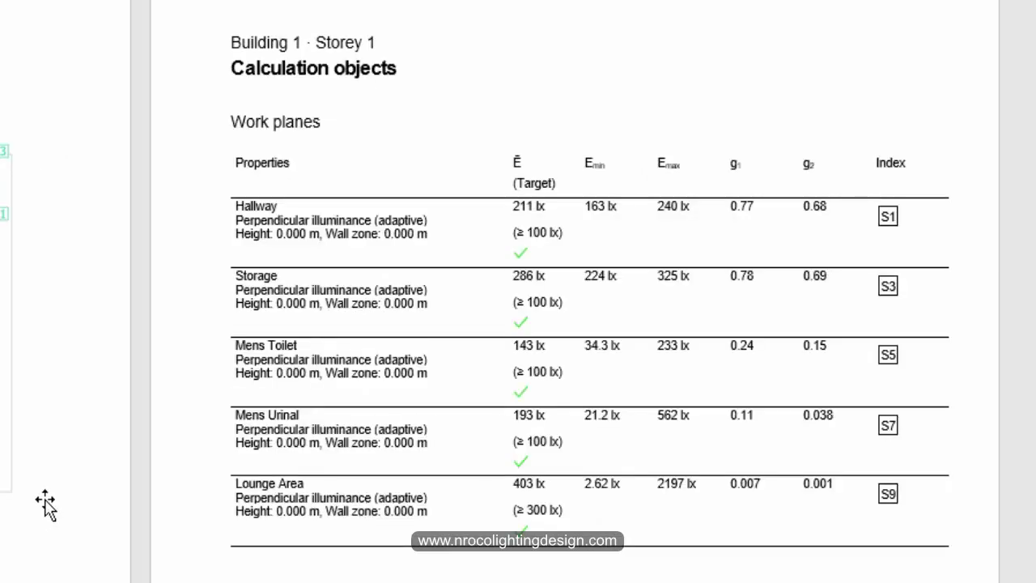
# - Review the Storey 1 calculation objects and the Hallway's images, summary and luminaire layout plan
pyautogui.scroll(-3, 45, 503)
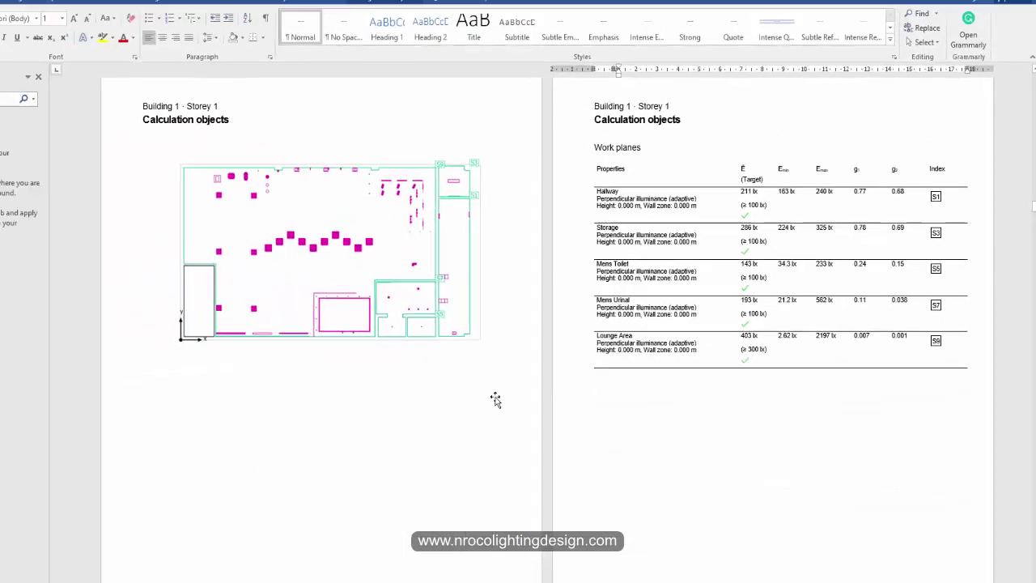
pyautogui.scroll(-5, 510, 395)
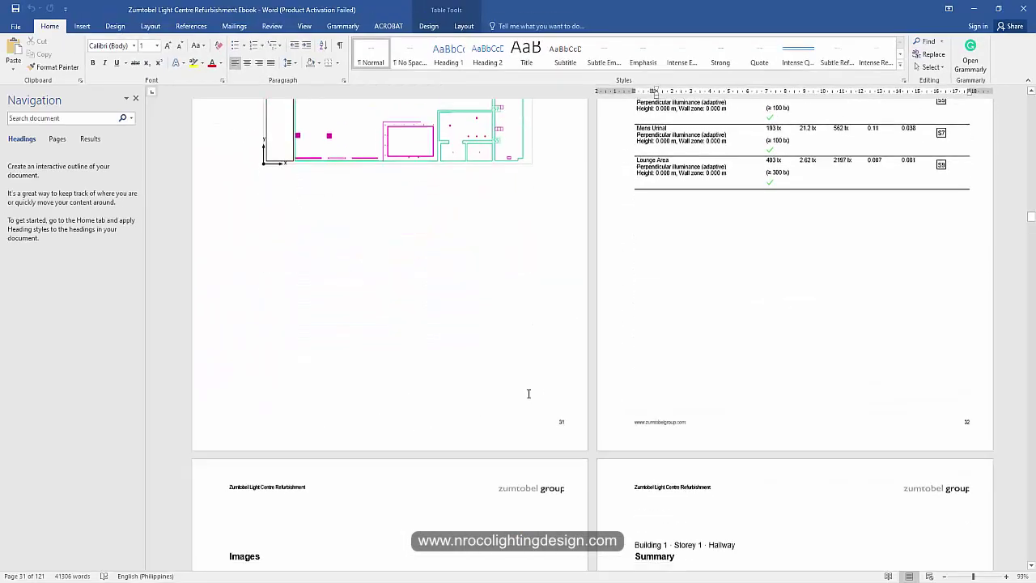
pyautogui.scroll(-5, 529, 394)
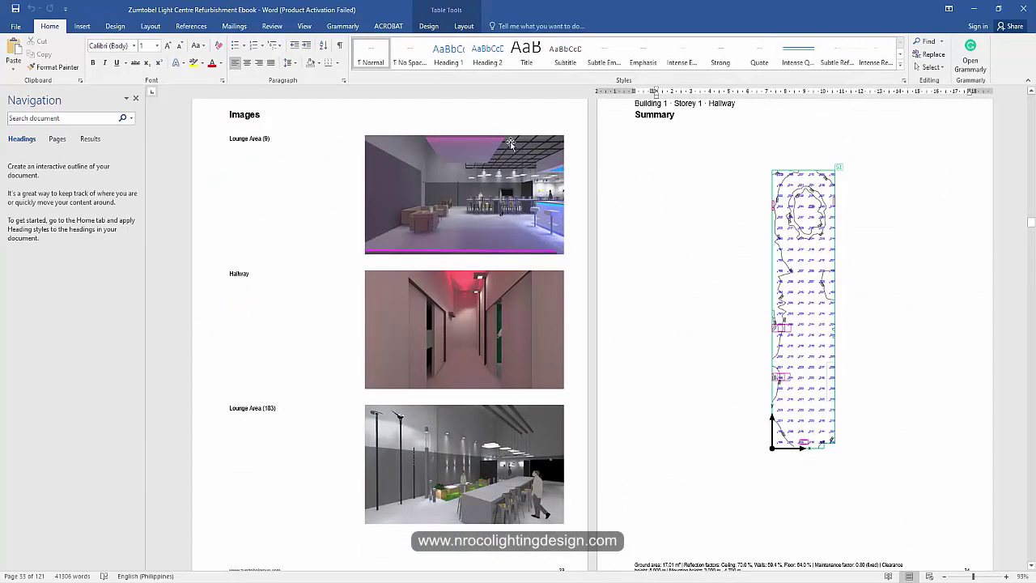
pyautogui.click(510, 144)
pyautogui.scroll(-3, 317, 421)
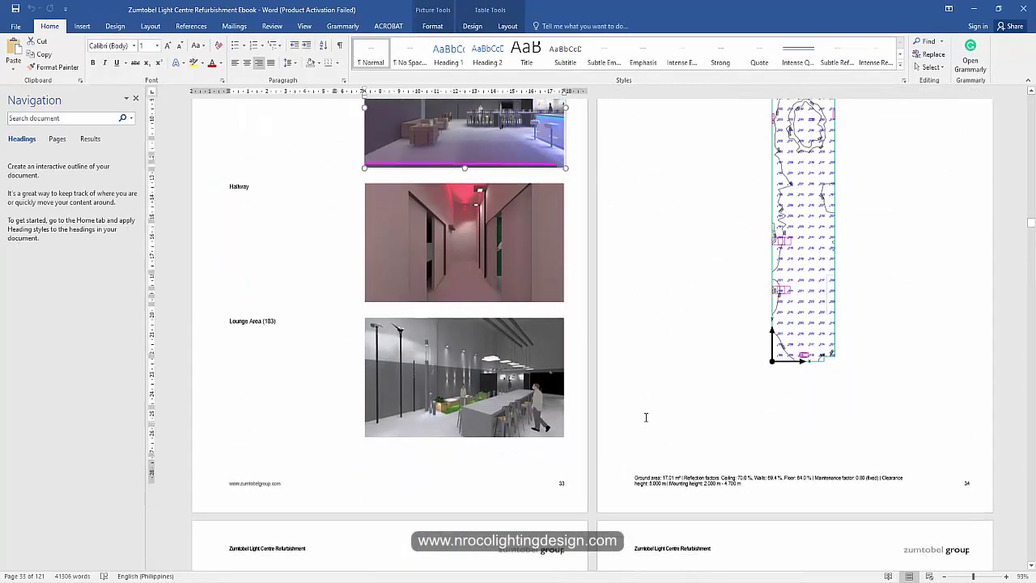
pyautogui.scroll(-5, 665, 397)
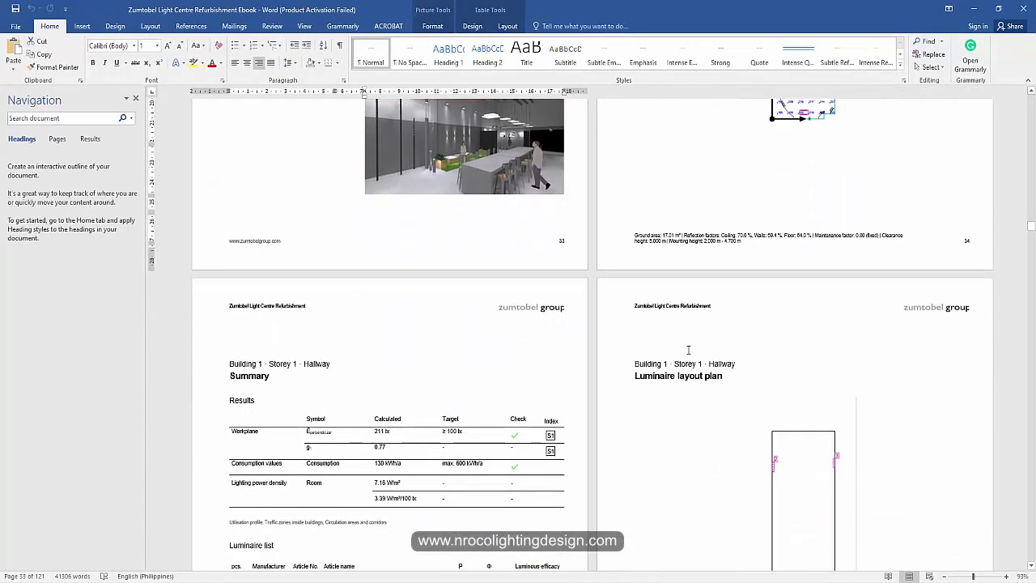
pyautogui.scroll(-12, 626, 416)
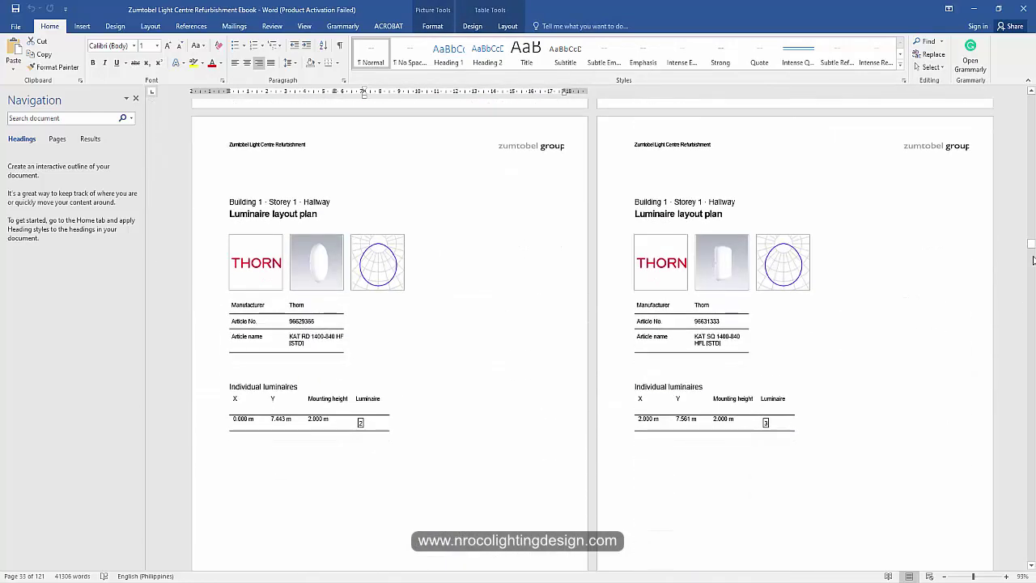
# - Move on to the Lounge Area images page and check its three pictures and captions
pyautogui.moveTo(1031, 243); pyautogui.dragTo(1030, 267)
pyautogui.scroll(-2, 696, 174)
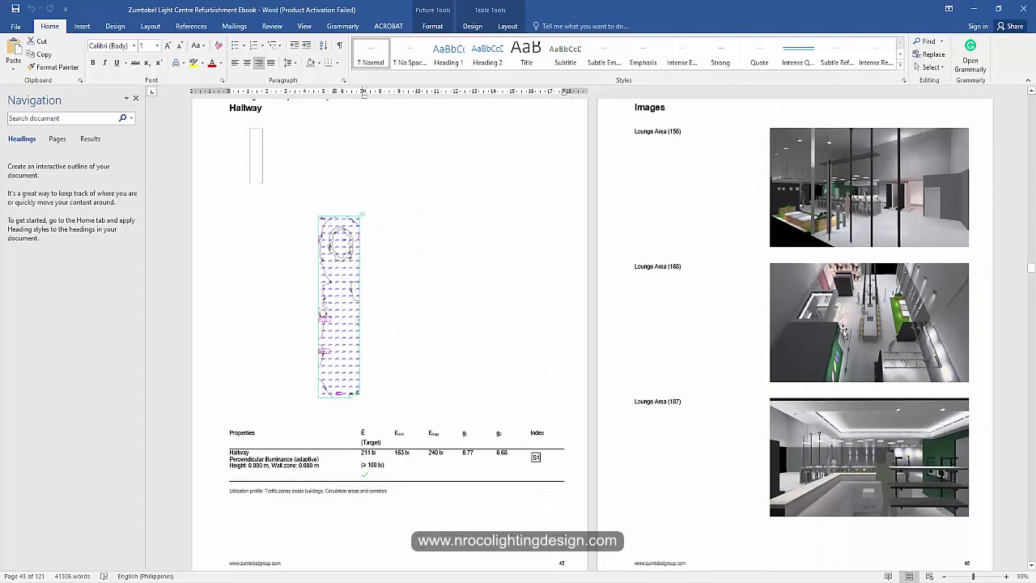
pyautogui.click(842, 330)
pyautogui.click(852, 450)
pyautogui.click(669, 301)
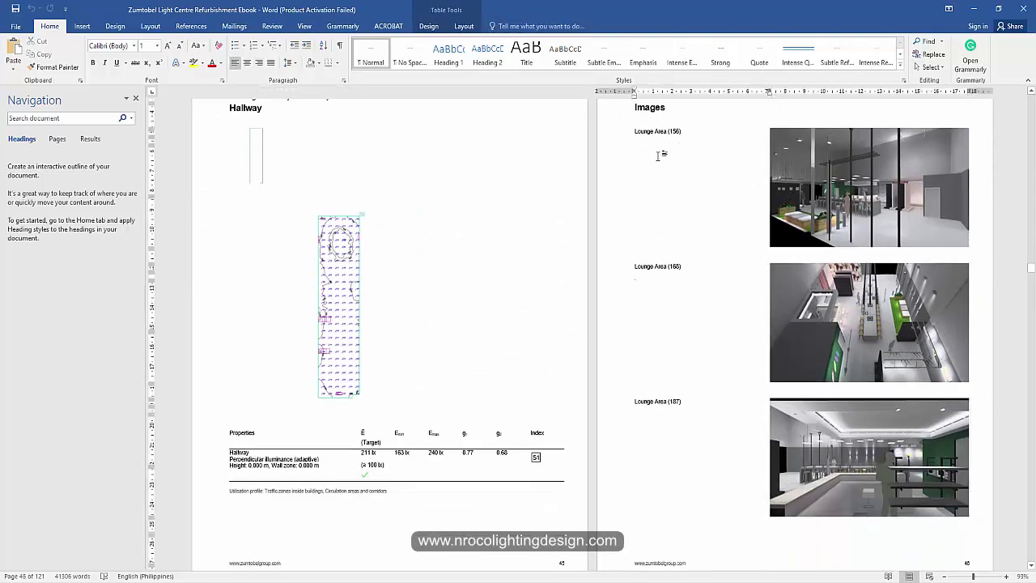
pyautogui.scroll(-3, 472, 347)
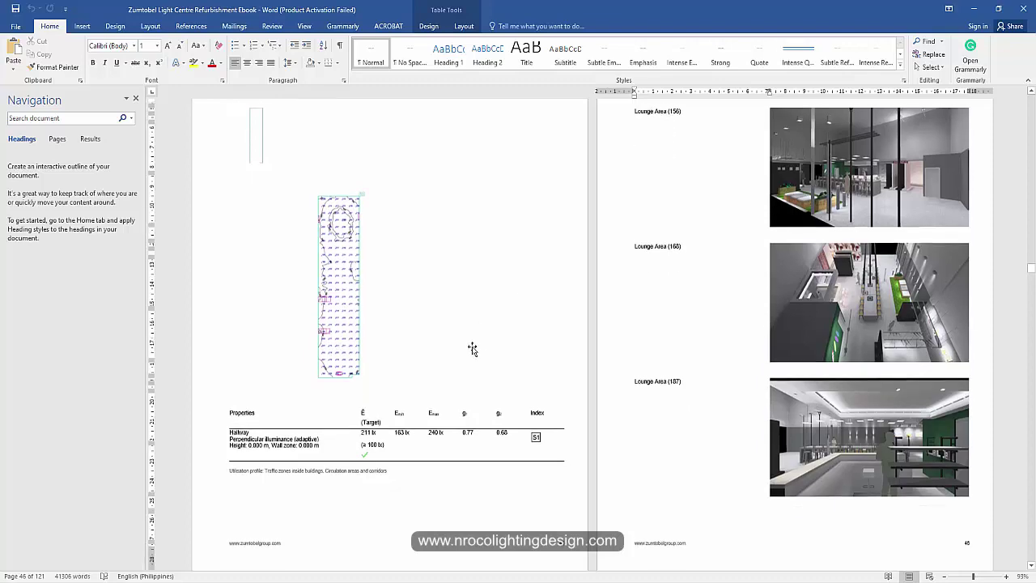
# - Examine the Hallway illuminance results, the Lounge Area summary and its luminaire layout plan
pyautogui.scroll(2, 388, 331)
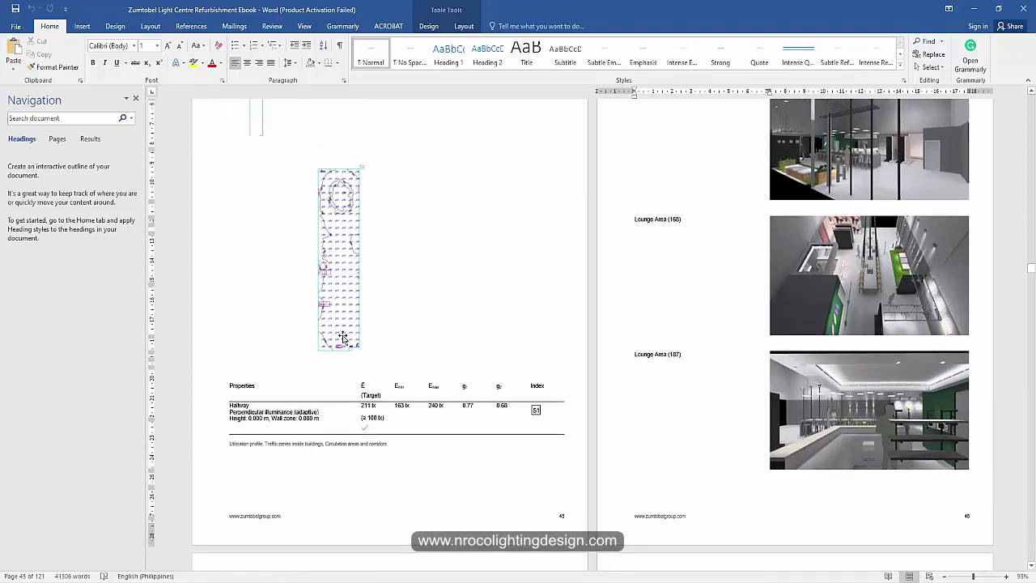
pyautogui.scroll(2, 342, 339)
pyautogui.scroll(-6, 356, 380)
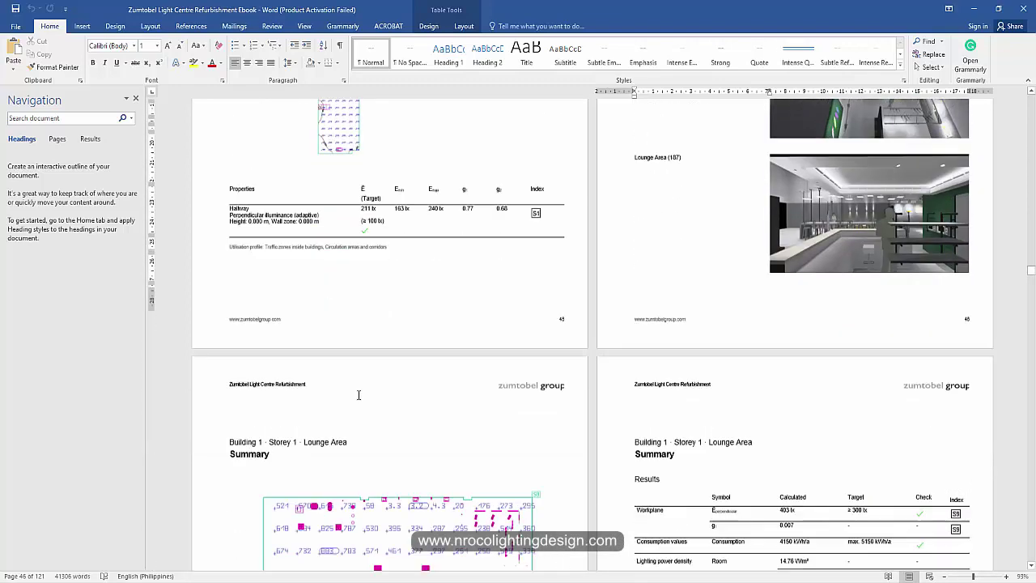
pyautogui.scroll(-12, 359, 394)
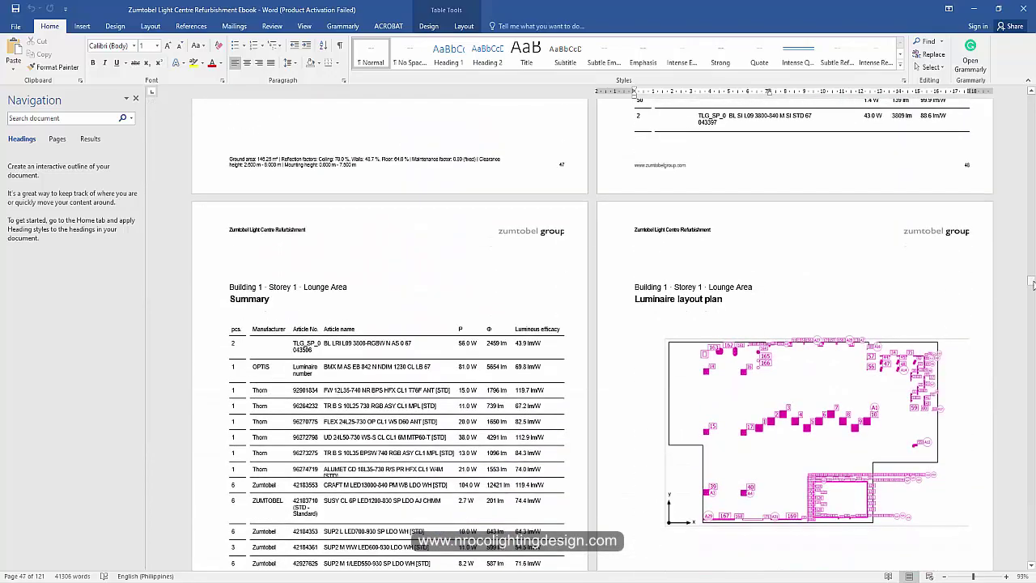
# - Skim the remaining room pages of the Word report, past the Mens Toilet calculation objects, through to the Glossary
pyautogui.moveTo(1032, 282); pyautogui.dragTo(1032, 440)
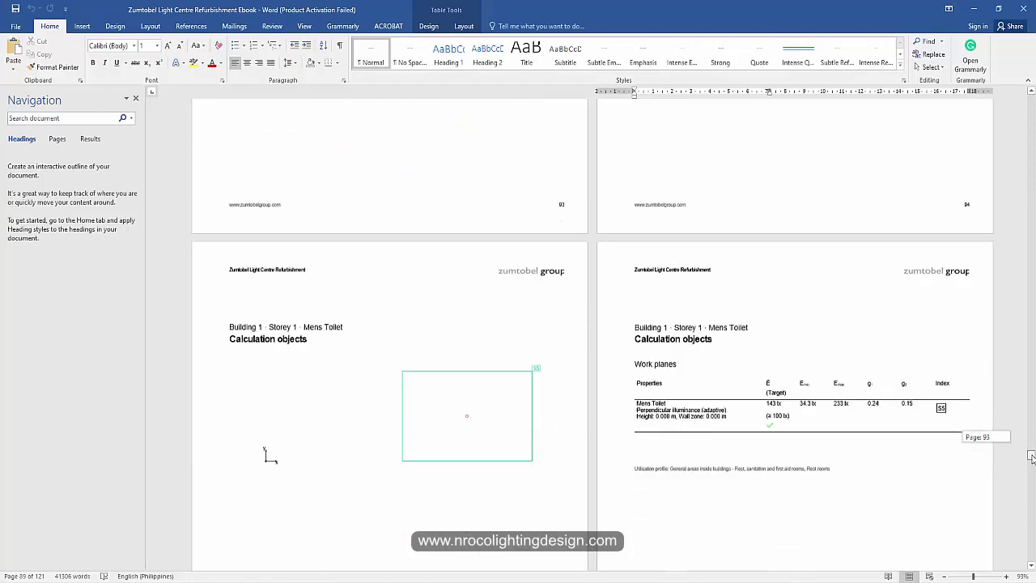
pyautogui.moveTo(1032, 474); pyautogui.dragTo(1032, 547)
pyautogui.scroll(10, 832, 444)
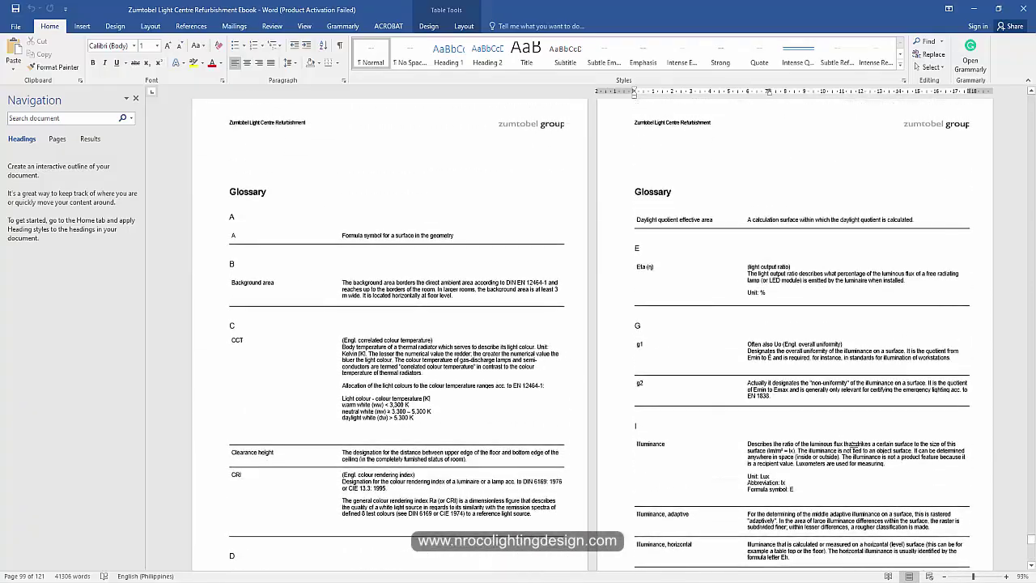
# - Review the Glossary entries through to the last page, and return to the report's cover page
pyautogui.scroll(-4, 832, 444)
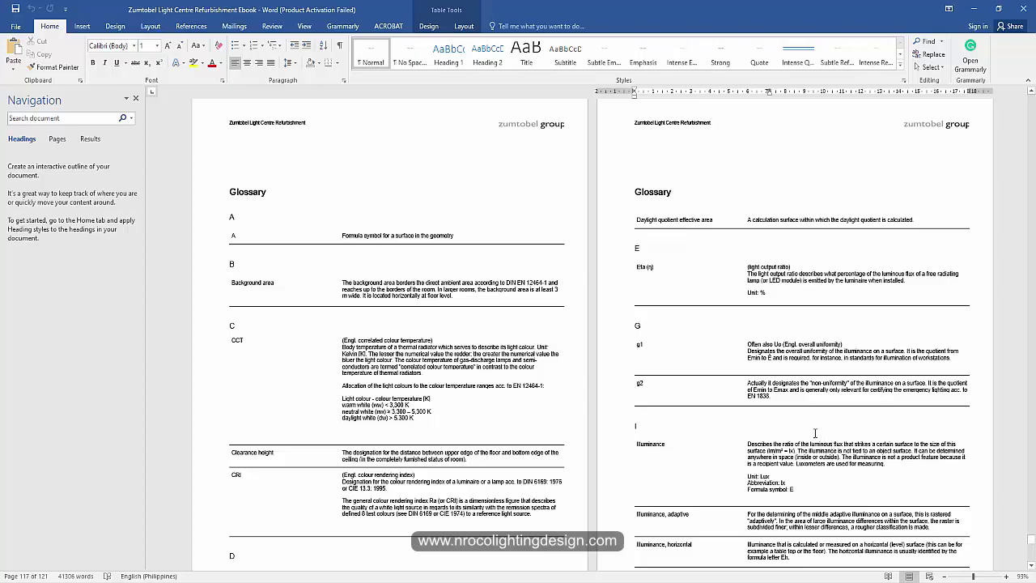
pyautogui.scroll(-8, 814, 441)
pyautogui.scroll(-15, 783, 461)
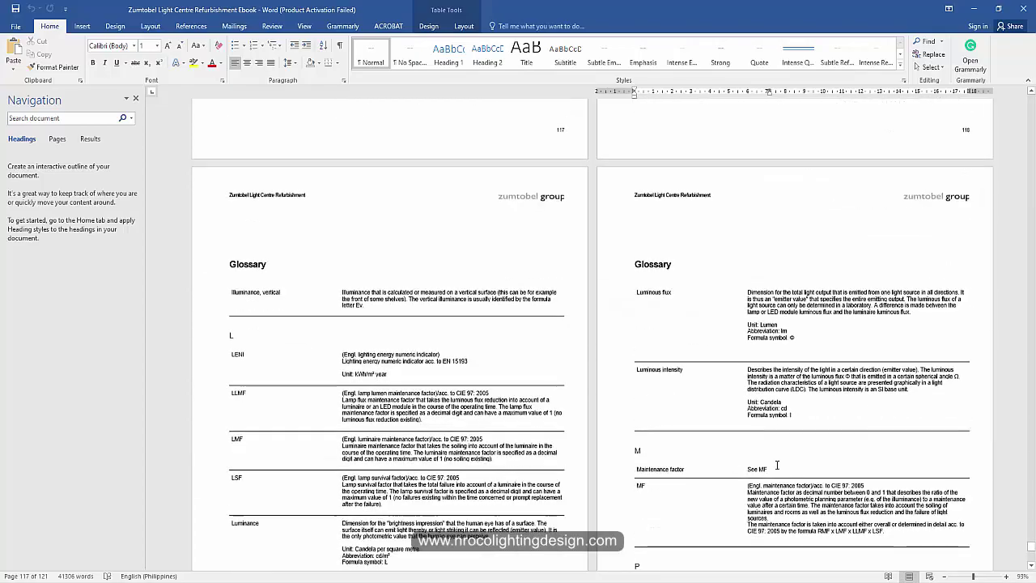
pyautogui.scroll(-3, 873, 500)
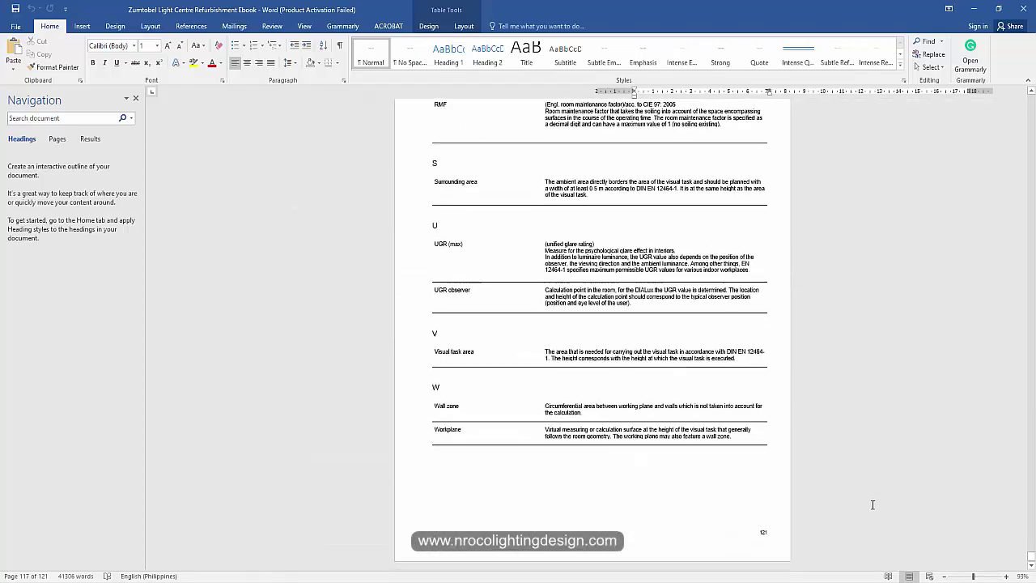
pyautogui.scroll(15, 872, 501)
pyautogui.scroll(3, 903, 456)
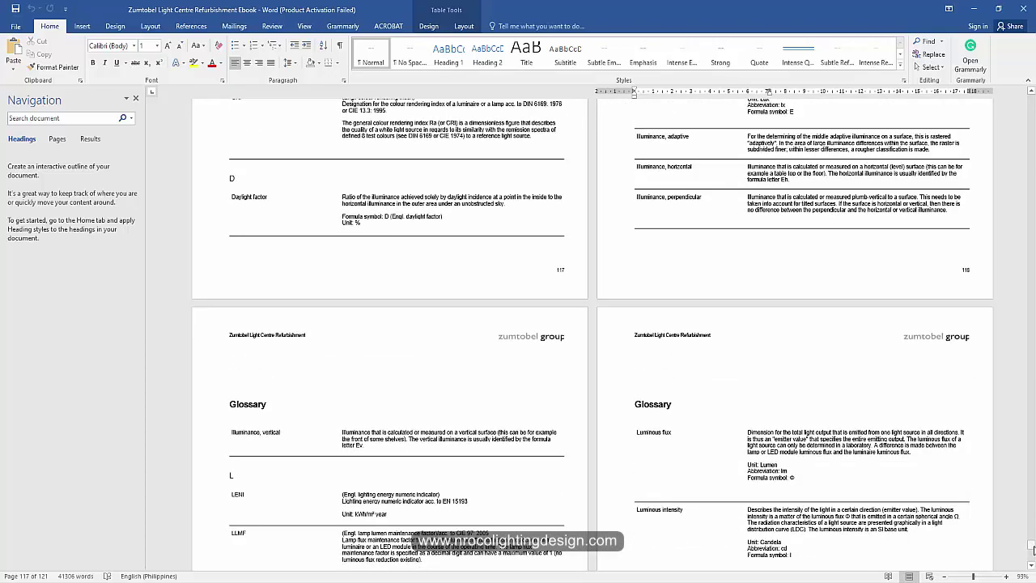
pyautogui.moveTo(1031, 540); pyautogui.dragTo(1032, 96)
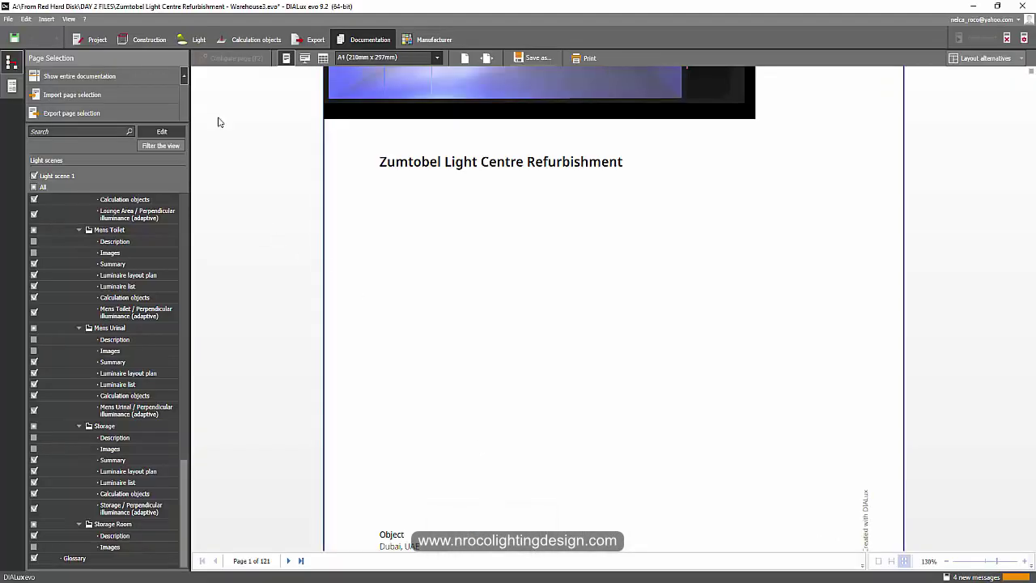
# - Switch to DIALux evo, inspect Storey 1 in the 3D construction view, and return to the Word report's cover page
pyautogui.click(139, 41)
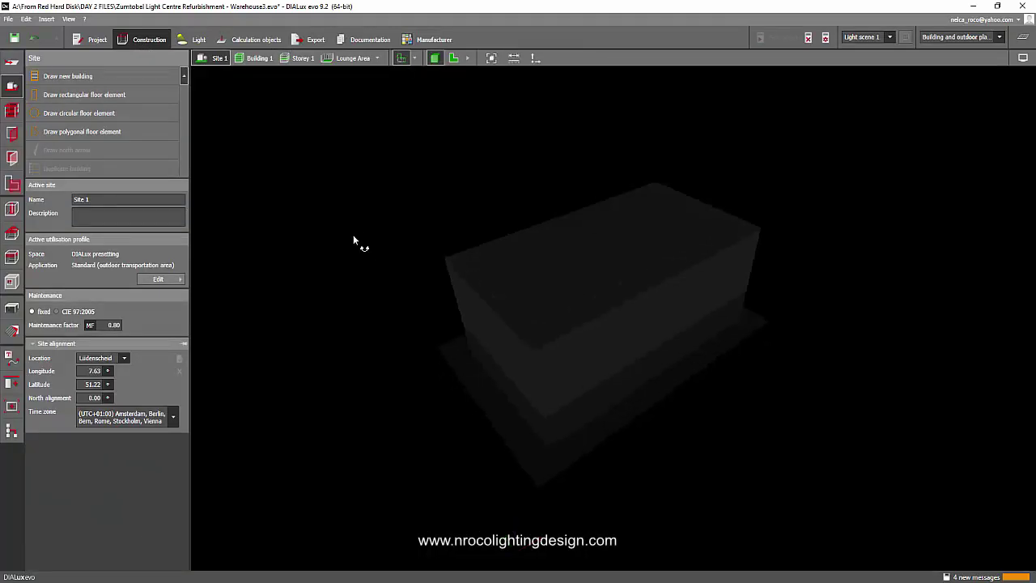
pyautogui.click(252, 58)
pyautogui.click(298, 59)
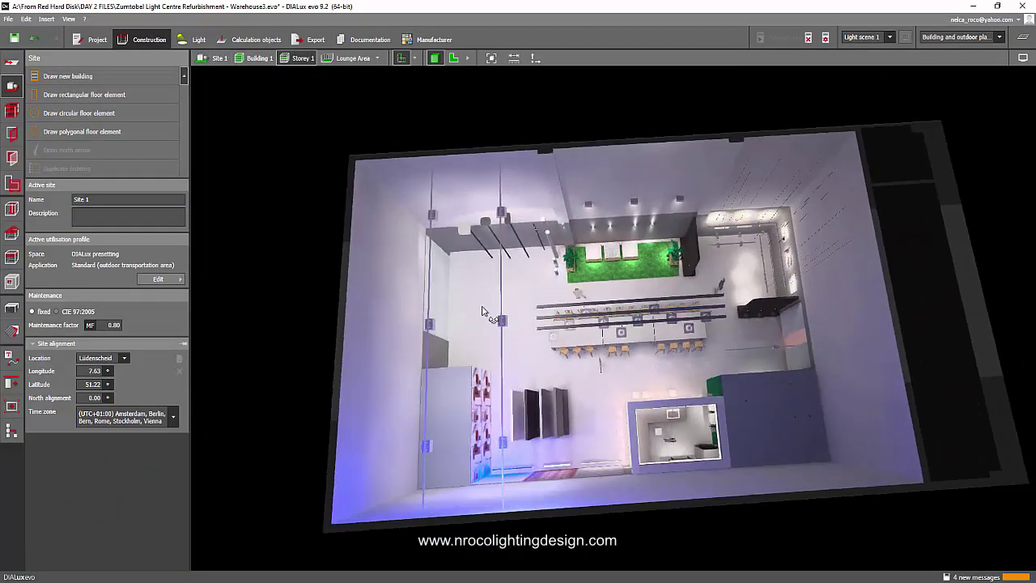
pyautogui.scroll(2, 499, 336)
pyautogui.moveTo(499, 337); pyautogui.dragTo(588, 444)
pyautogui.moveTo(618, 330); pyautogui.dragTo(700, 195)
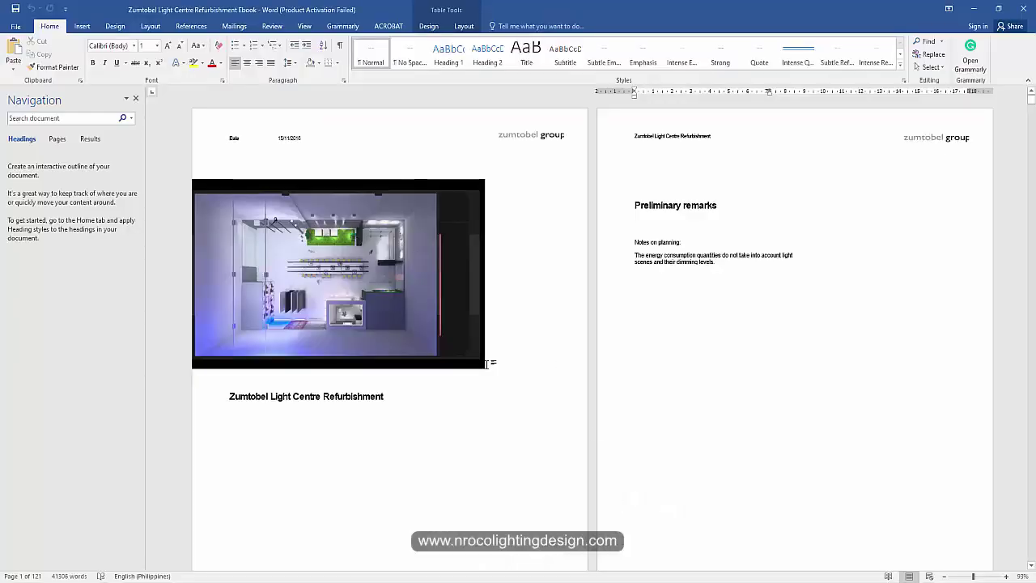
pyautogui.scroll(-5, 511, 321)
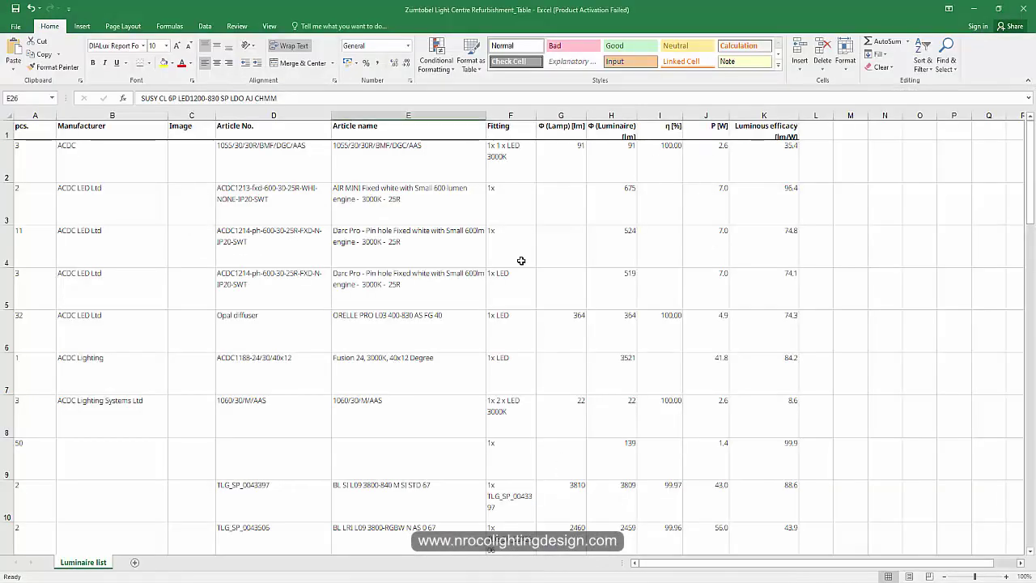
# - Switch to the Excel luminaire list and insert a blank column between the pcs. and Manufacturer columns
pyautogui.click(134, 264)
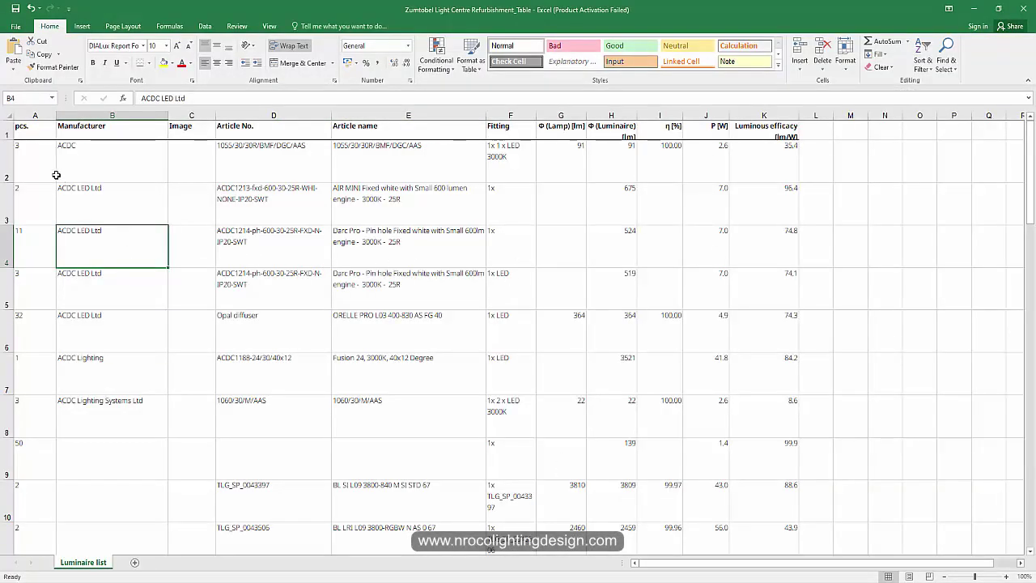
pyautogui.click(100, 116)
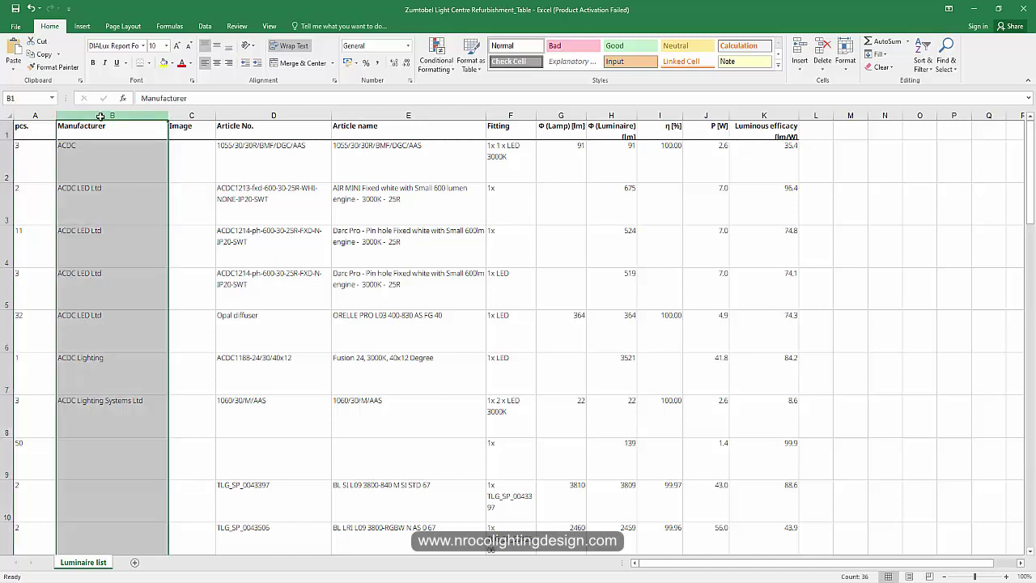
pyautogui.rightClick(101, 115)
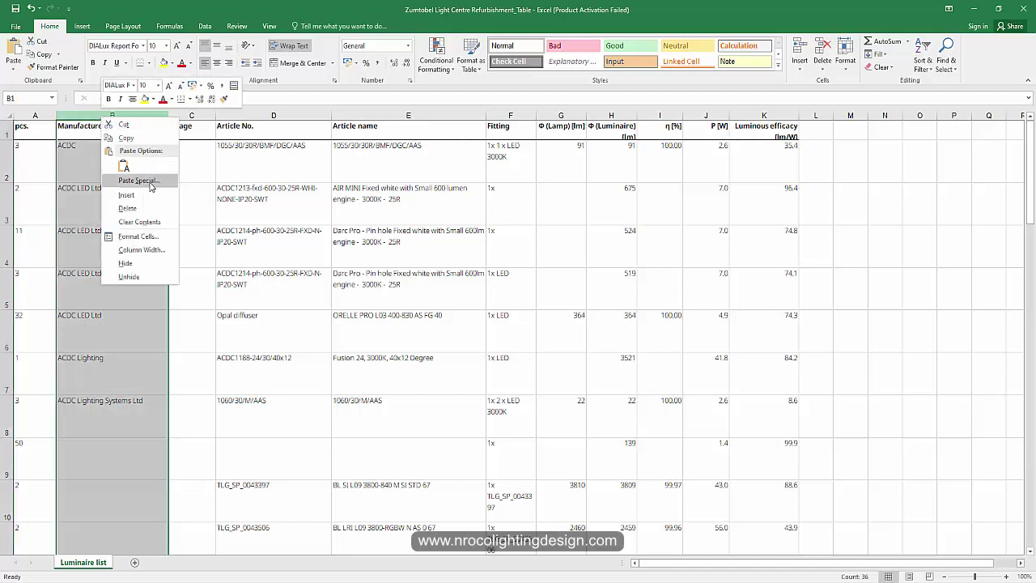
pyautogui.click(132, 196)
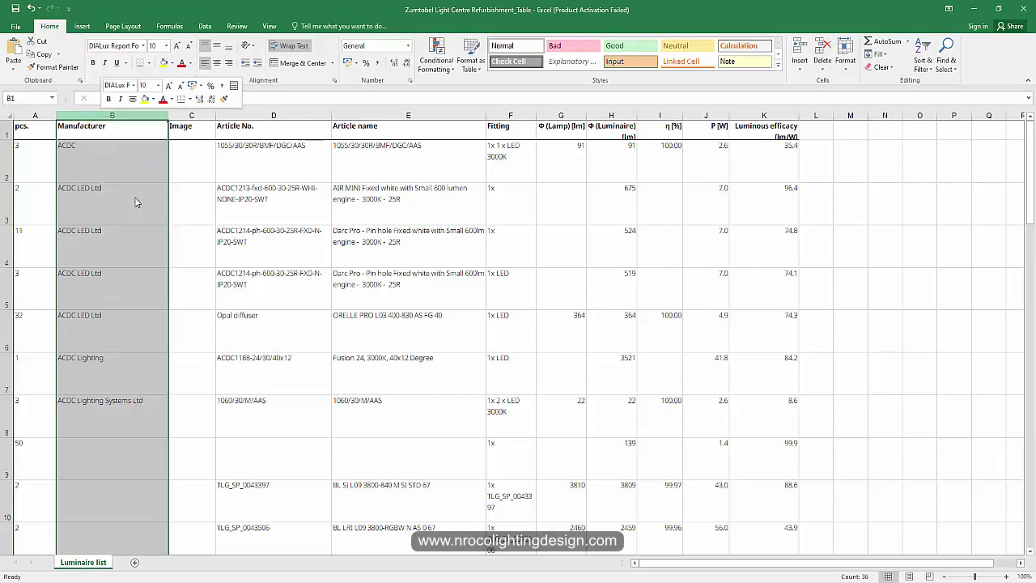
pyautogui.click(70, 173)
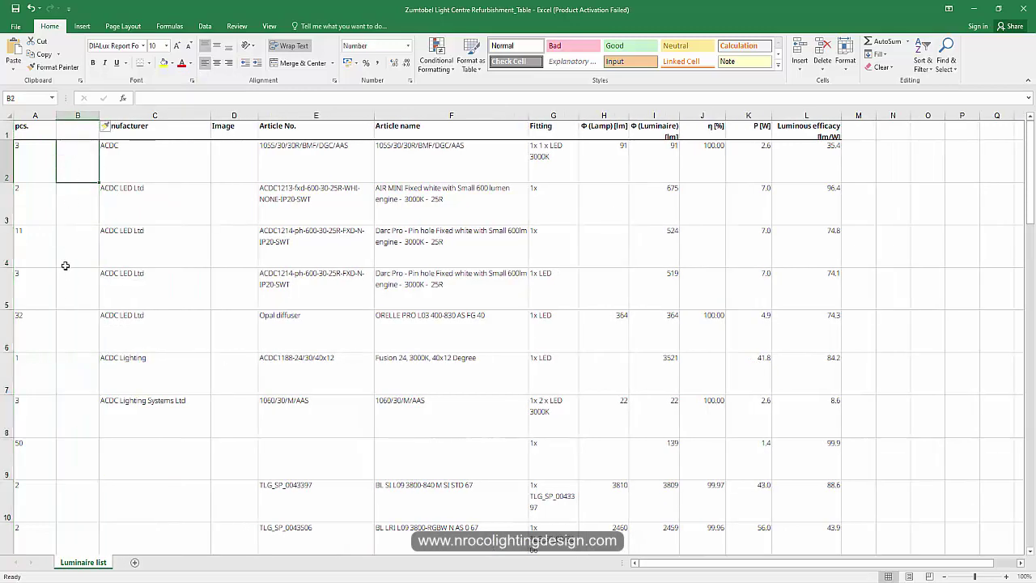
# - Check the blank column B down to the end of the luminaire list and return to the header row
pyautogui.scroll(-15, 85, 157)
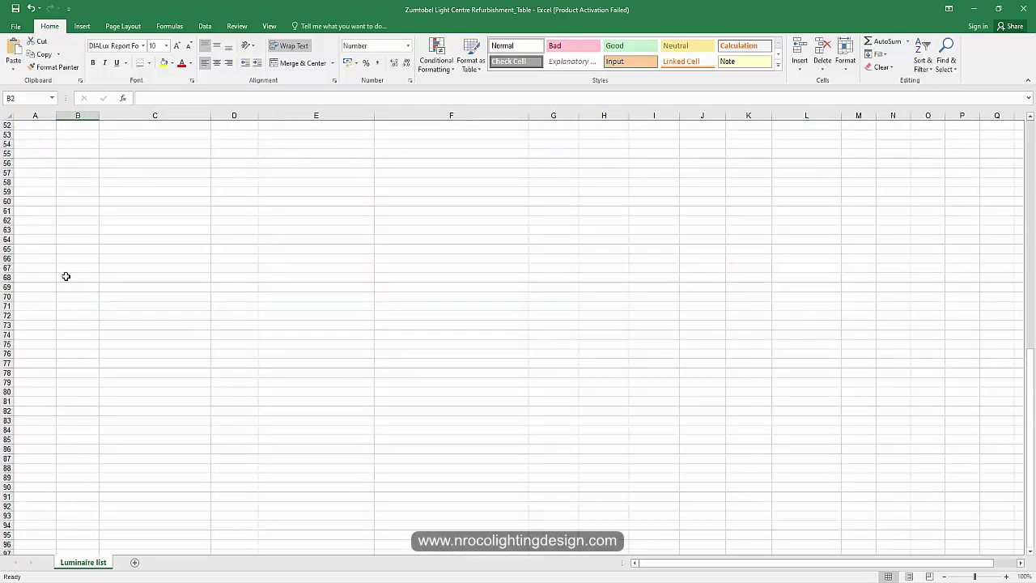
pyautogui.scroll(4, 73, 308)
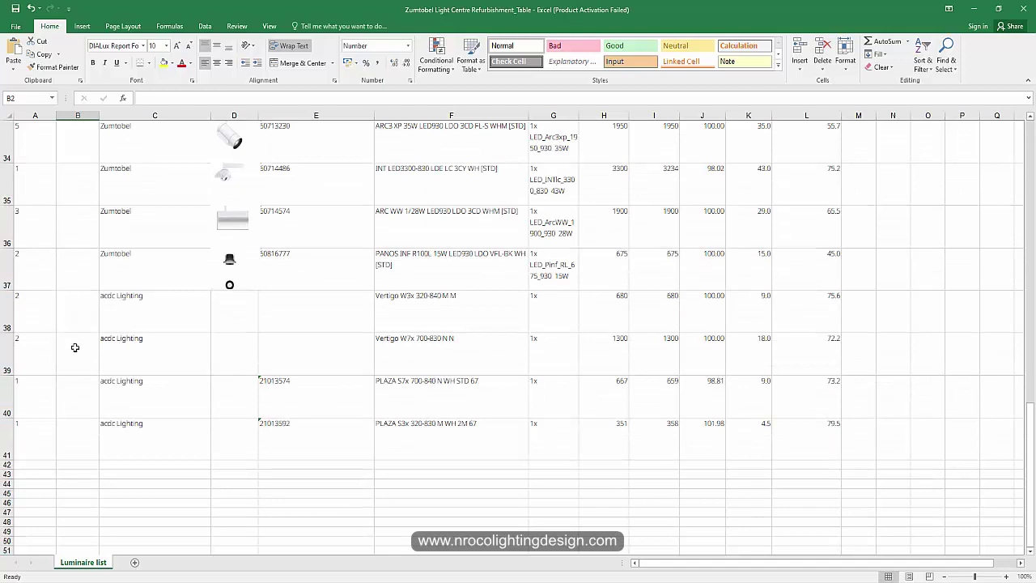
pyautogui.click(74, 465)
pyautogui.scroll(11, 544, 443)
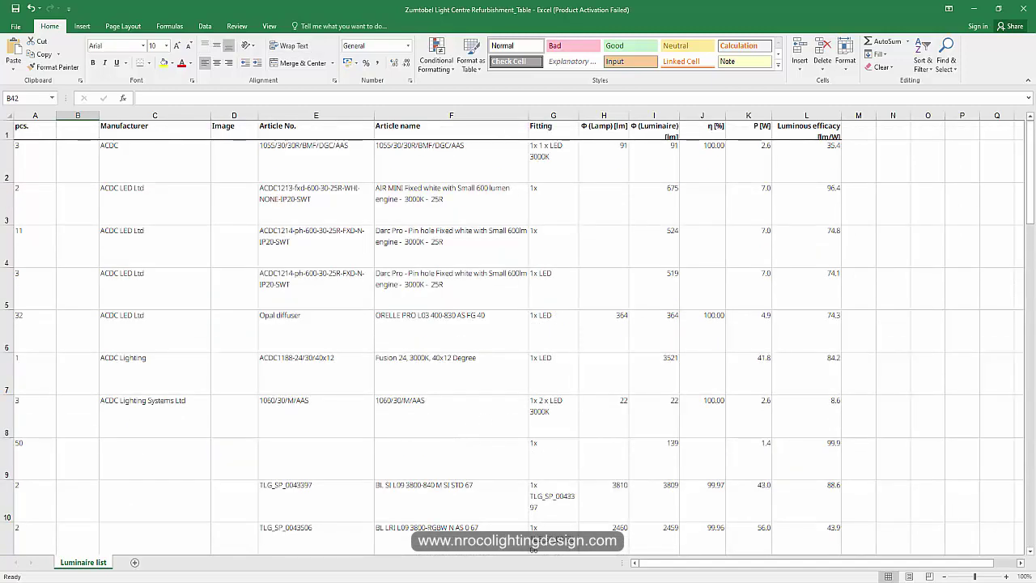
# - Switch to the PowerPoint presentation and review its image, false-colour and luminaire list slides, ending on slide 4
pyautogui.click(571, 507)
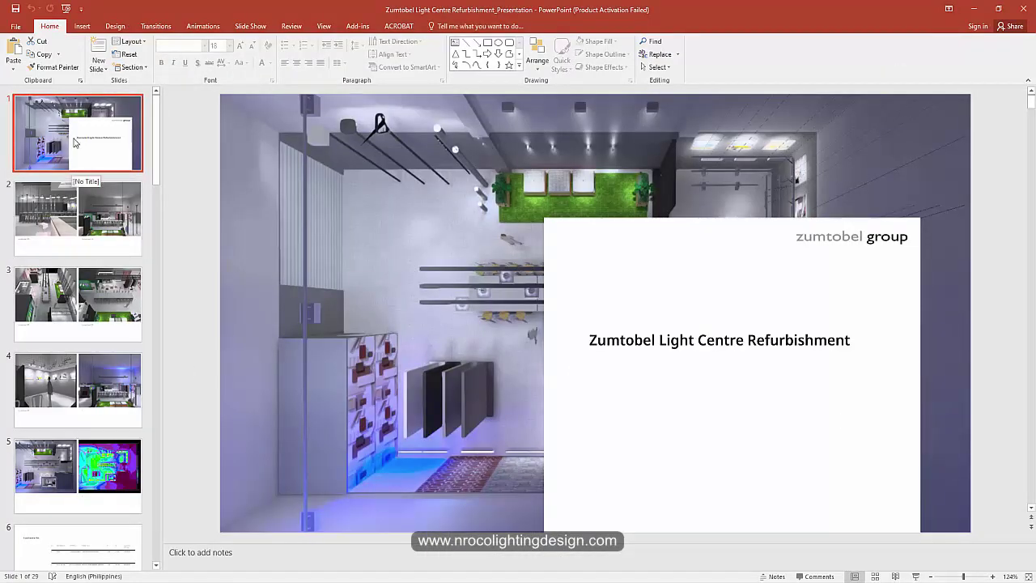
pyautogui.click(84, 216)
pyautogui.scroll(-3, 85, 222)
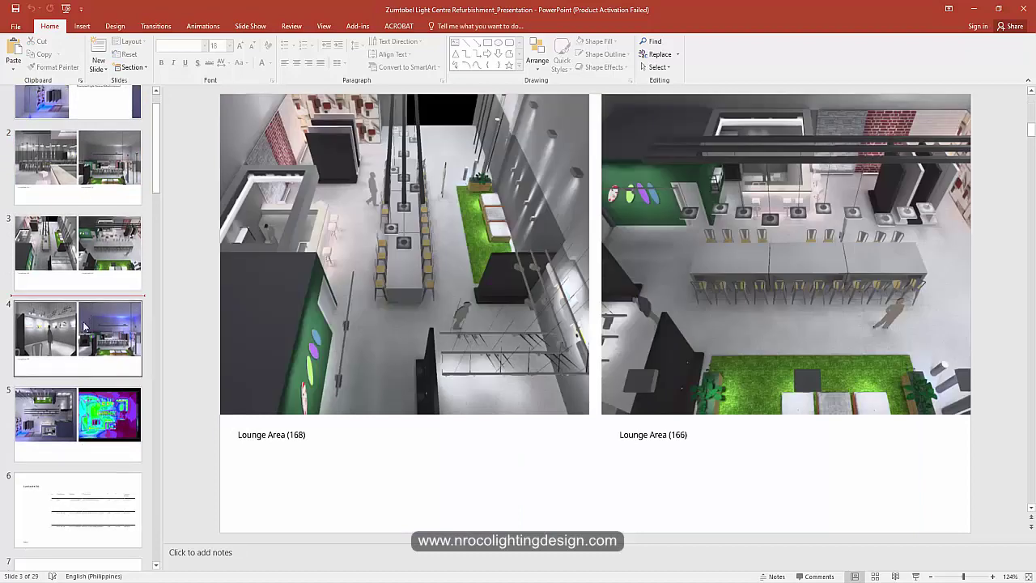
pyautogui.scroll(-4, 89, 234)
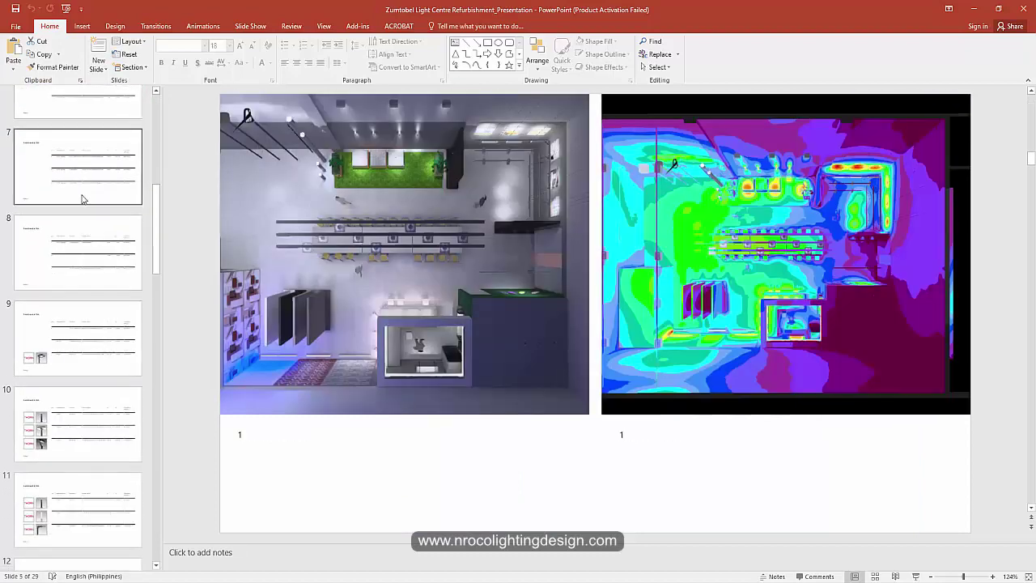
pyautogui.scroll(-4, 96, 292)
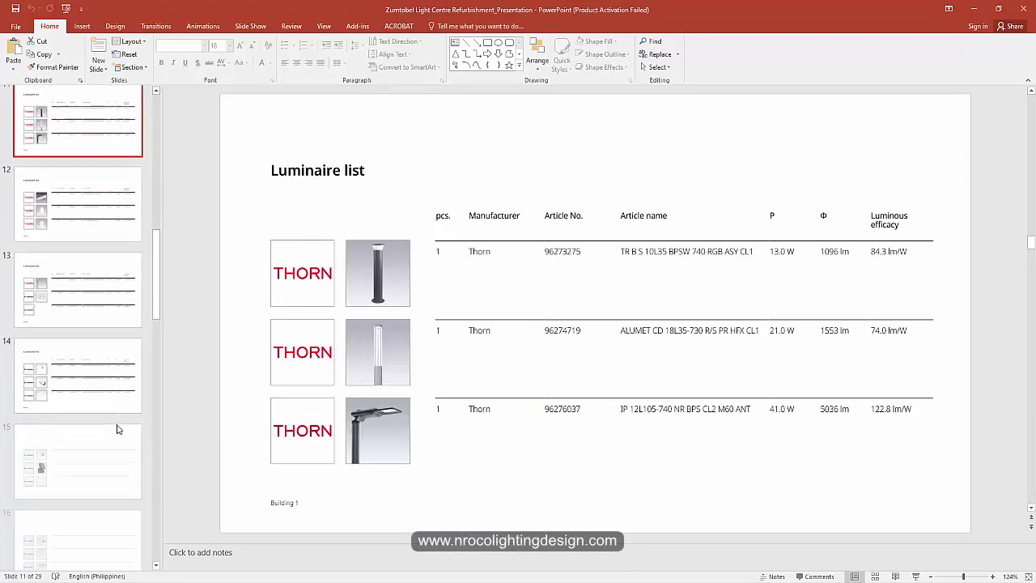
pyautogui.scroll(10, 116, 455)
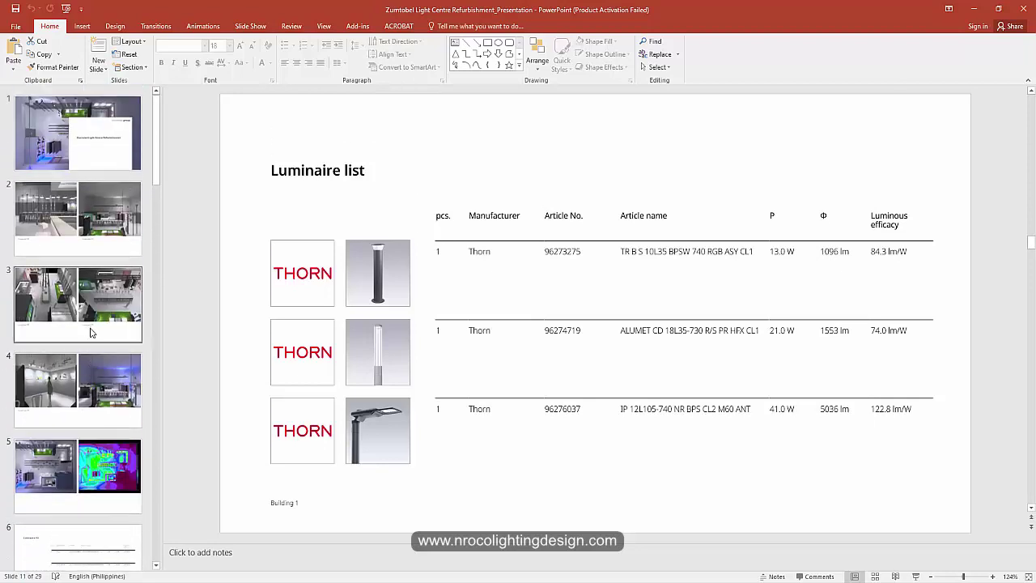
pyautogui.click(107, 374)
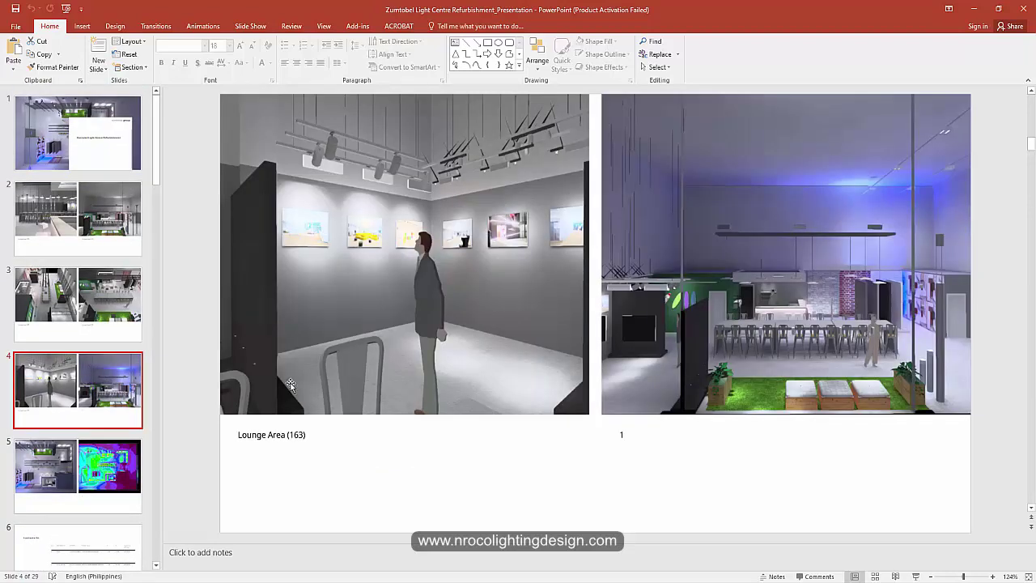